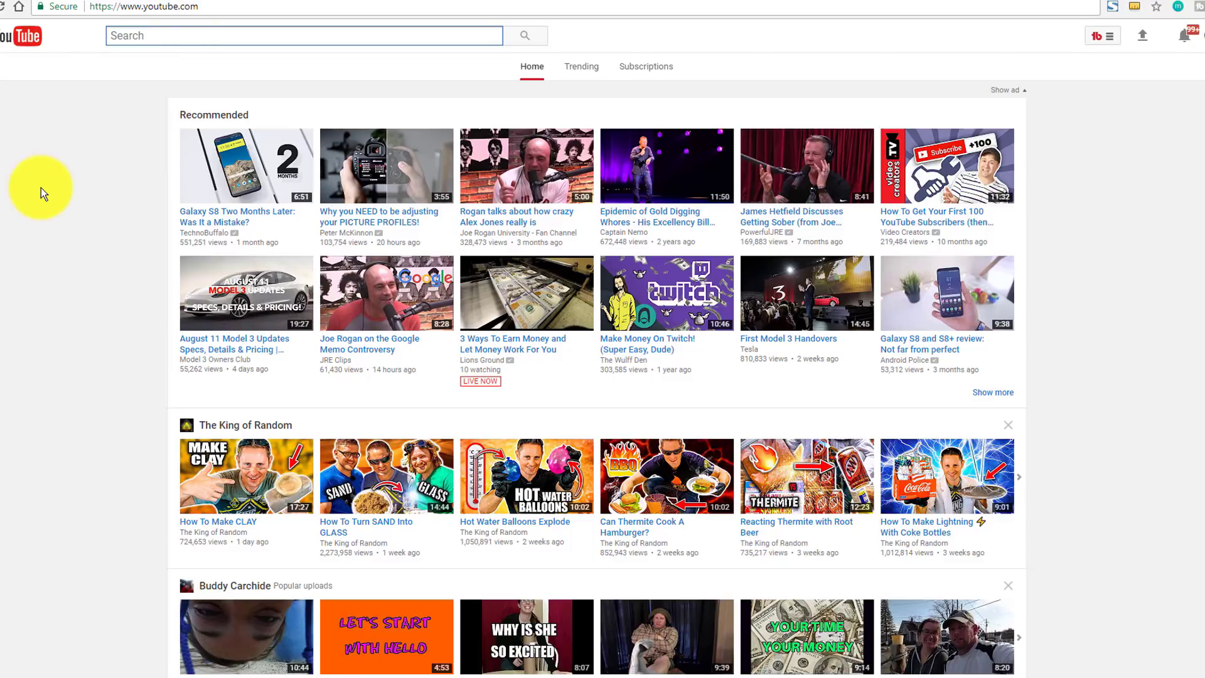
Step: Search YouTube for "youtube tips"
left_click(156, 38)
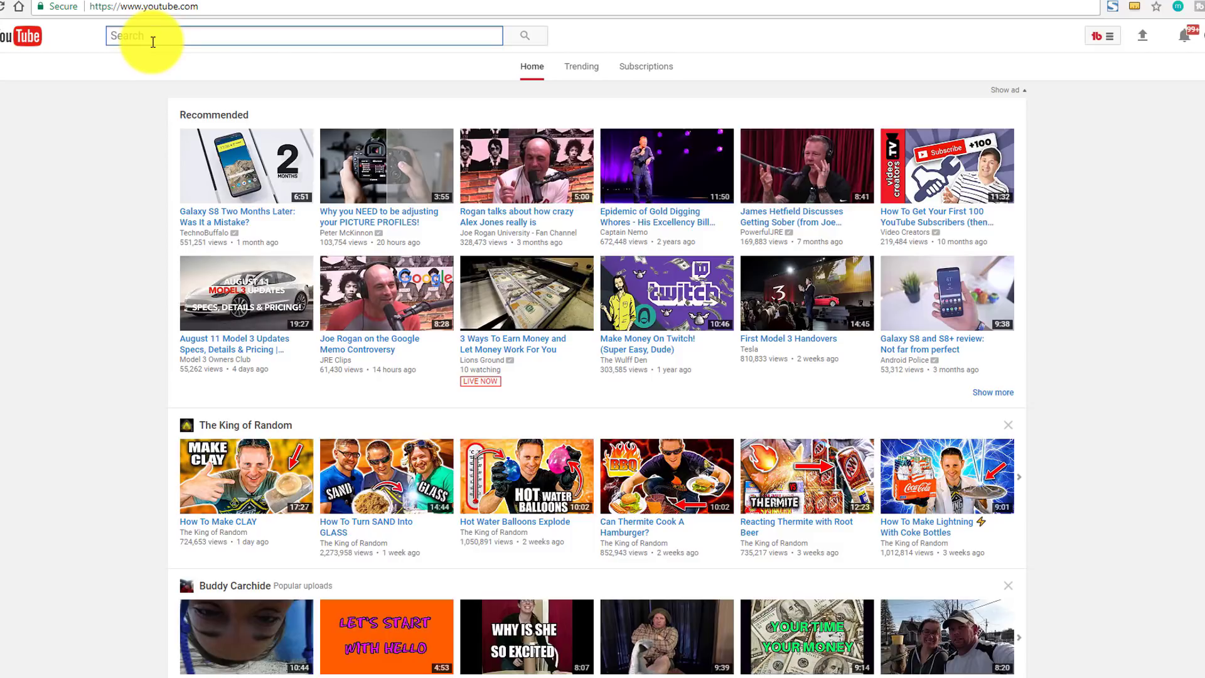
type("youtube t")
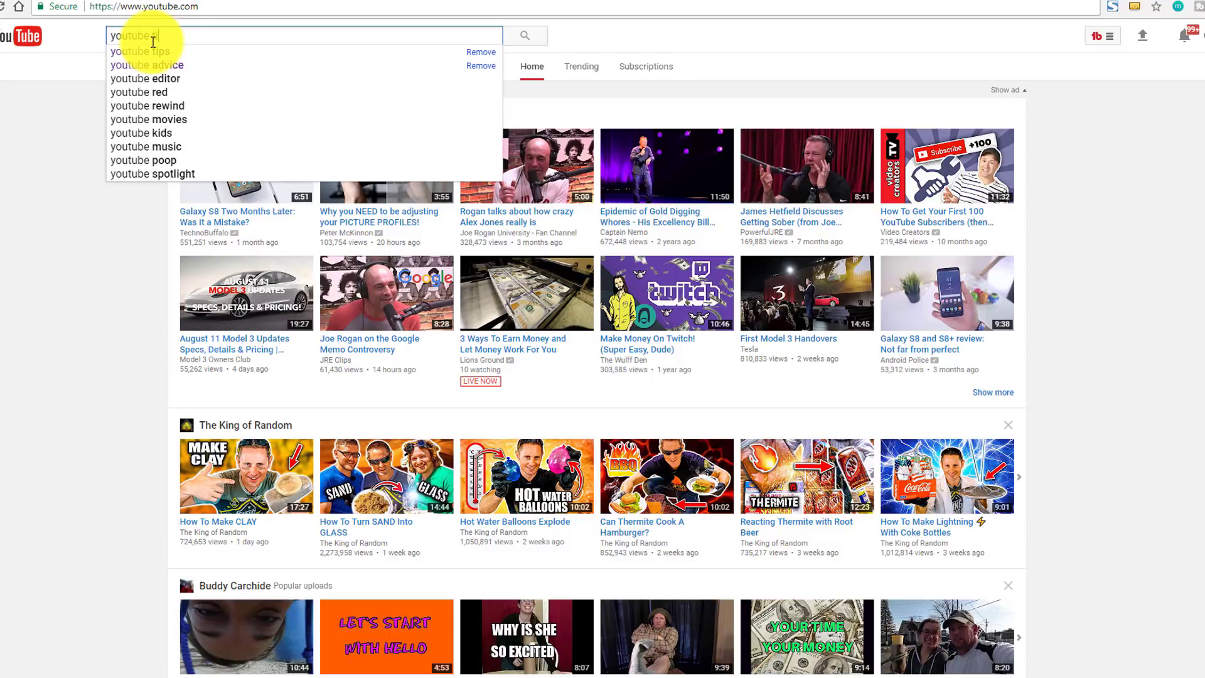
type("ips")
key("Return")
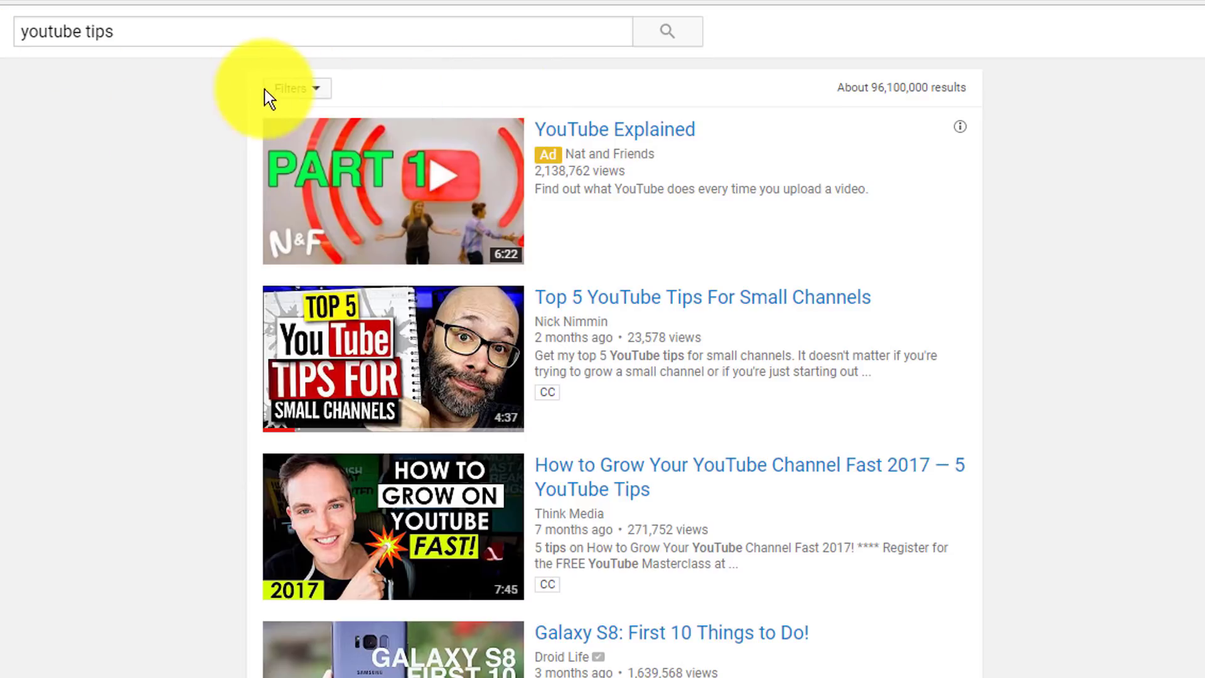
Step: Reload the search results, explore "youtube tips" in the Tag Explorer, and review its overall keyword score
key("F5")
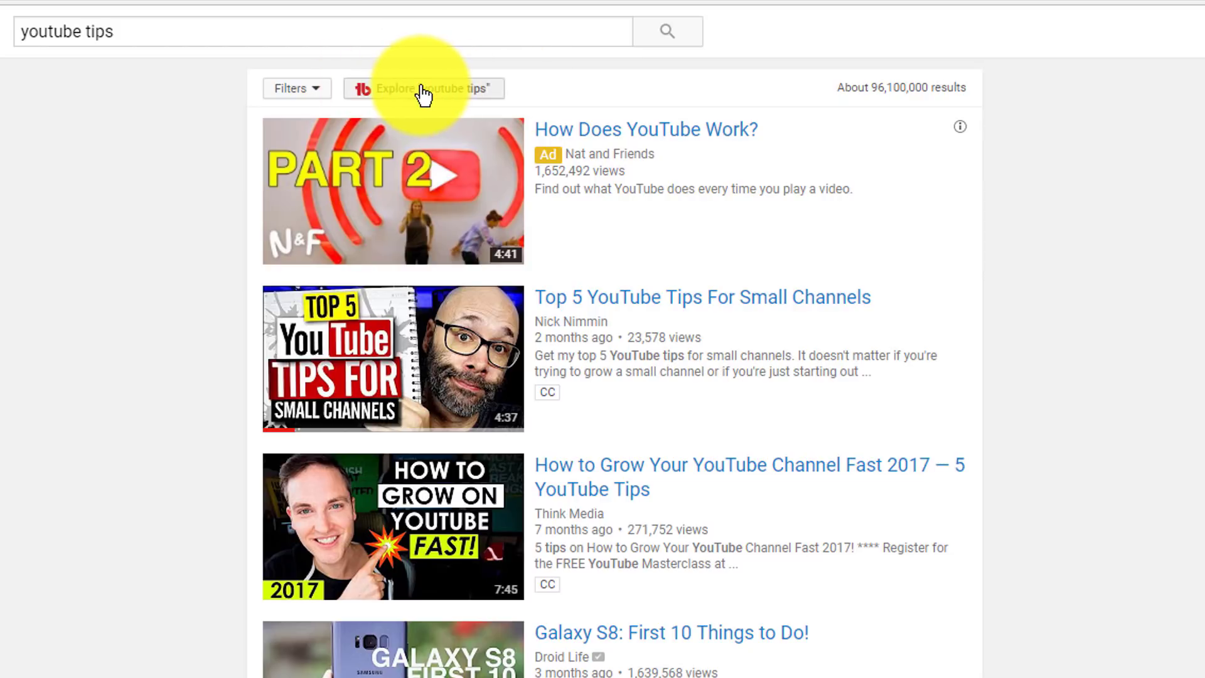
left_click(424, 95)
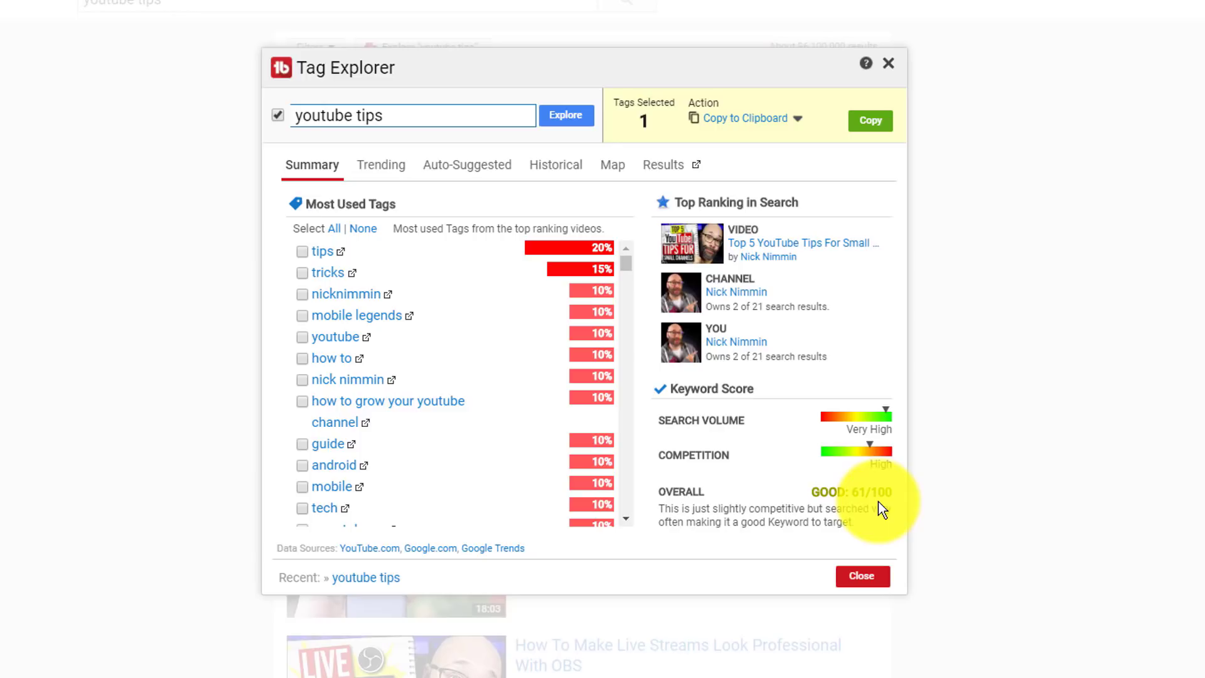
left_click_drag(749, 509, 884, 522)
left_click(879, 524)
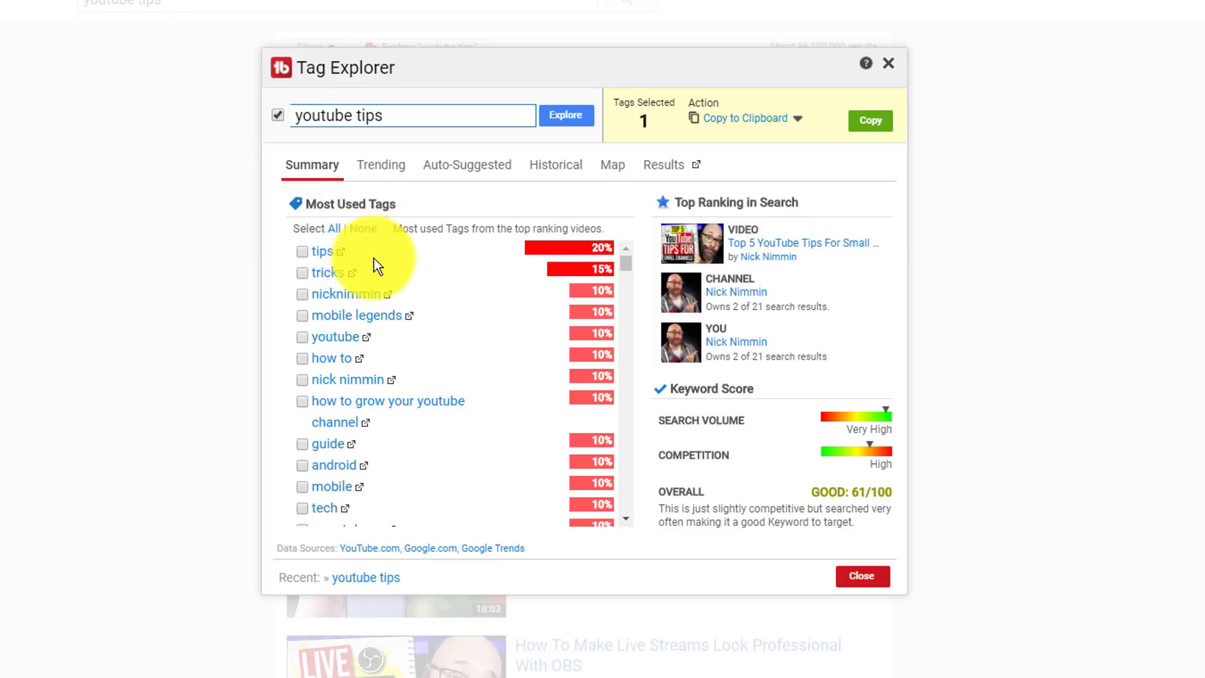
Step: Examine the most used tags from the top-ranking videos for "youtube tips" in the summary
left_click_drag(389, 116, 285, 116)
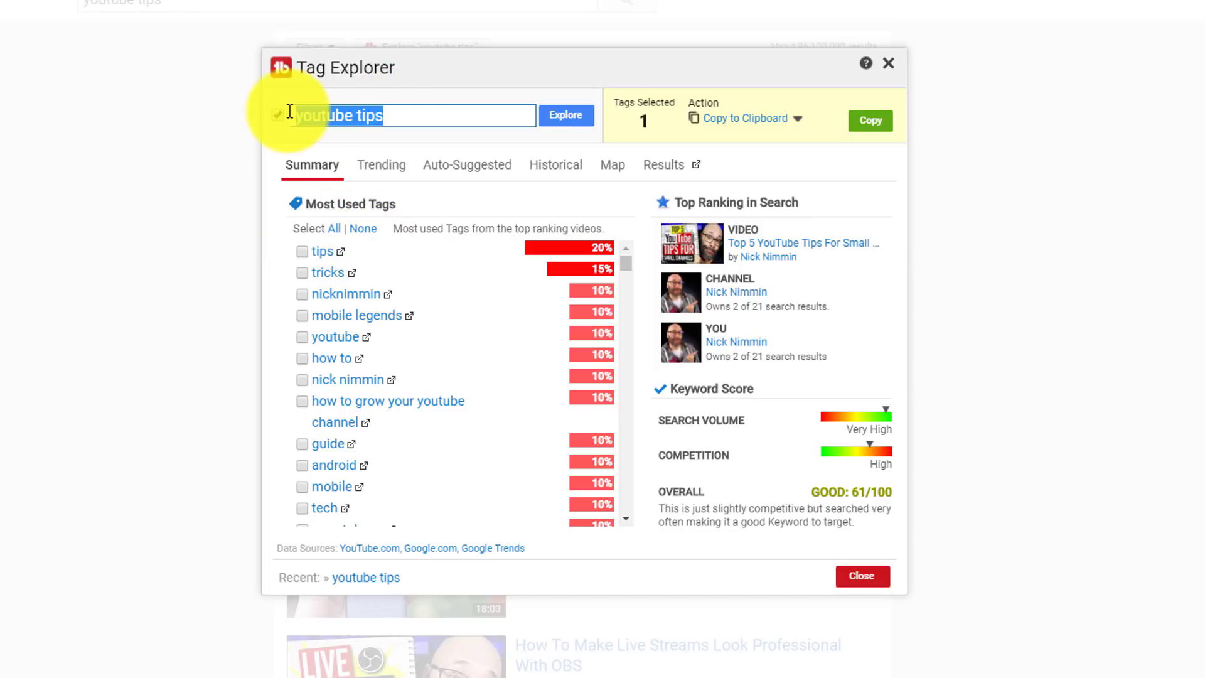
triple_click(439, 123)
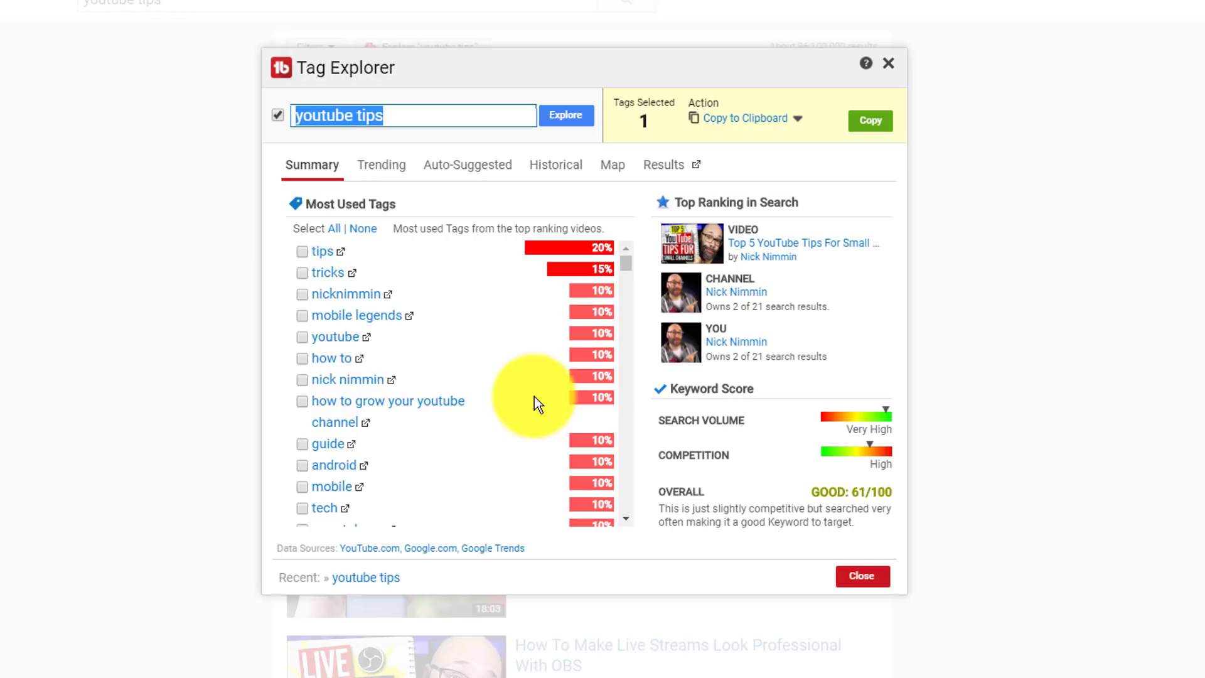
scroll(421, 317, "down", 2)
scroll(420, 326, "down", 2)
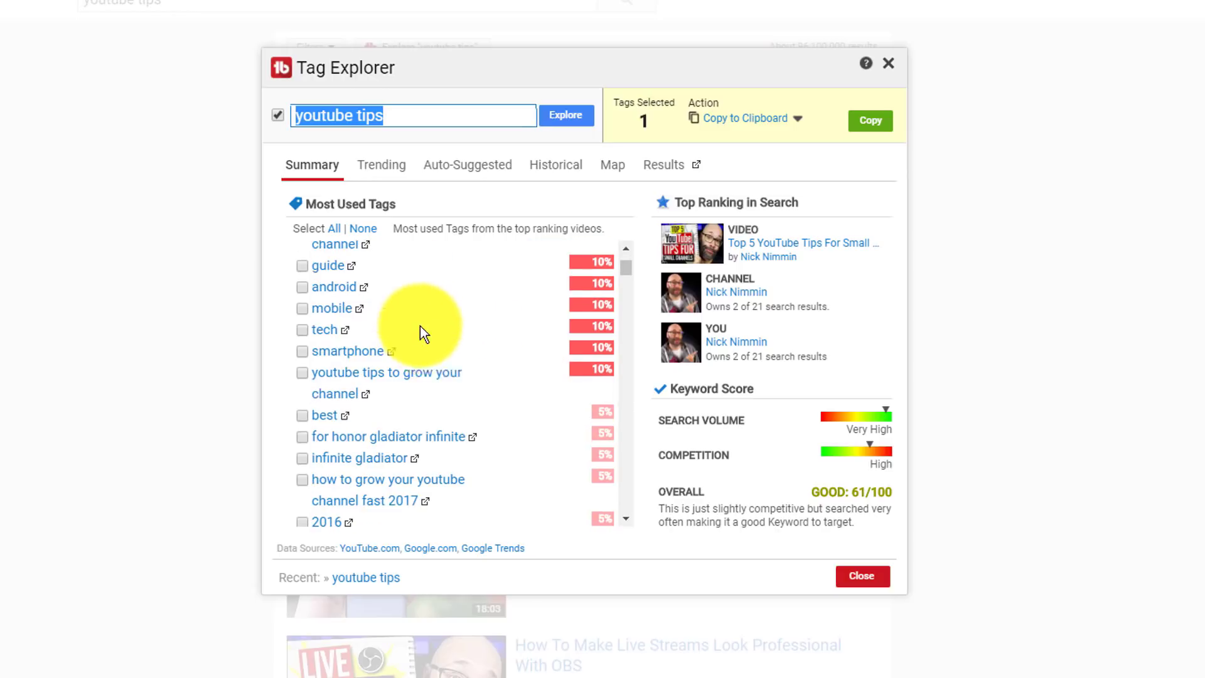
scroll(435, 333, "down", 2)
scroll(377, 414, "down", 2)
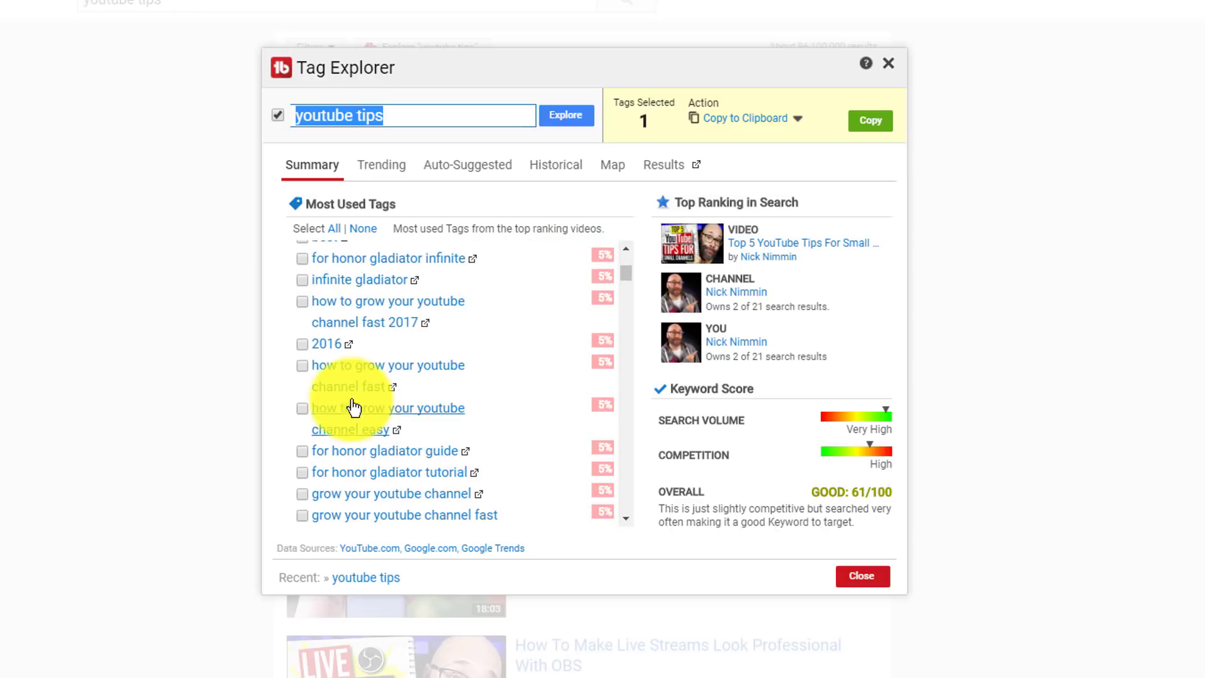
scroll(322, 437, "down", 6)
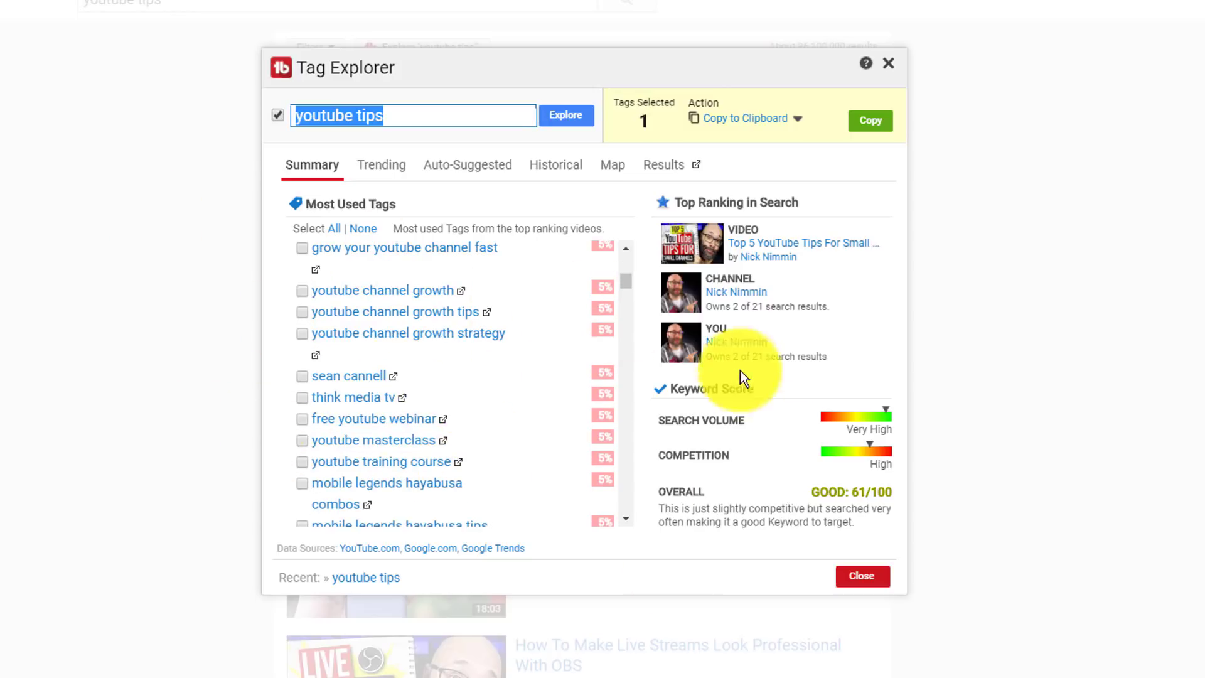
scroll(443, 328, "up", 12)
scroll(484, 342, "up", 2)
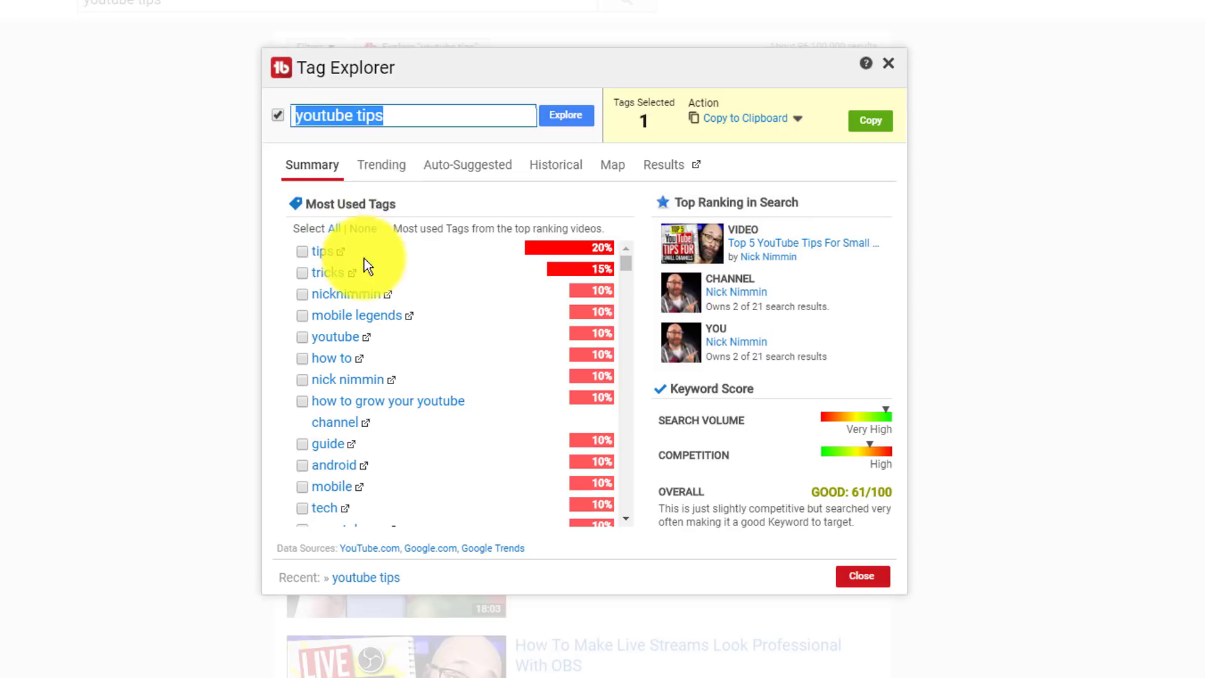
Step: Review the trending related queries and the YouTube and Google auto-suggestions for "youtube tips"
left_click(375, 169)
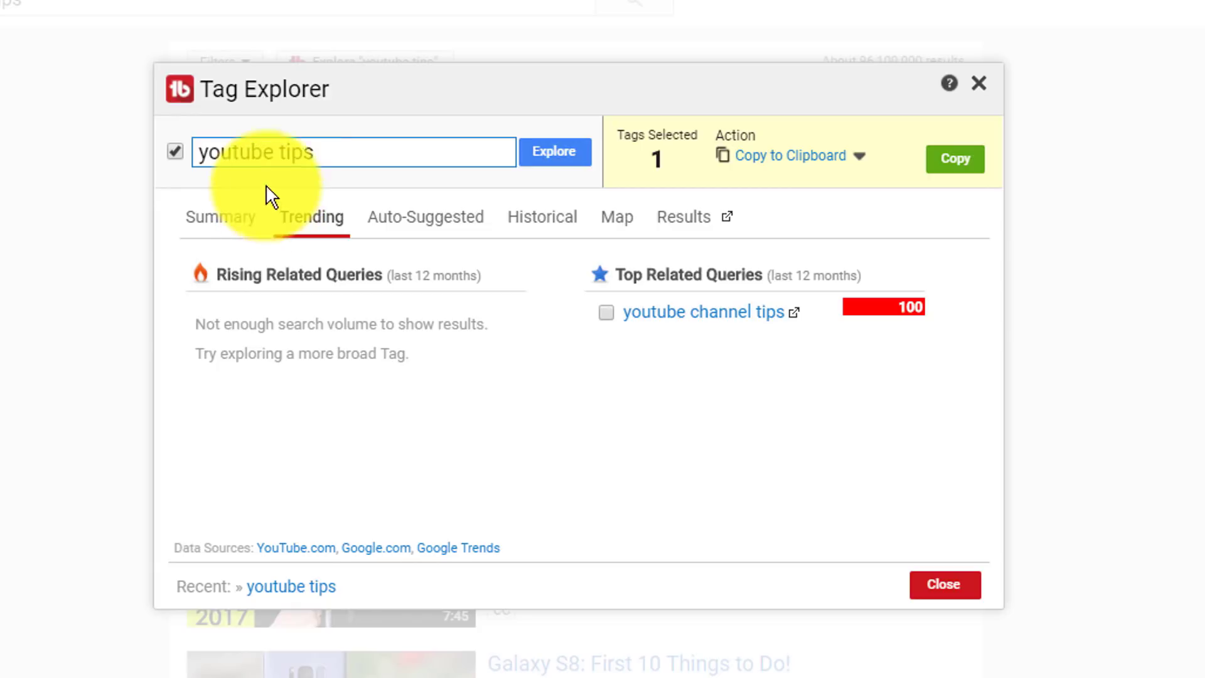
left_click(706, 314)
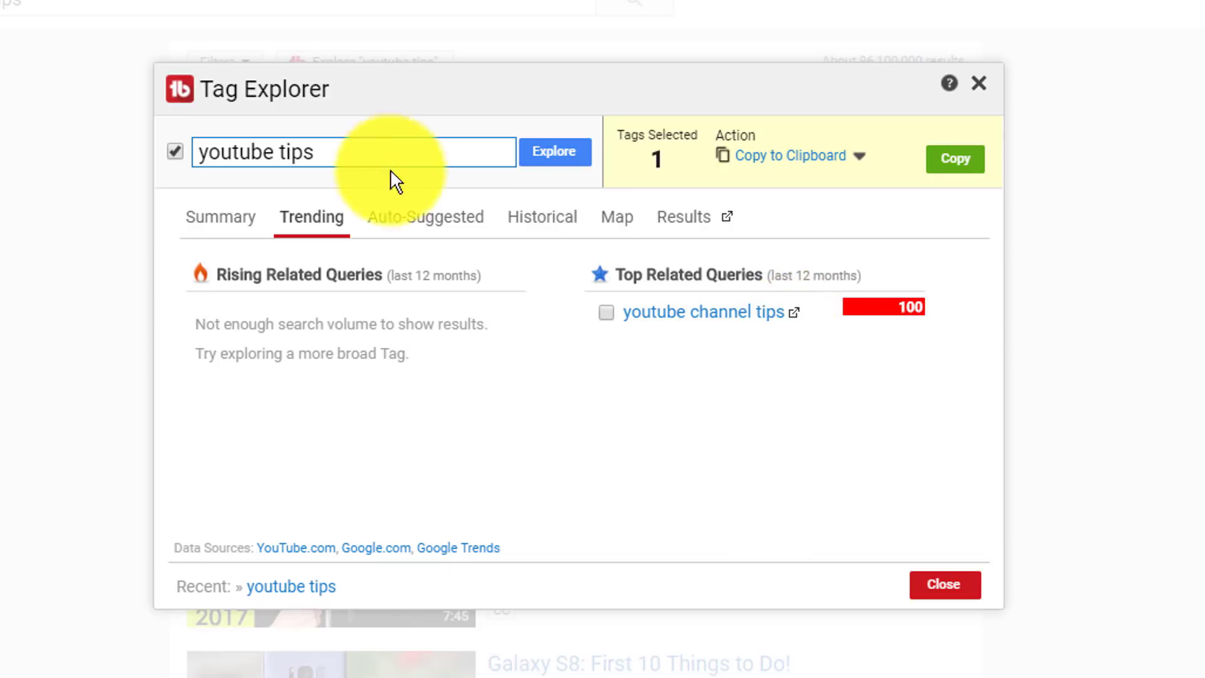
left_click(439, 221)
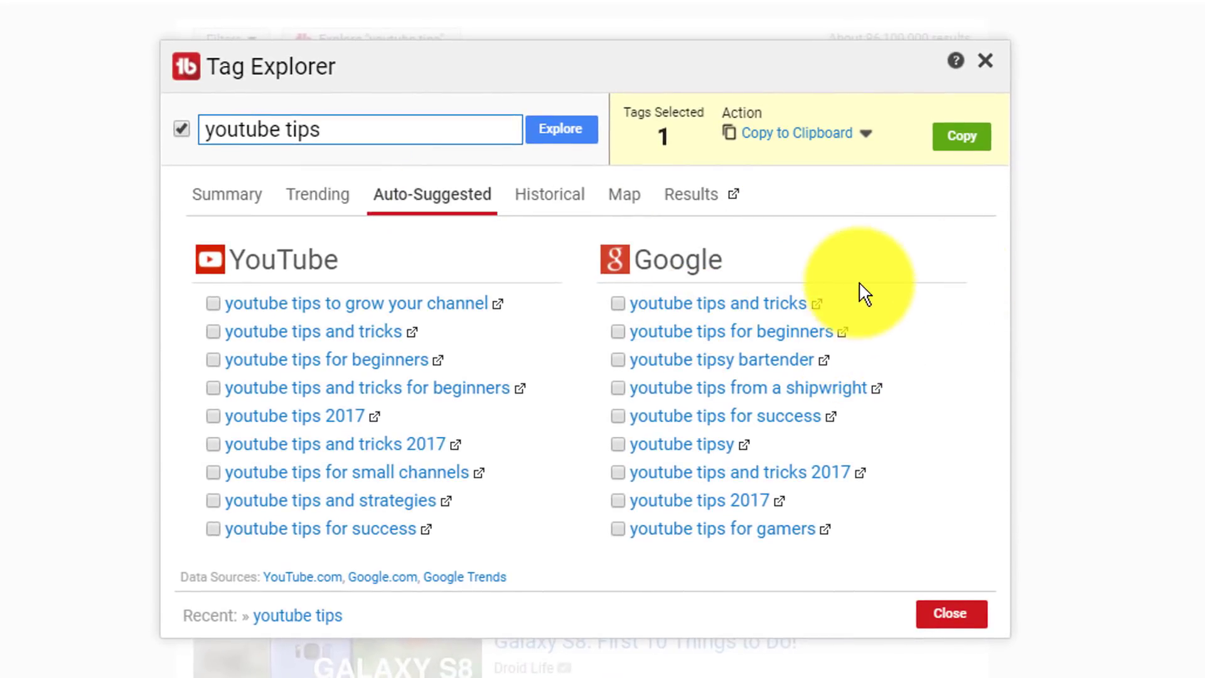
left_click_drag(350, 129, 201, 120)
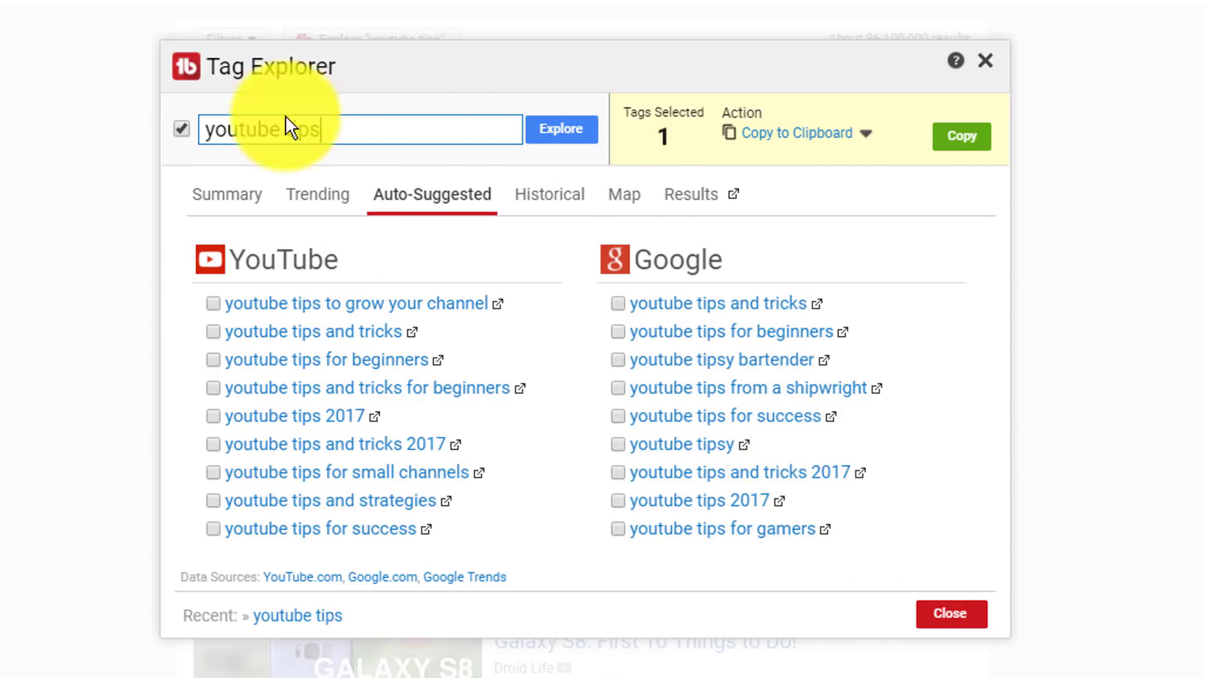
Step: Check the historical search trend and the map data for "youtube tips"
left_click(548, 194)
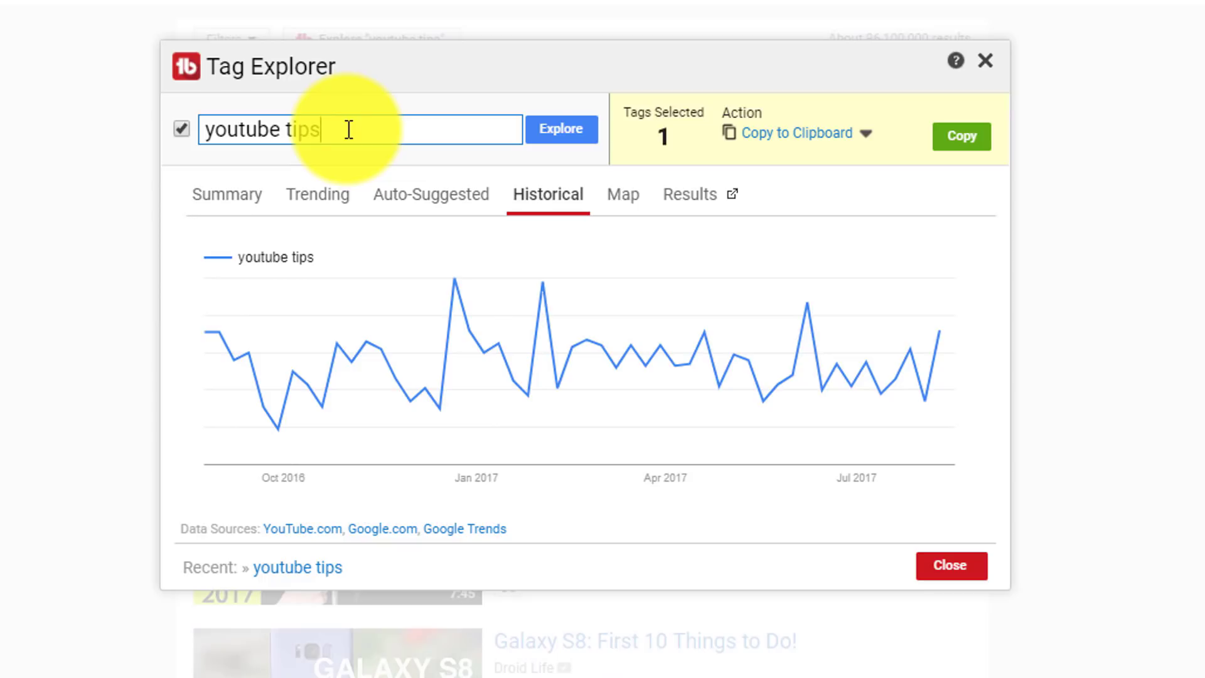
left_click(622, 199)
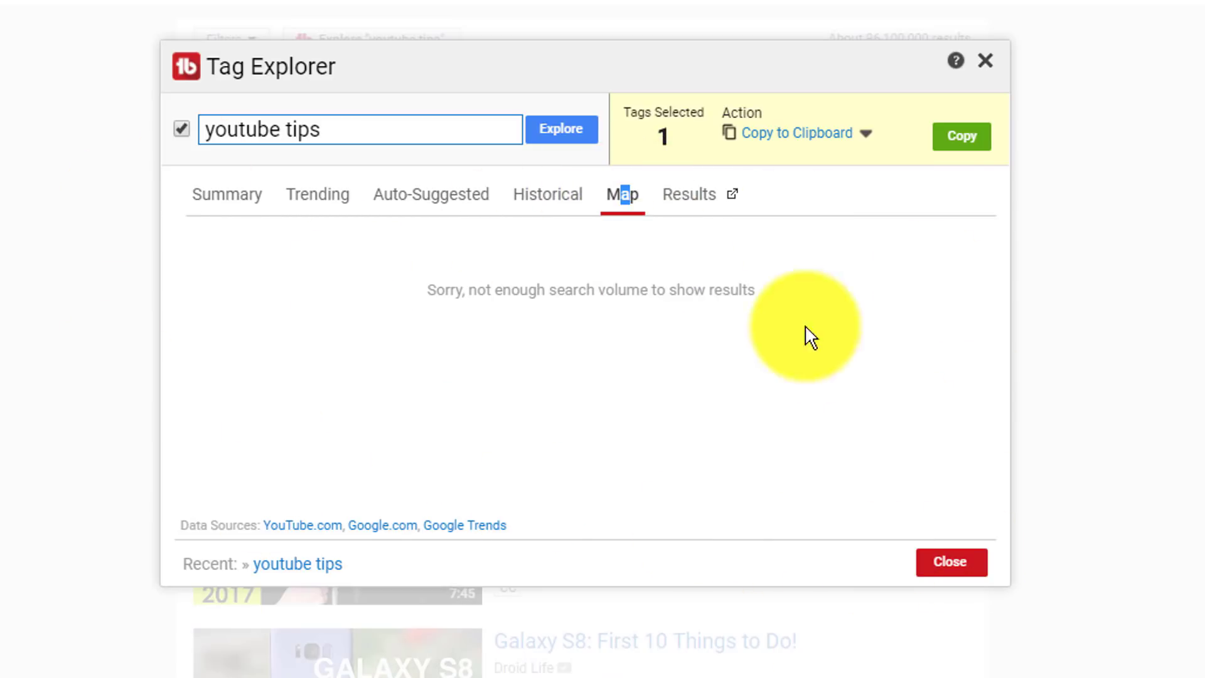
left_click_drag(427, 293, 753, 295)
left_click(758, 375)
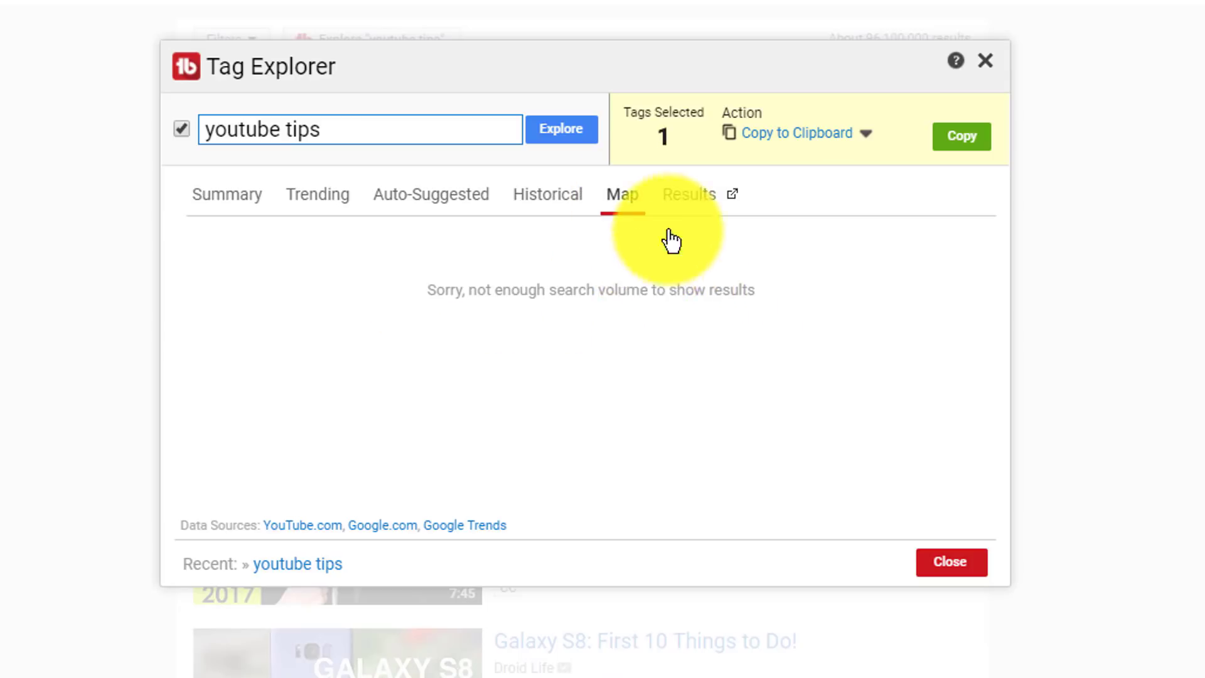
Step: Show the ranked video results for "youtube tips" in the Tag Explorer and compare the titles and thumbnails of the top videos
left_click(690, 207)
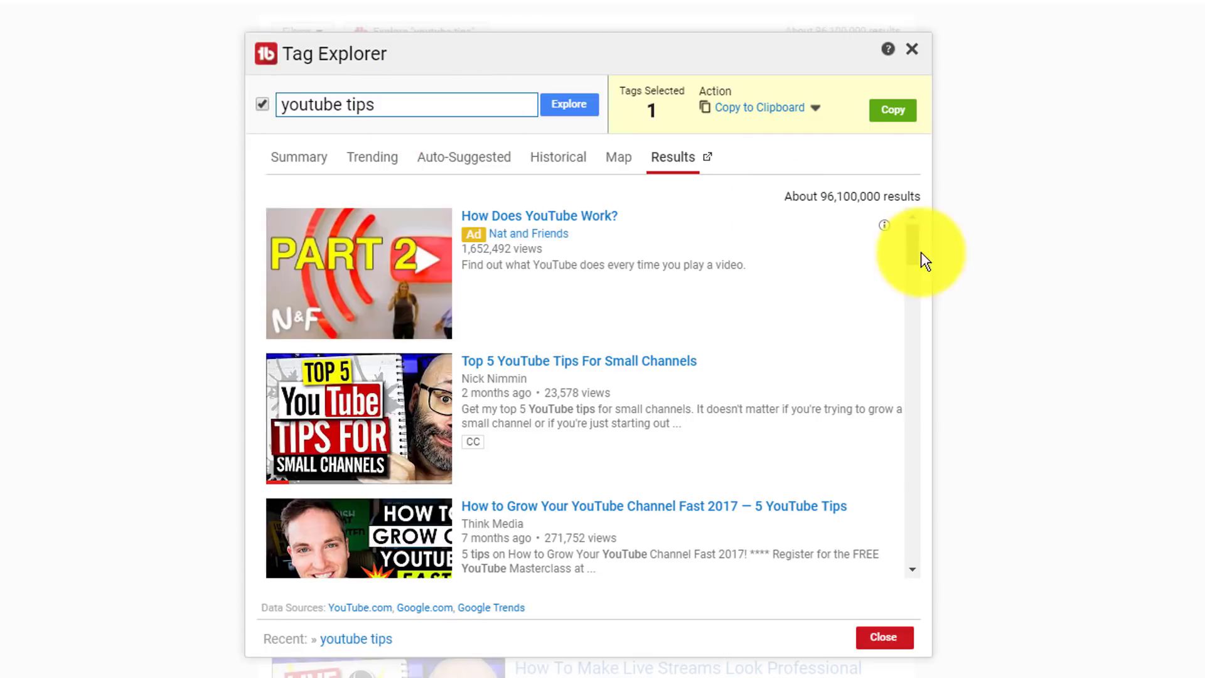
left_click_drag(913, 243, 936, 258)
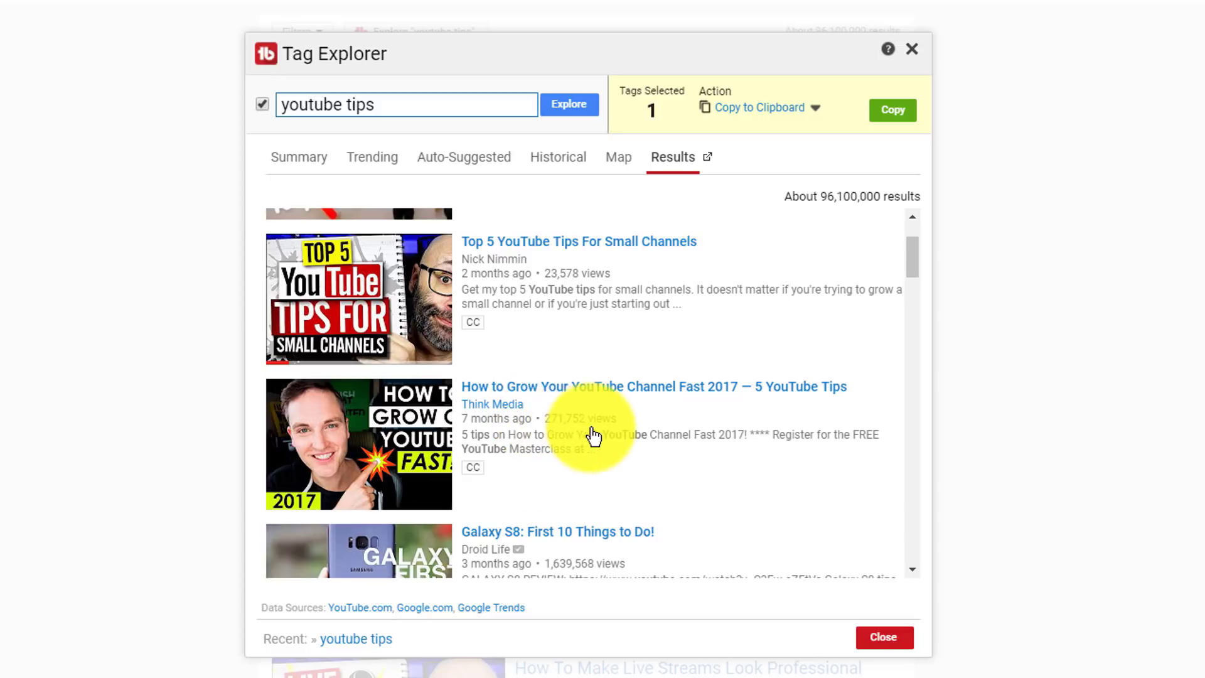
scroll(624, 431, "down", 2)
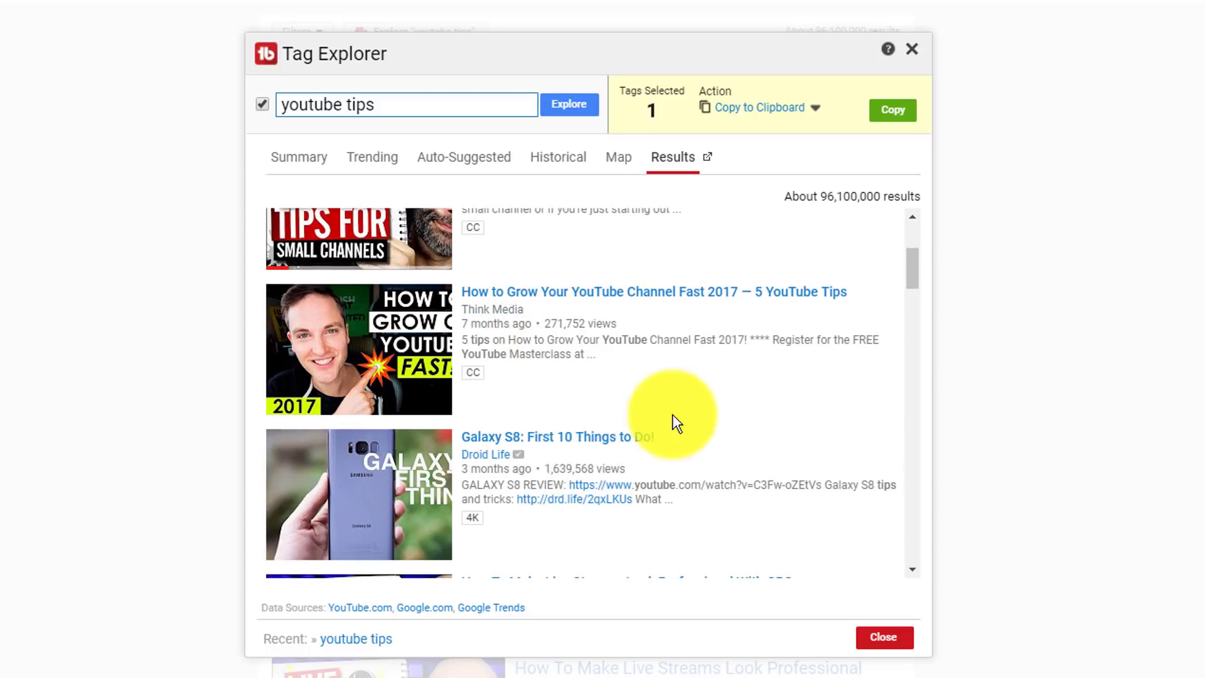
scroll(673, 423, "up", 2)
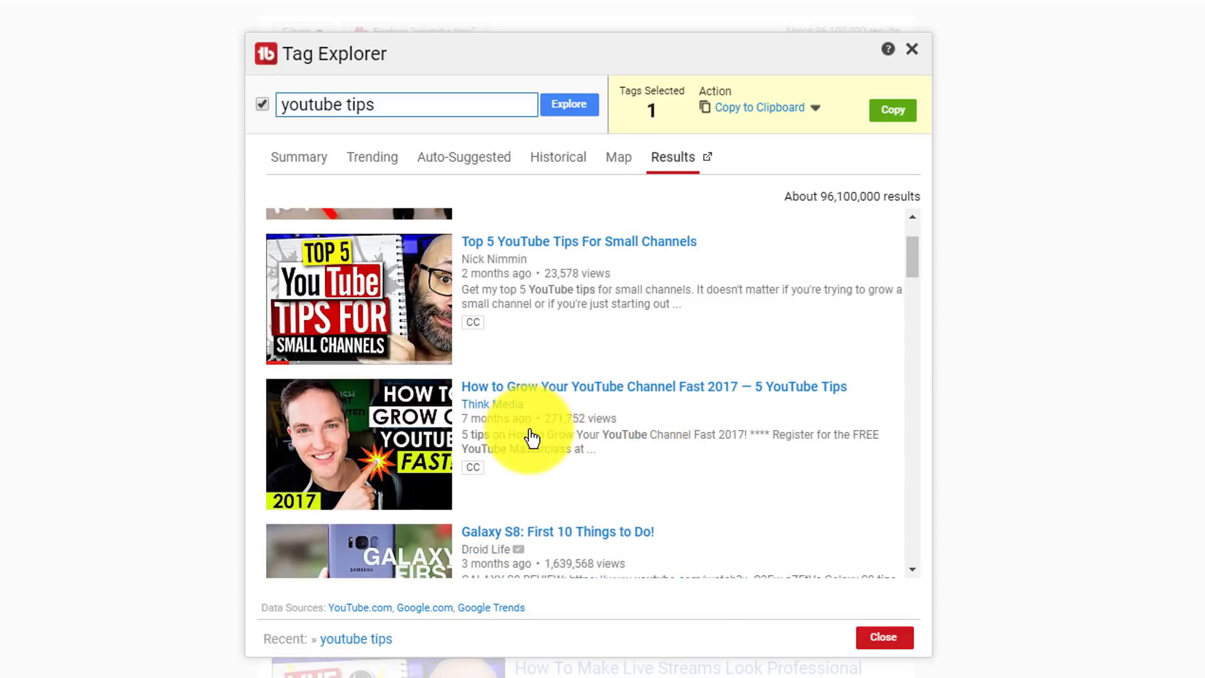
mouse_move(364, 434)
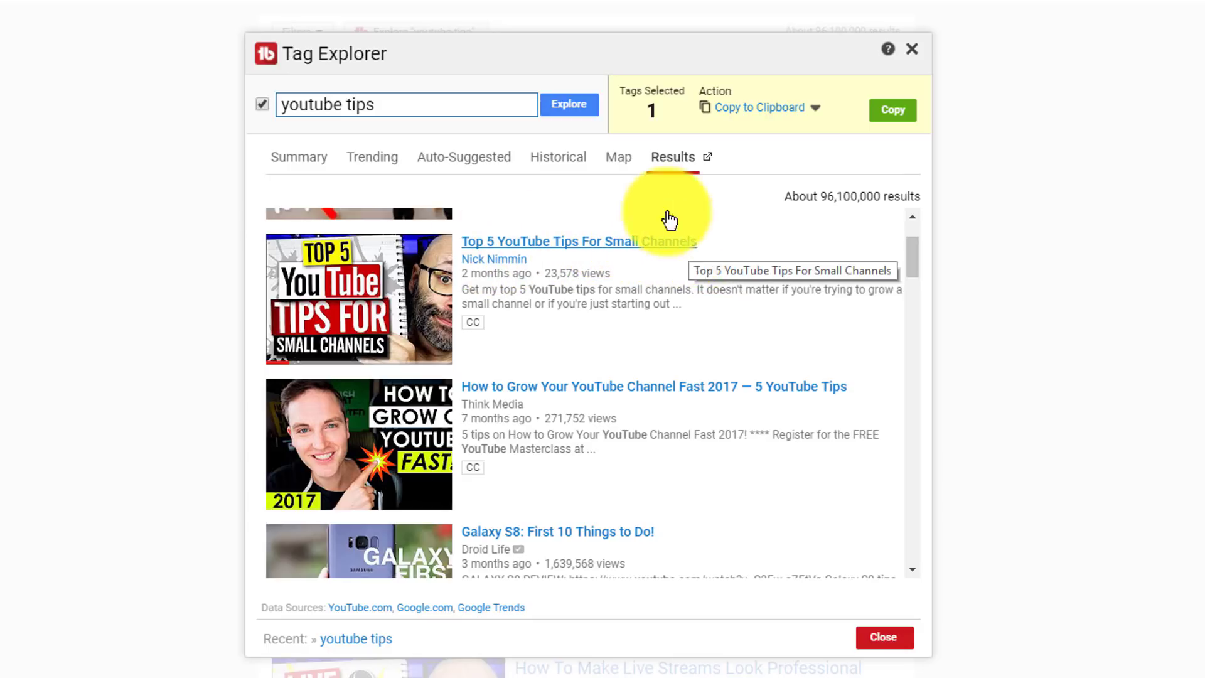
scroll(547, 350, "down", 2)
scroll(590, 331, "up", 2)
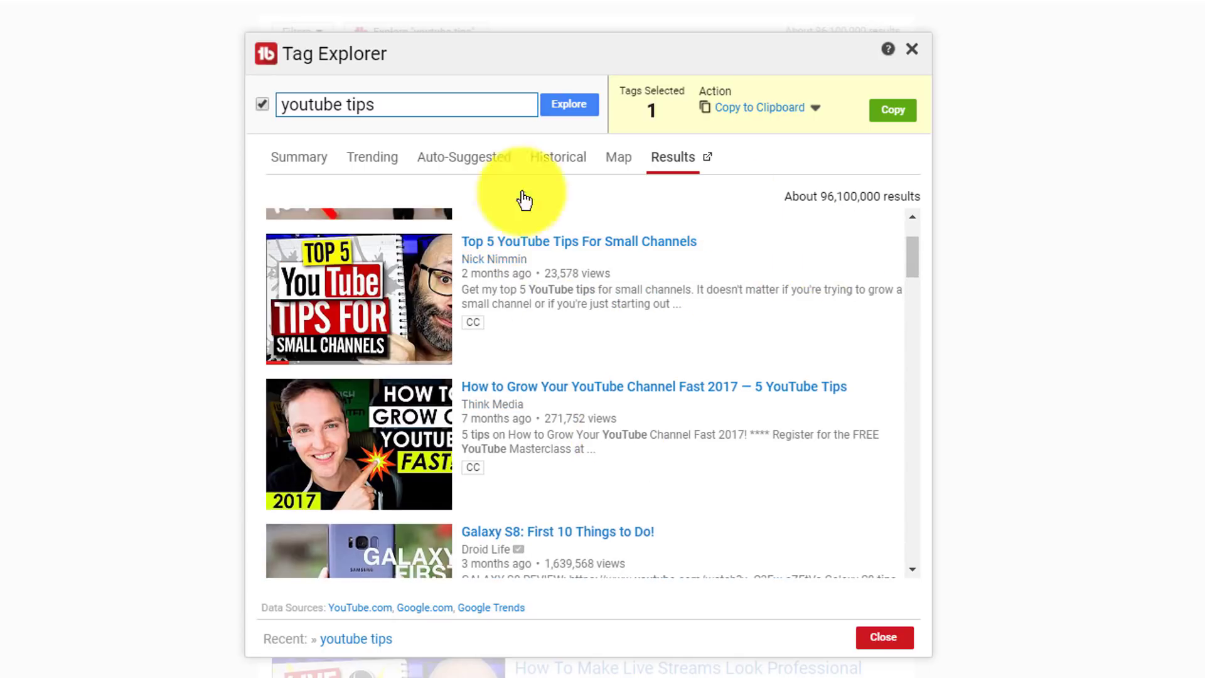
Step: Examine the lower-ranked results for "youtube tips", including the off-topic videos and the YouTube advice video
left_click_drag(923, 256, 925, 320)
scroll(694, 350, "down", 1)
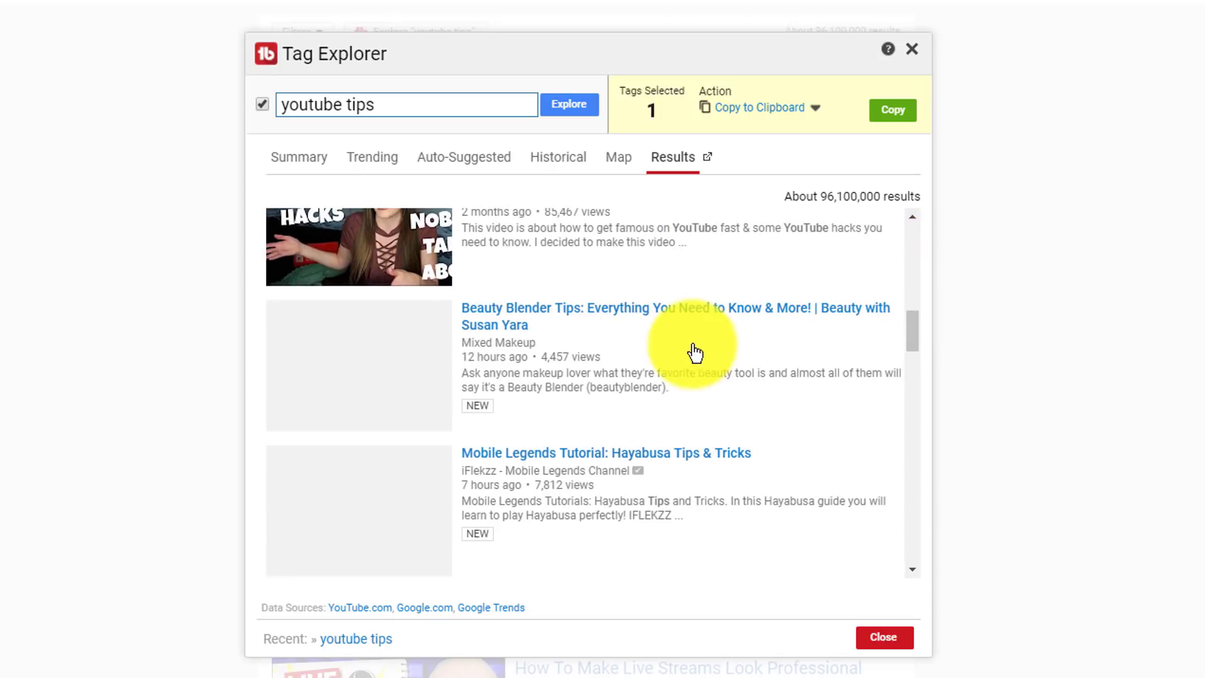
scroll(653, 285, "down", 1)
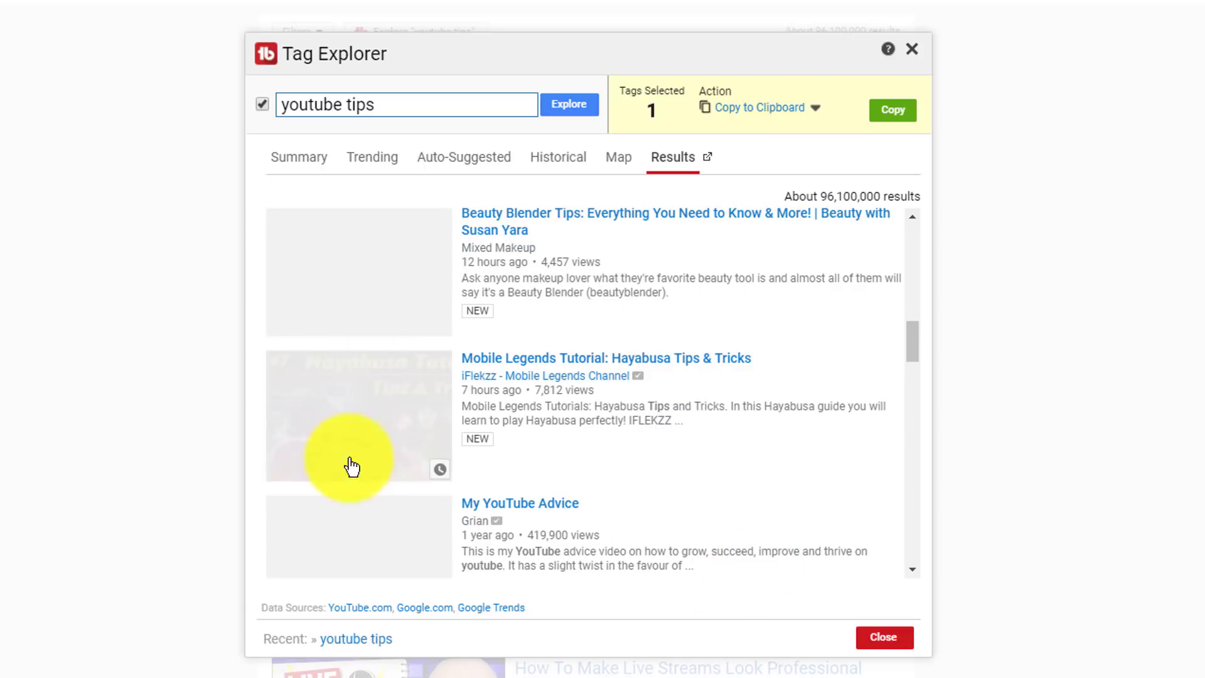
scroll(608, 462, "down", 1)
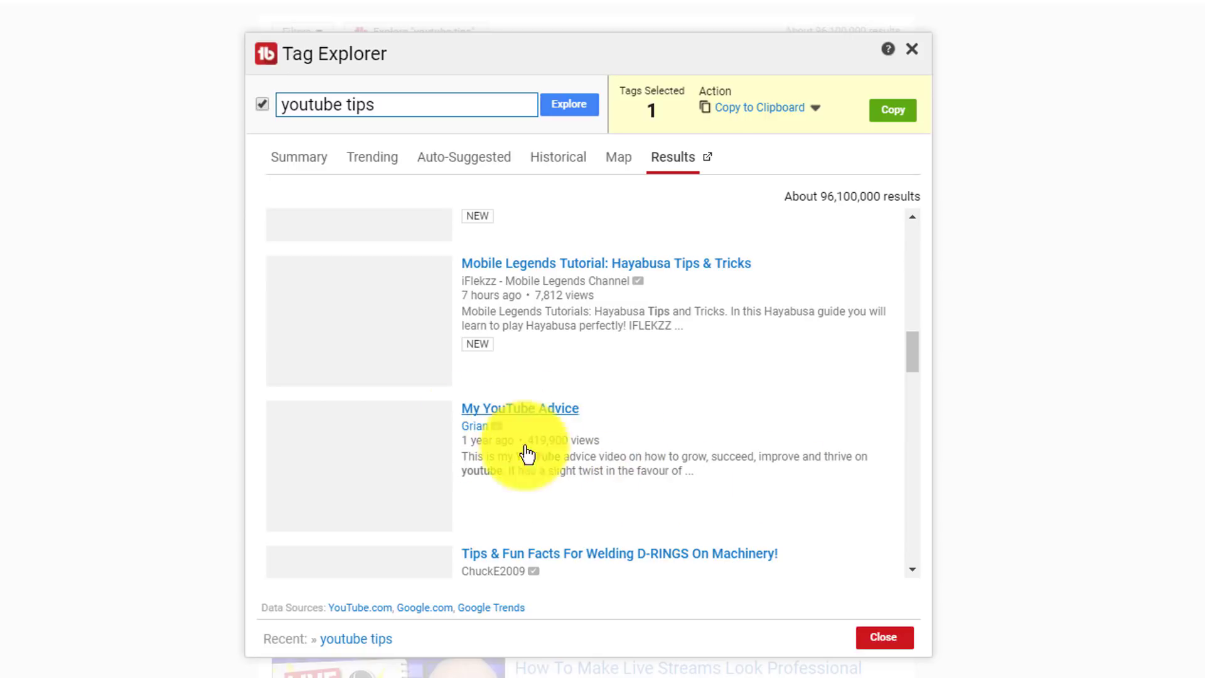
scroll(546, 477, "up", 5)
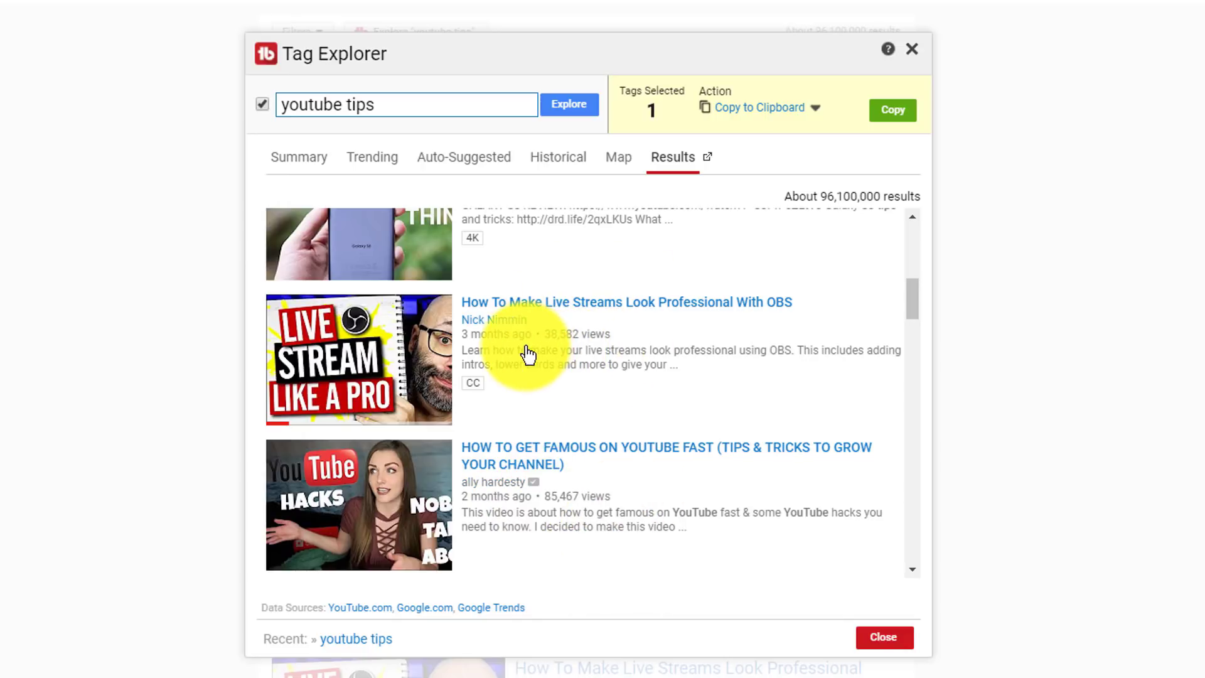
Step: Compare the thumbnail, title and view count of the OBS live stream video with the other high-ranking results
scroll(565, 377, "up", 1)
scroll(578, 471, "down", 1)
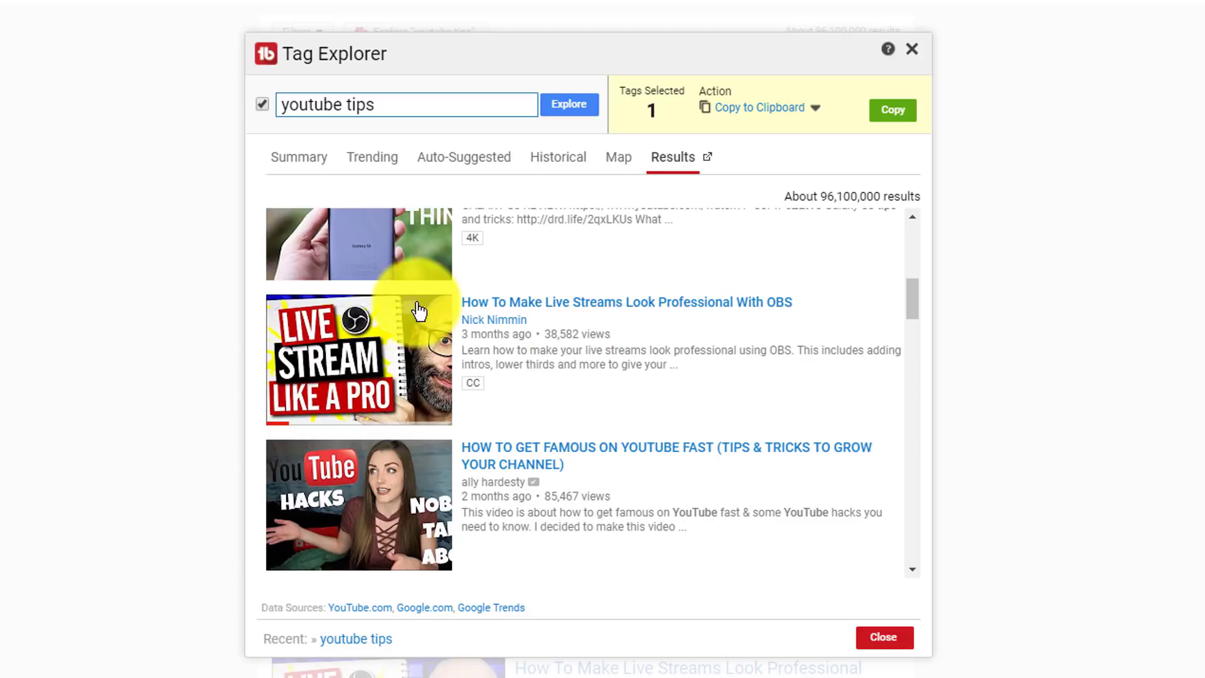
mouse_move(430, 377)
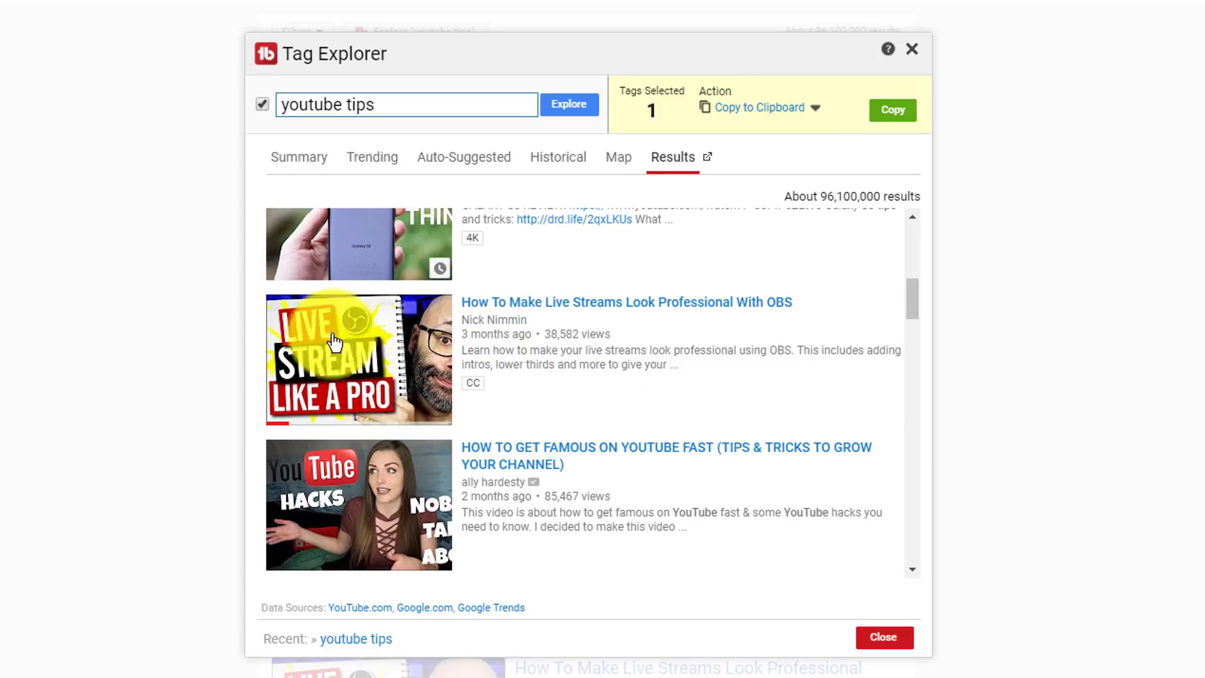
scroll(557, 417, "up", 2)
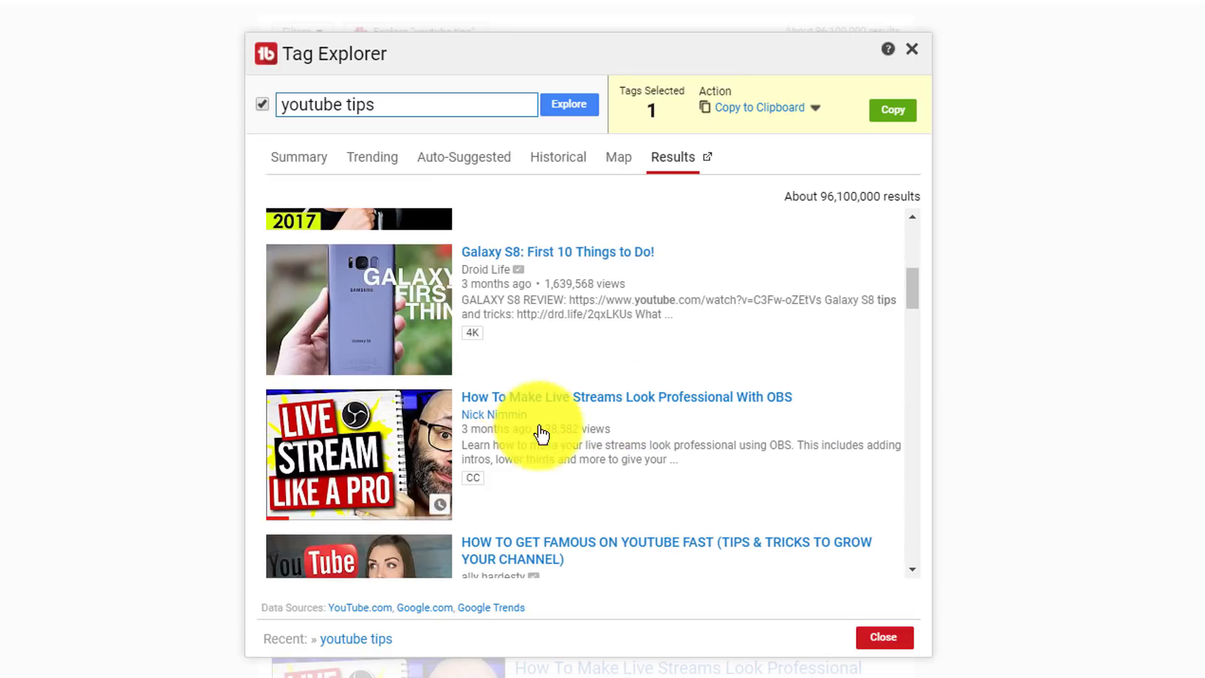
scroll(578, 462, "down", 4)
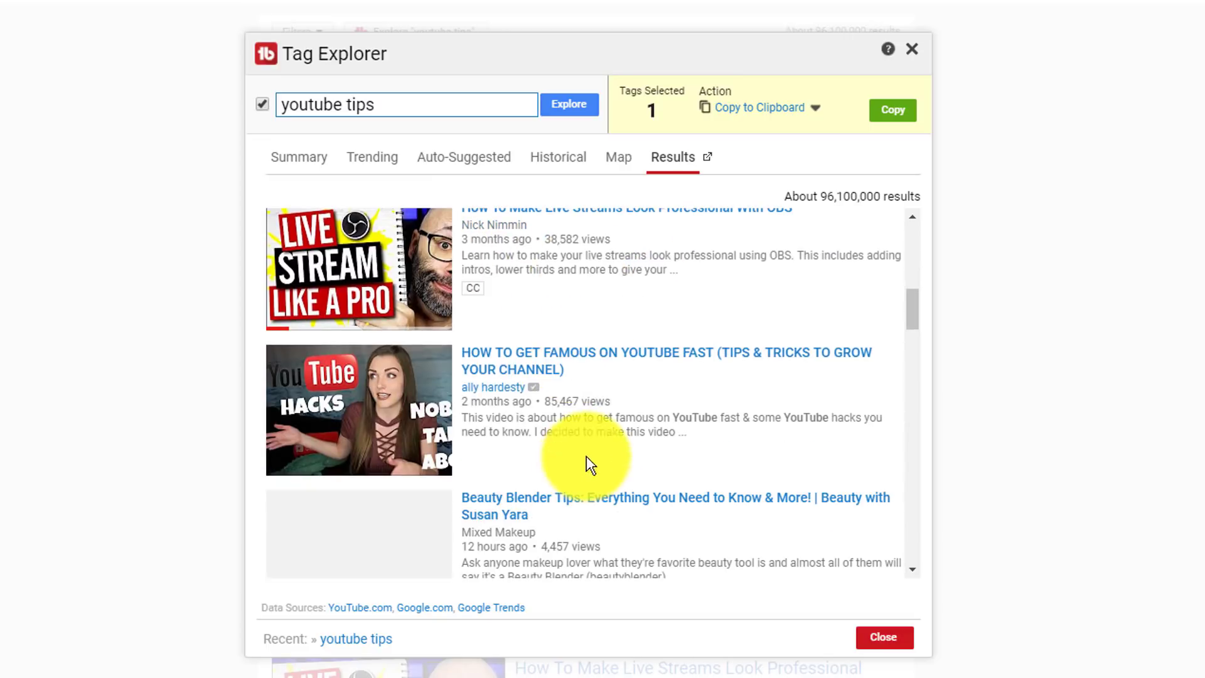
scroll(752, 400, "up", 4)
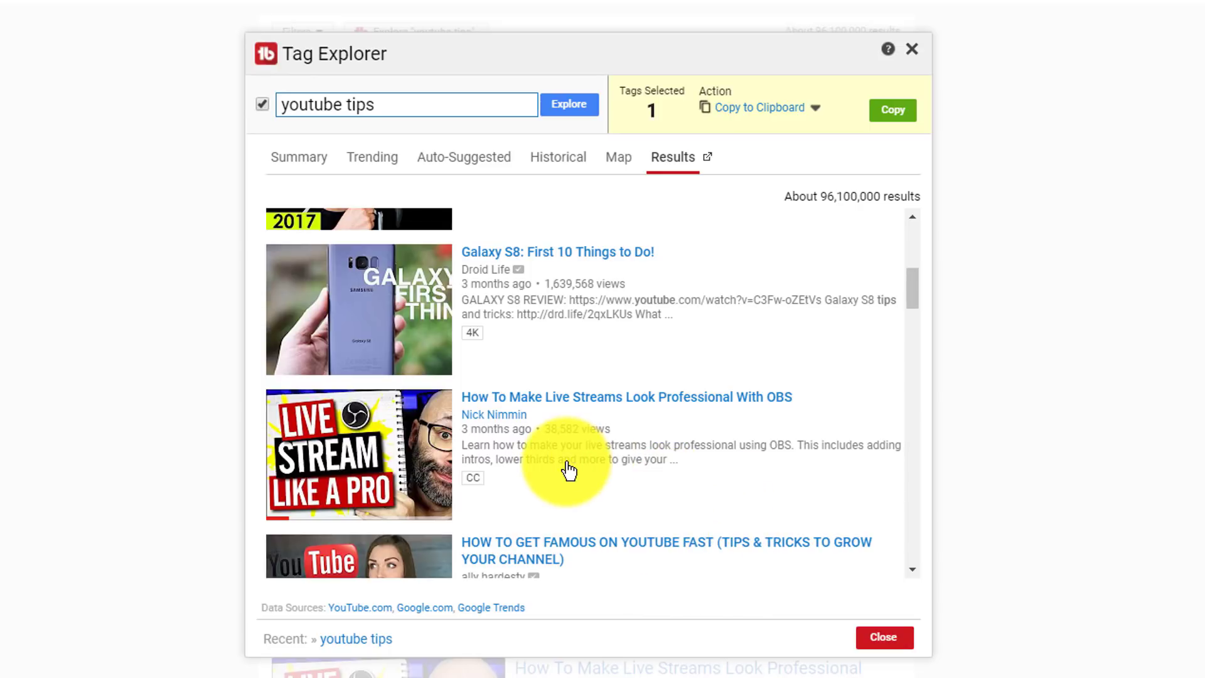
scroll(690, 408, "up", 8)
scroll(794, 349, "down", 2)
scroll(559, 370, "down", 6)
scroll(800, 463, "up", 6)
scroll(575, 385, "down", 2)
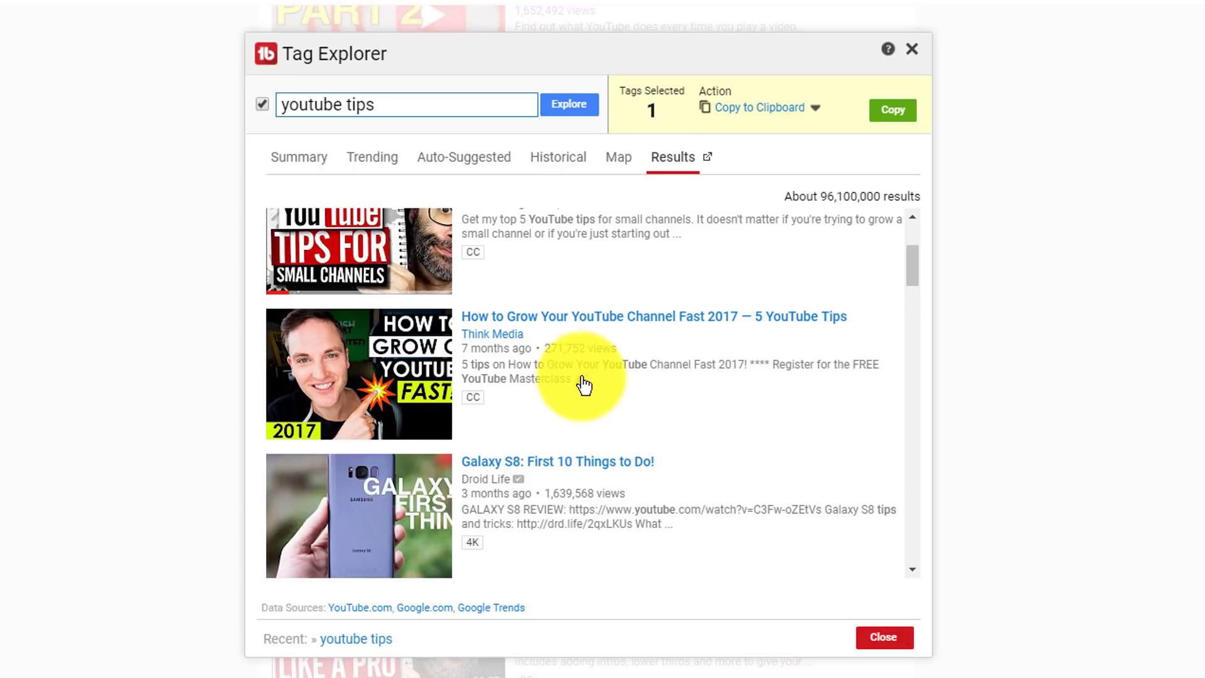
Step: Review the Videolytics statistics and ranked tags of the video "Best Video Editing App For Android and iPhone"
scroll(457, 322, "up", 3)
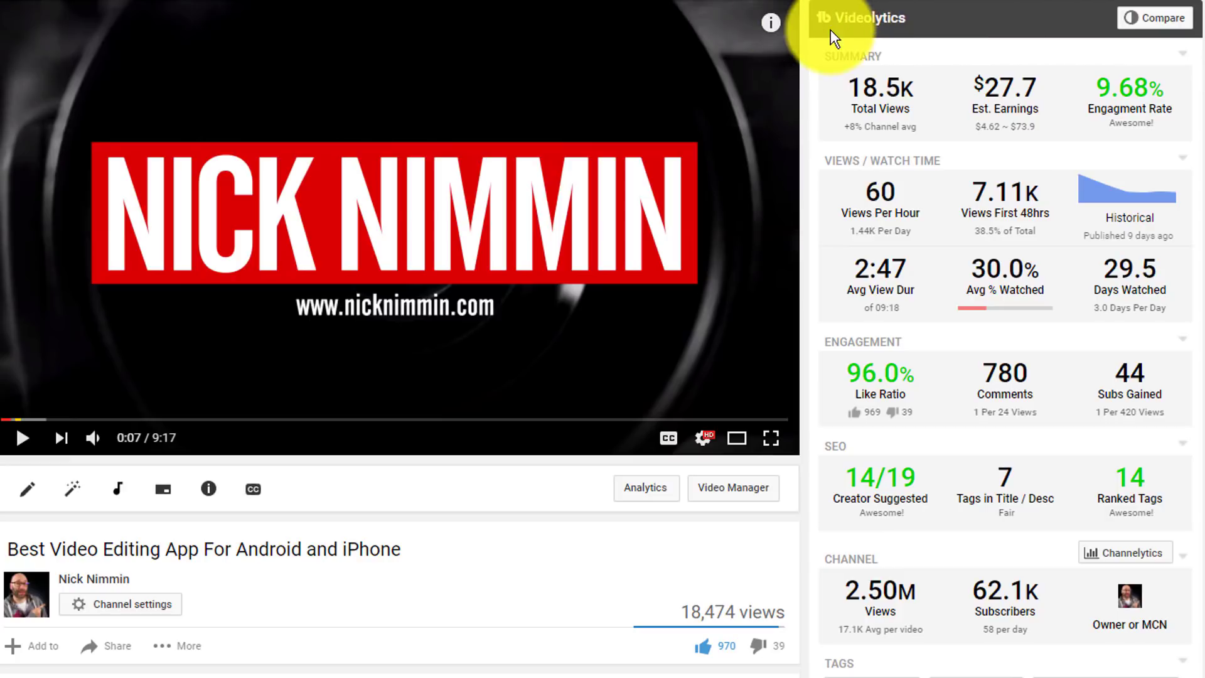
left_click_drag(845, 16, 955, 32)
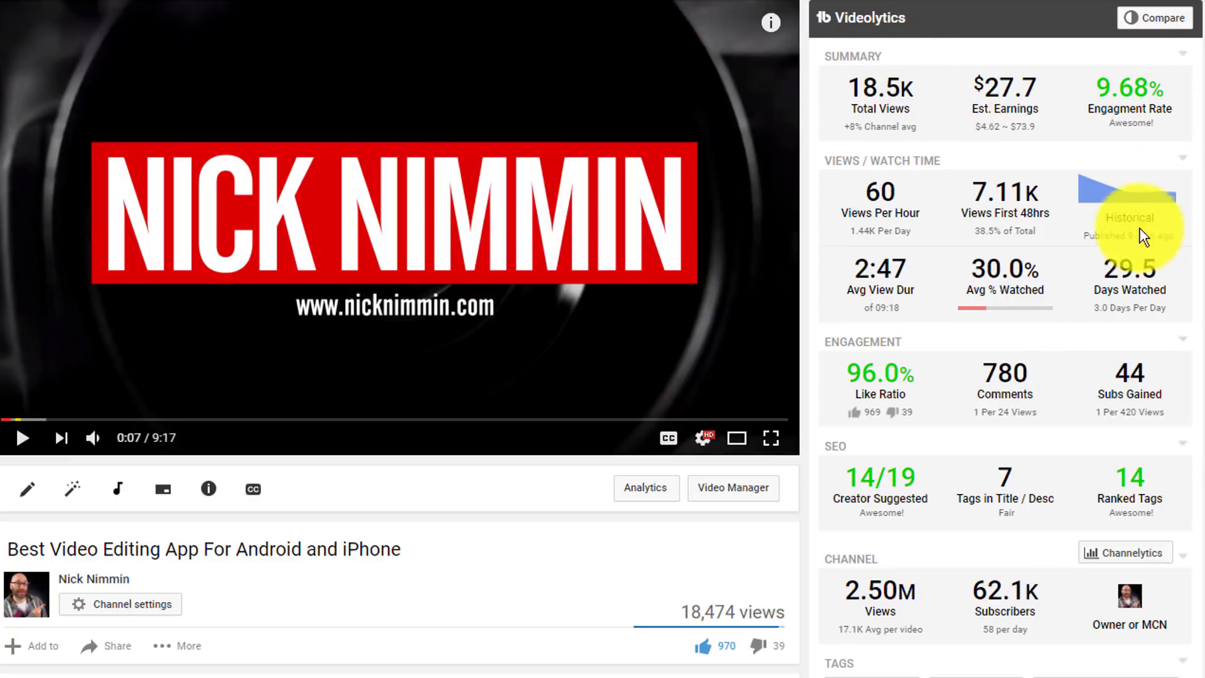
mouse_move(1189, 215)
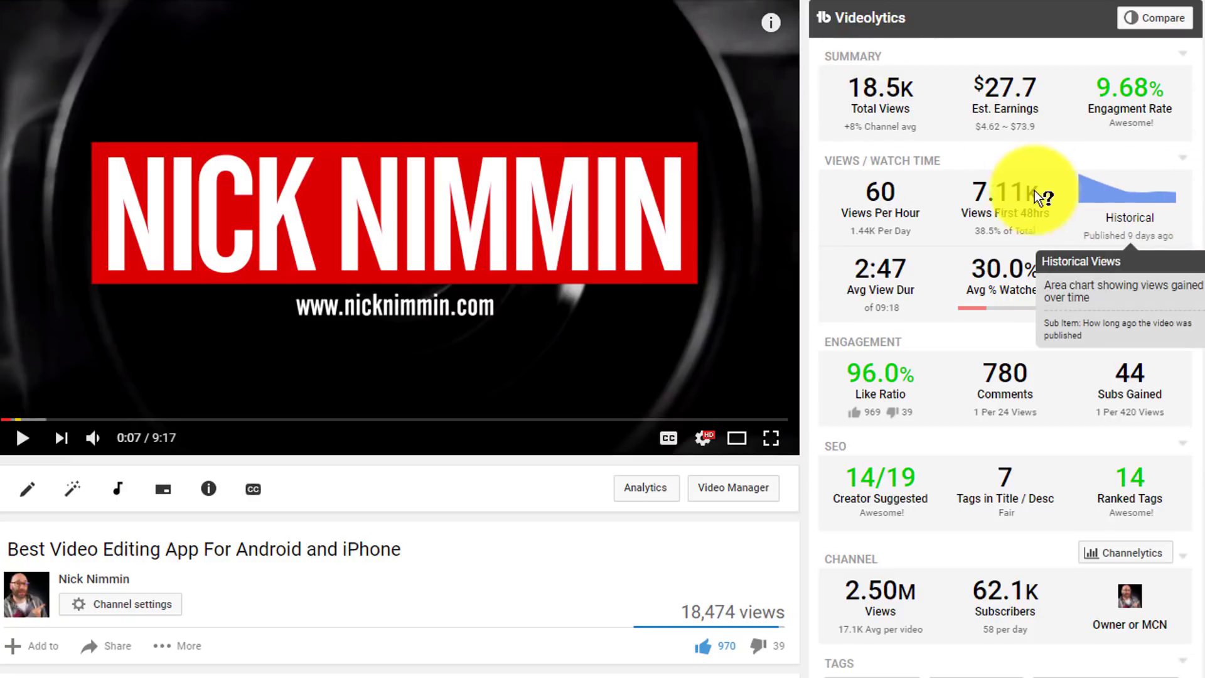
scroll(1184, 229, "down", 1)
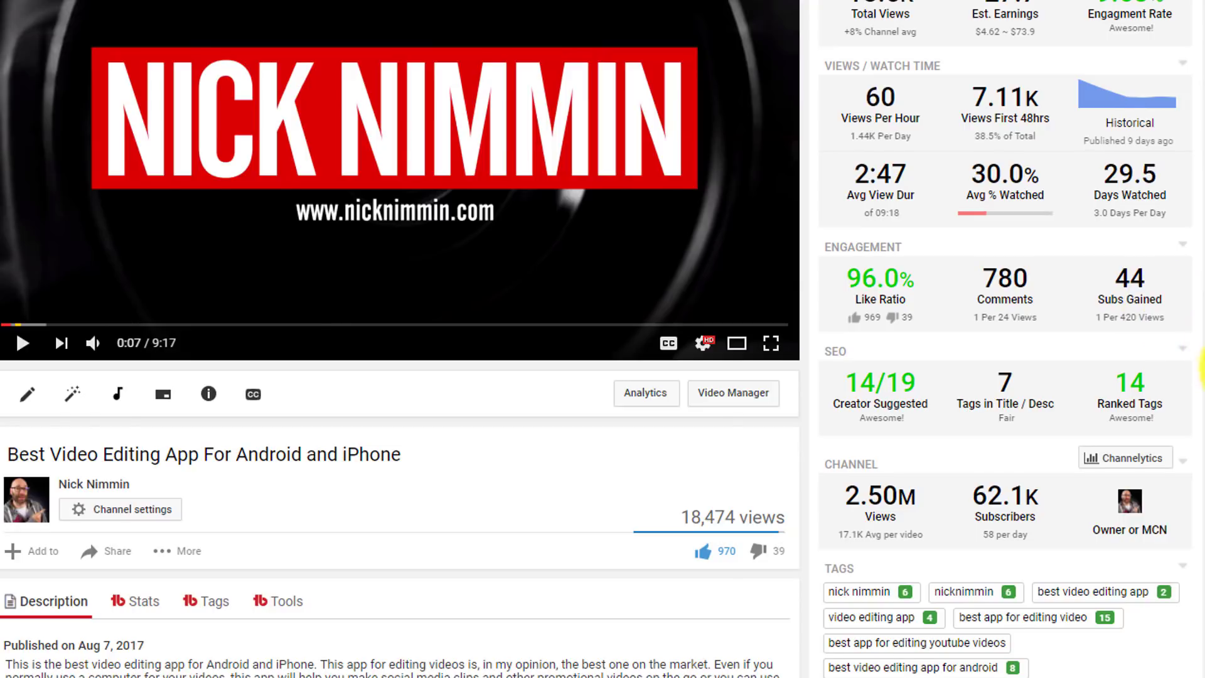
scroll(1004, 370, "down", 5)
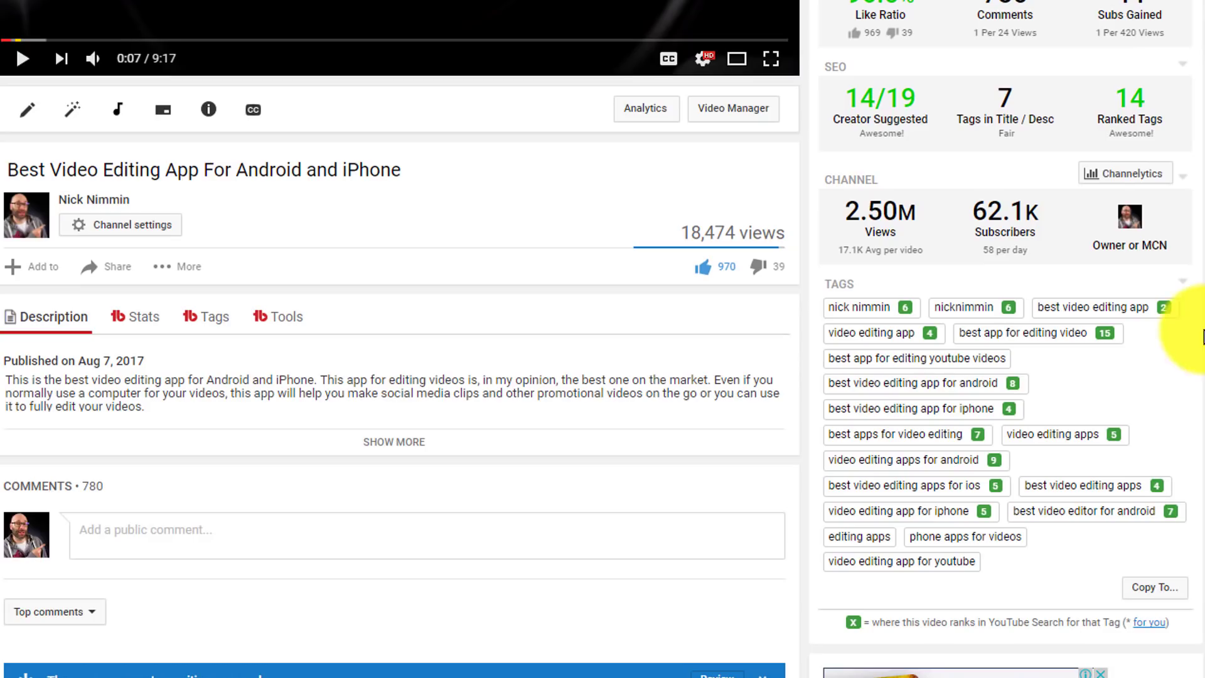
scroll(1202, 337, "down", 2)
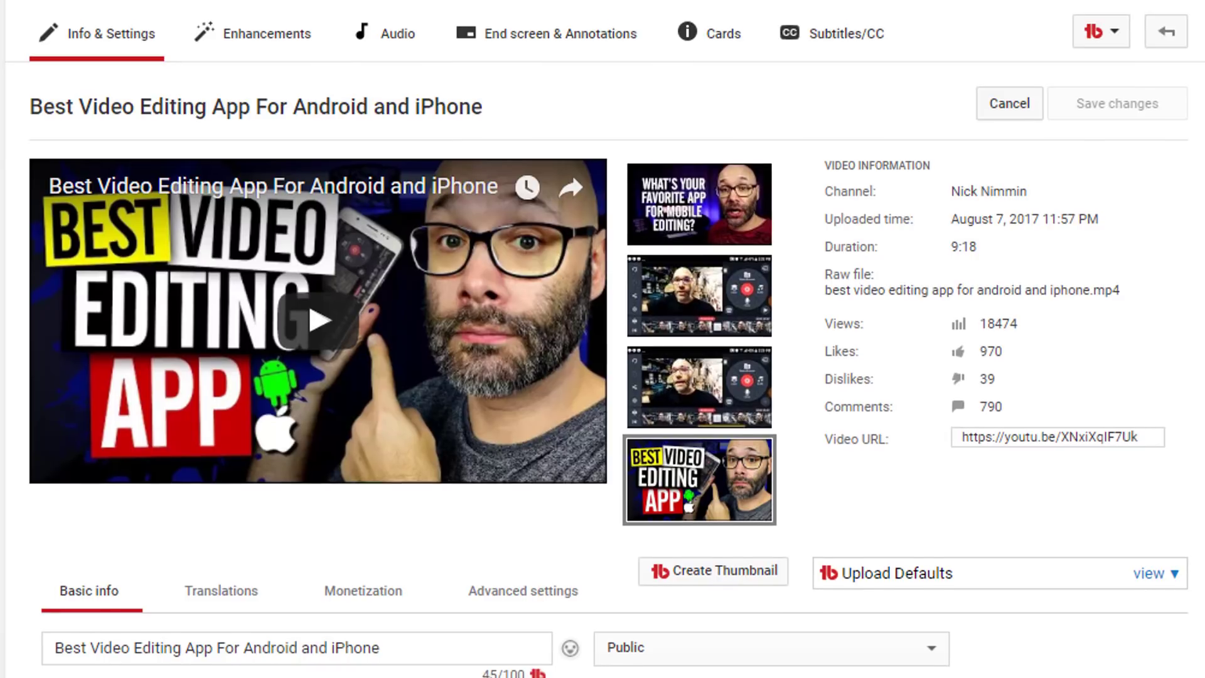
Step: Highlight "best video editing app" in the video's title and opening description line and compare it with the matching tag
scroll(1203, 167, "down", 10)
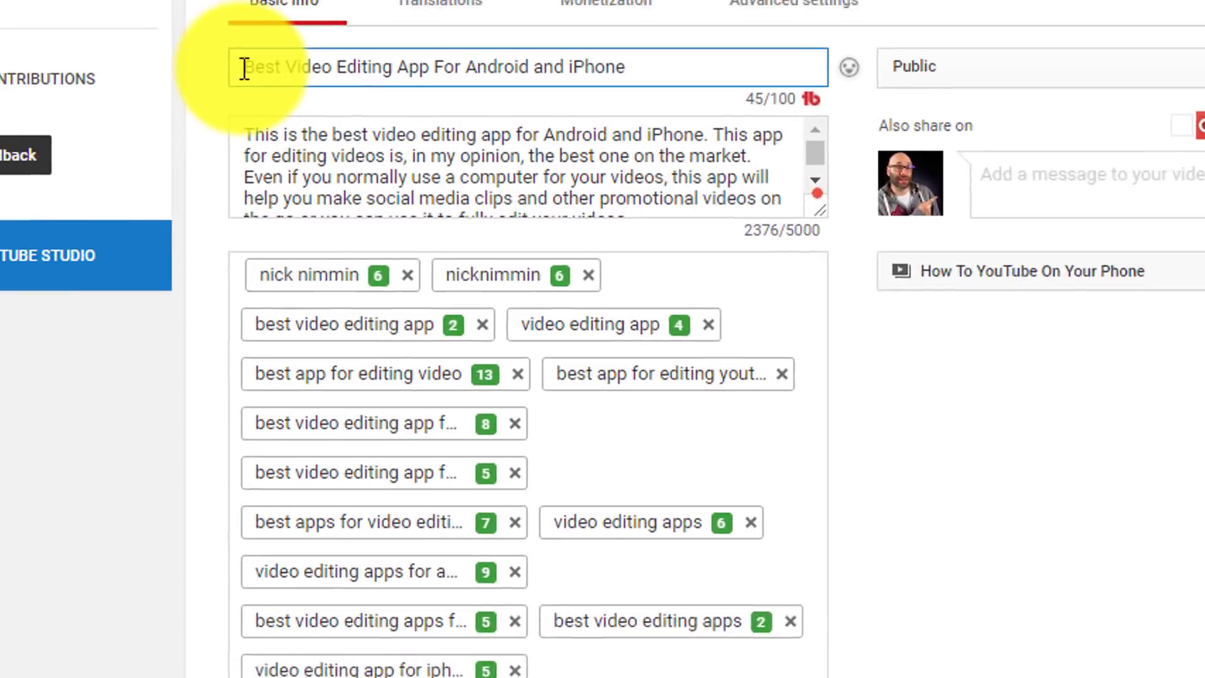
left_click(242, 70)
left_click_drag(337, 104, 506, 116)
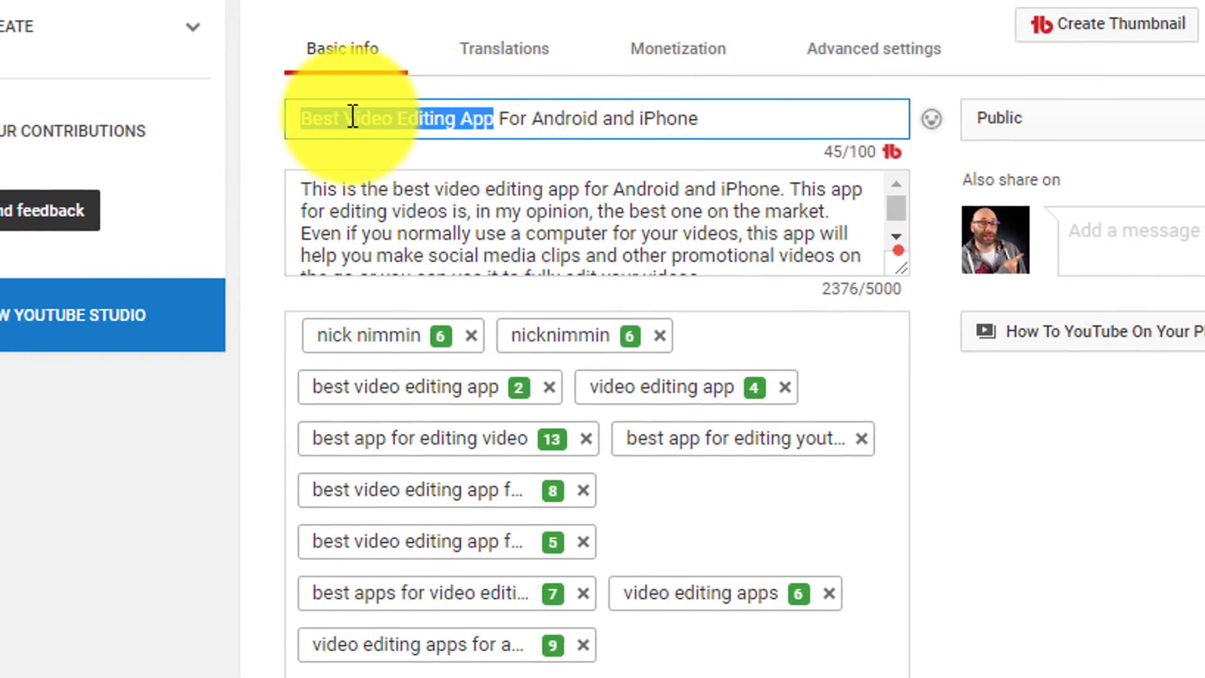
left_click(311, 119)
left_click_drag(316, 111, 500, 111)
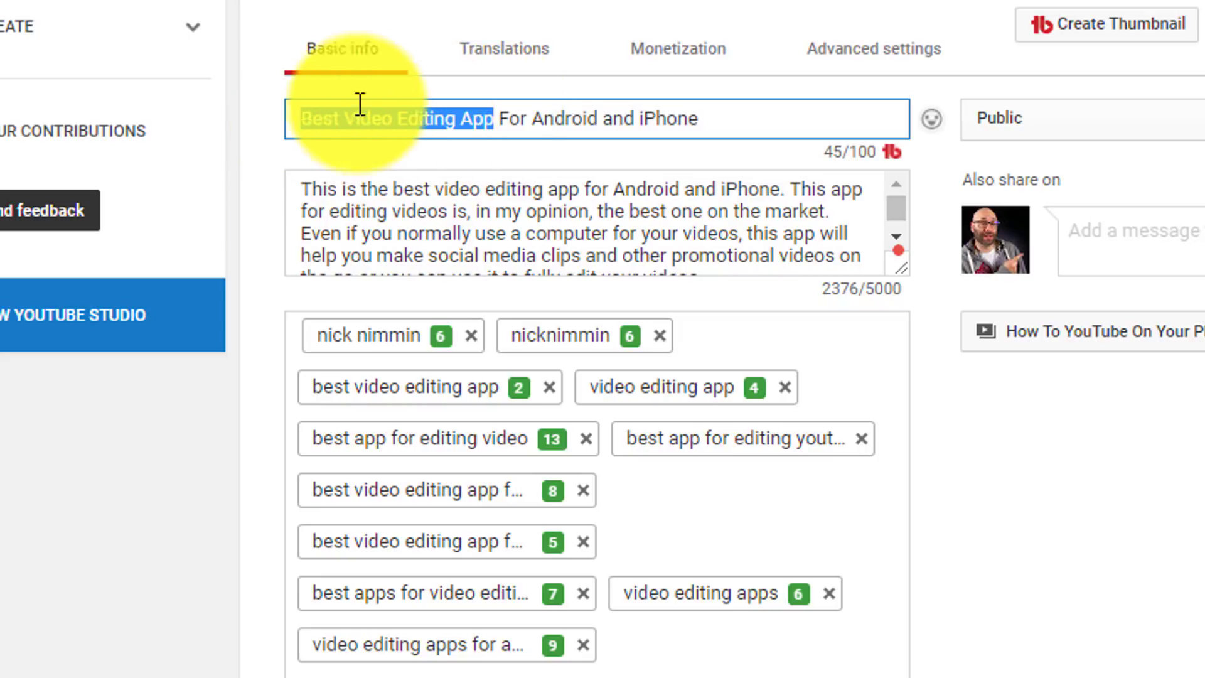
left_click_drag(392, 187, 583, 185)
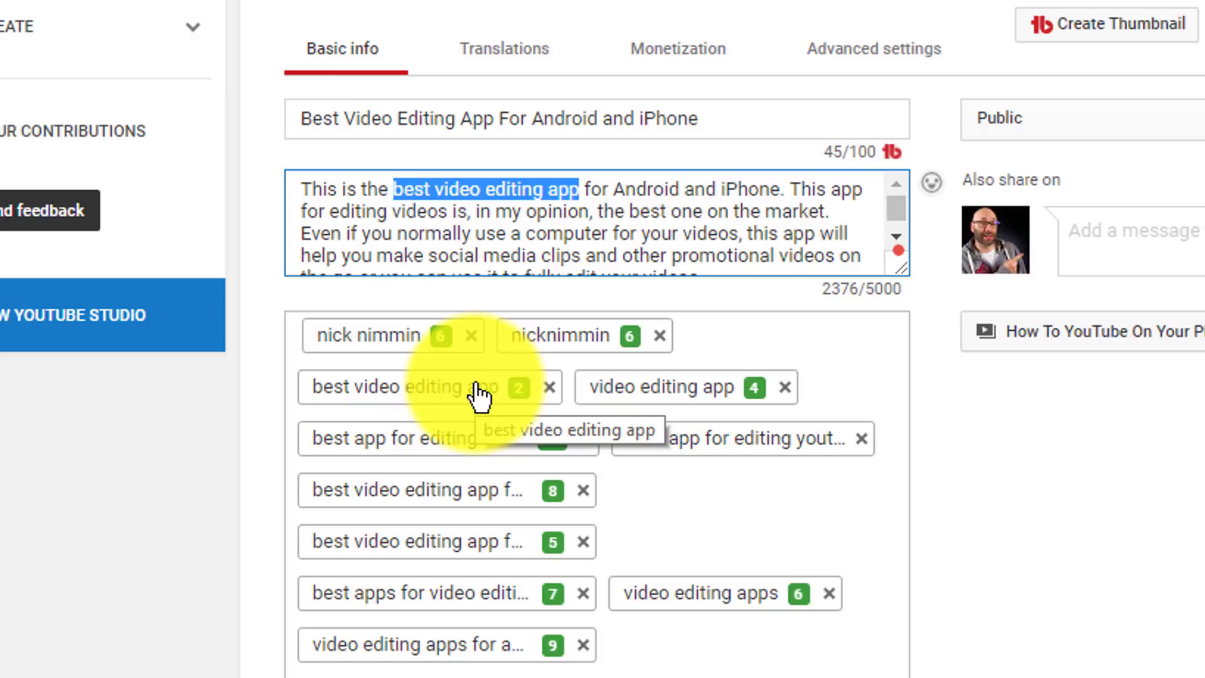
scroll(603, 377, "down", 2)
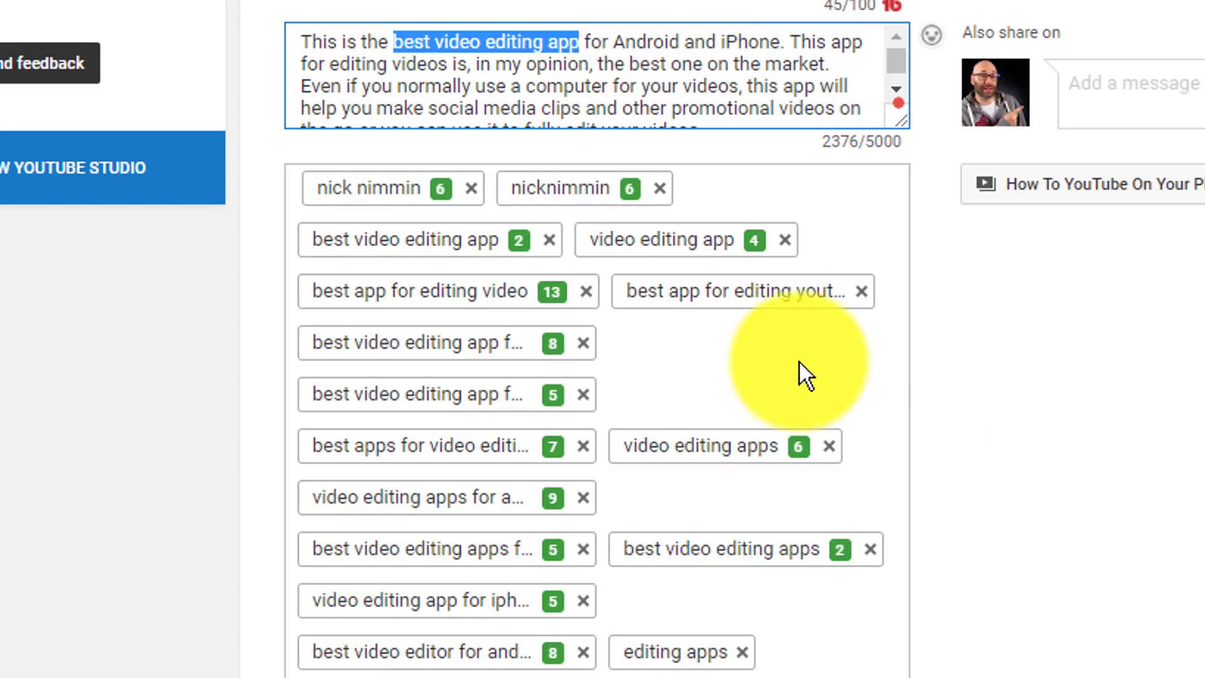
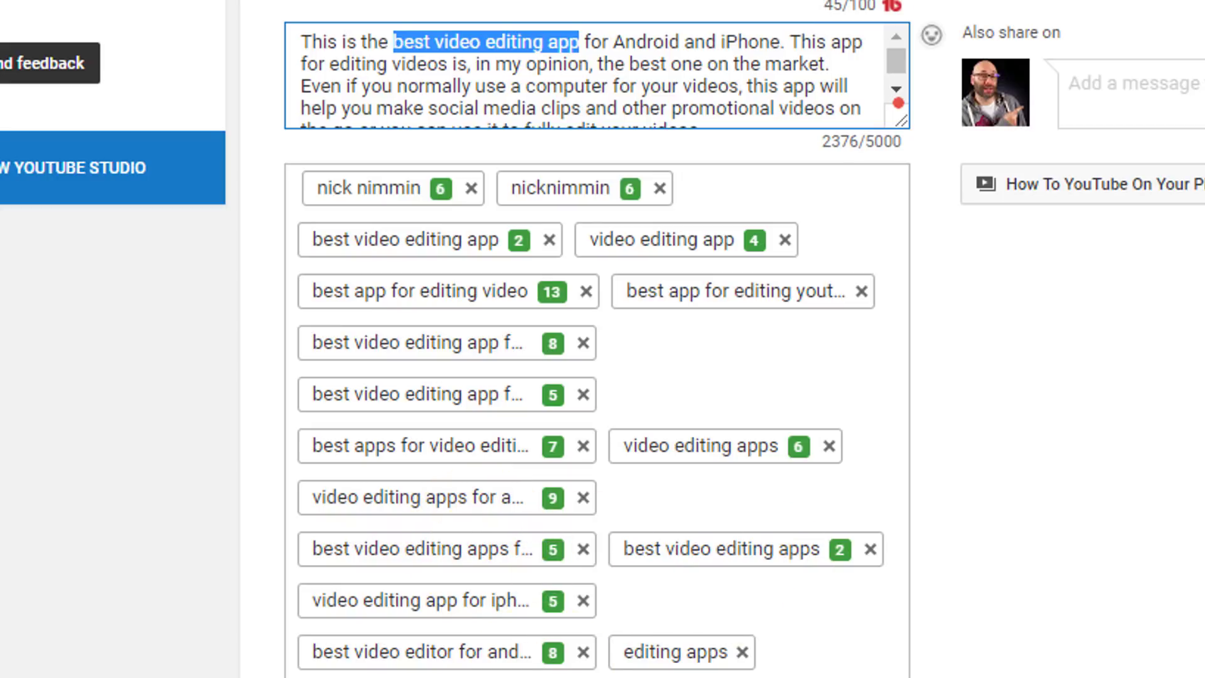
Step: Examine the search rankings of all the video's tags against the main keyword phrase highlighted in its title
scroll(681, 515, "down", 2)
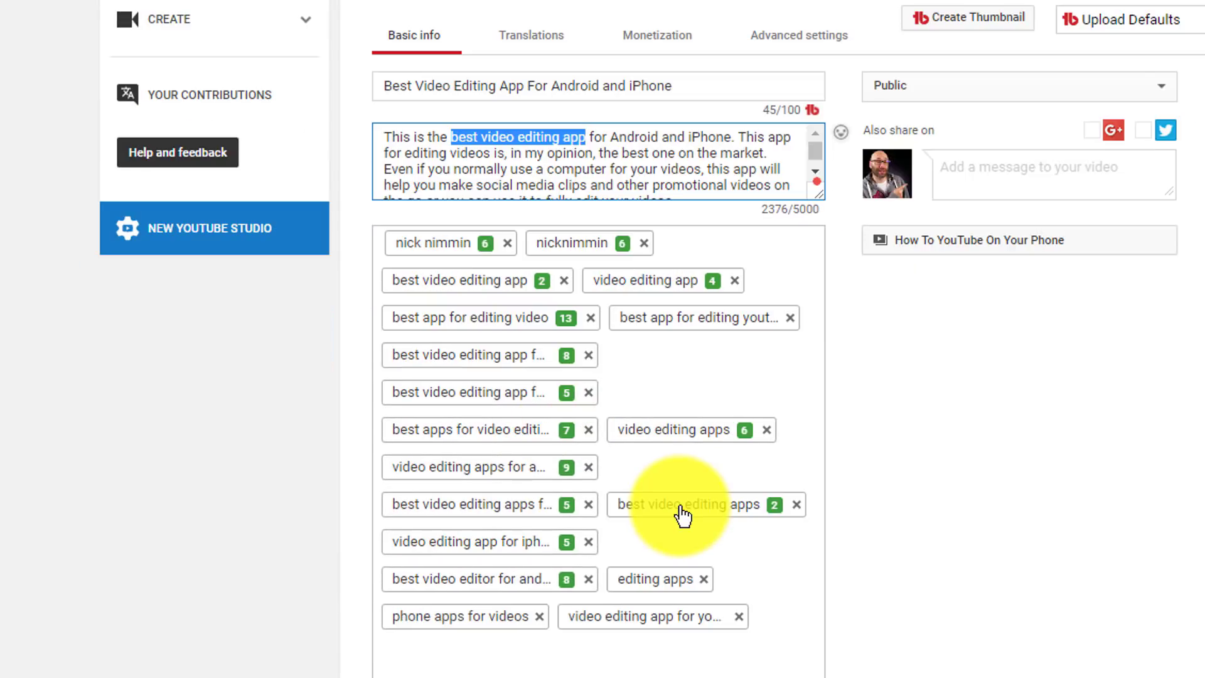
scroll(481, 521, "up", 1)
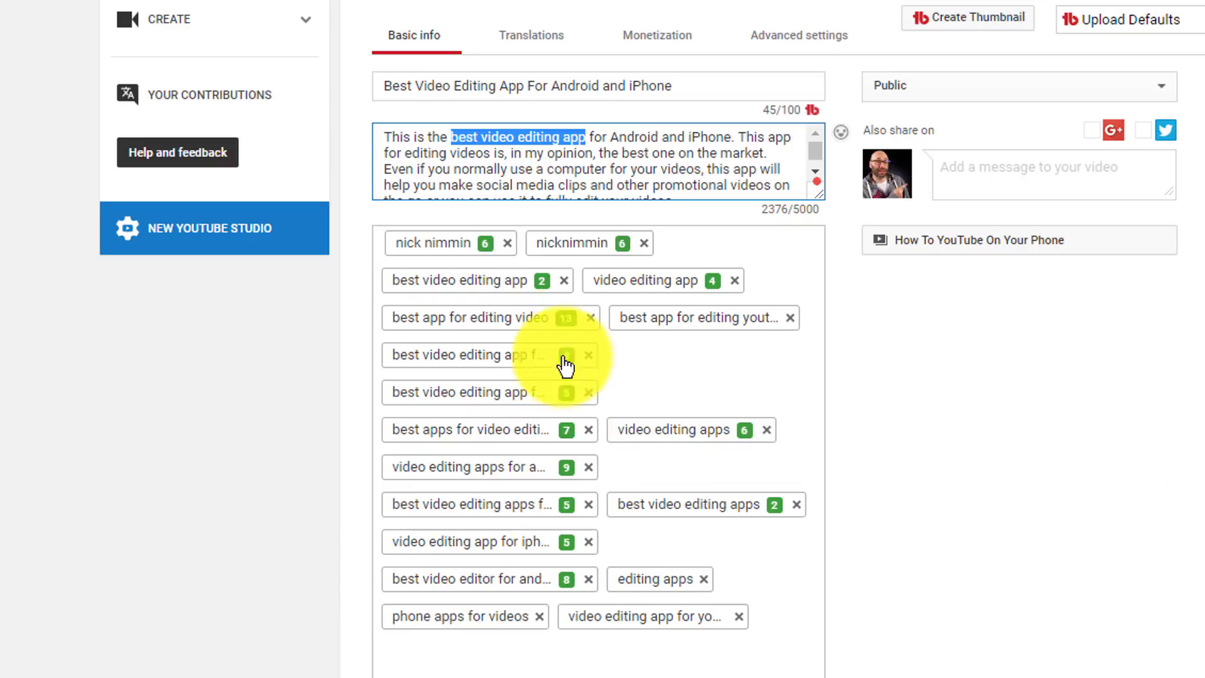
scroll(751, 476, "down", 1)
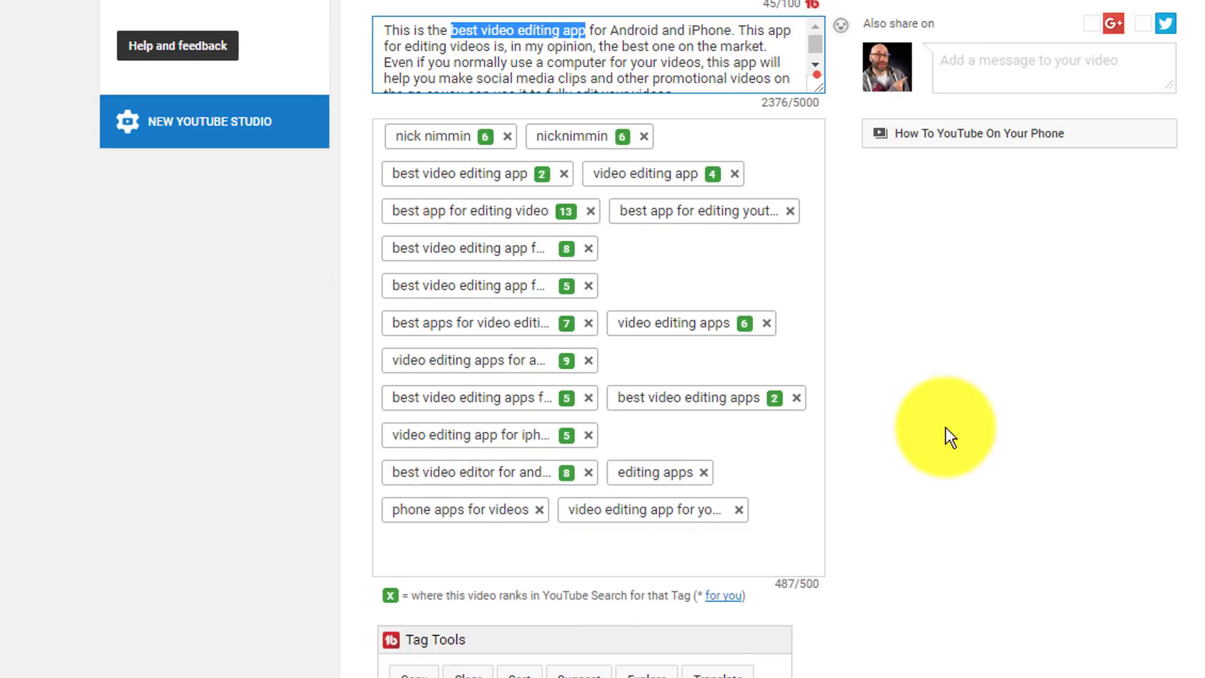
scroll(955, 423, "up", 2)
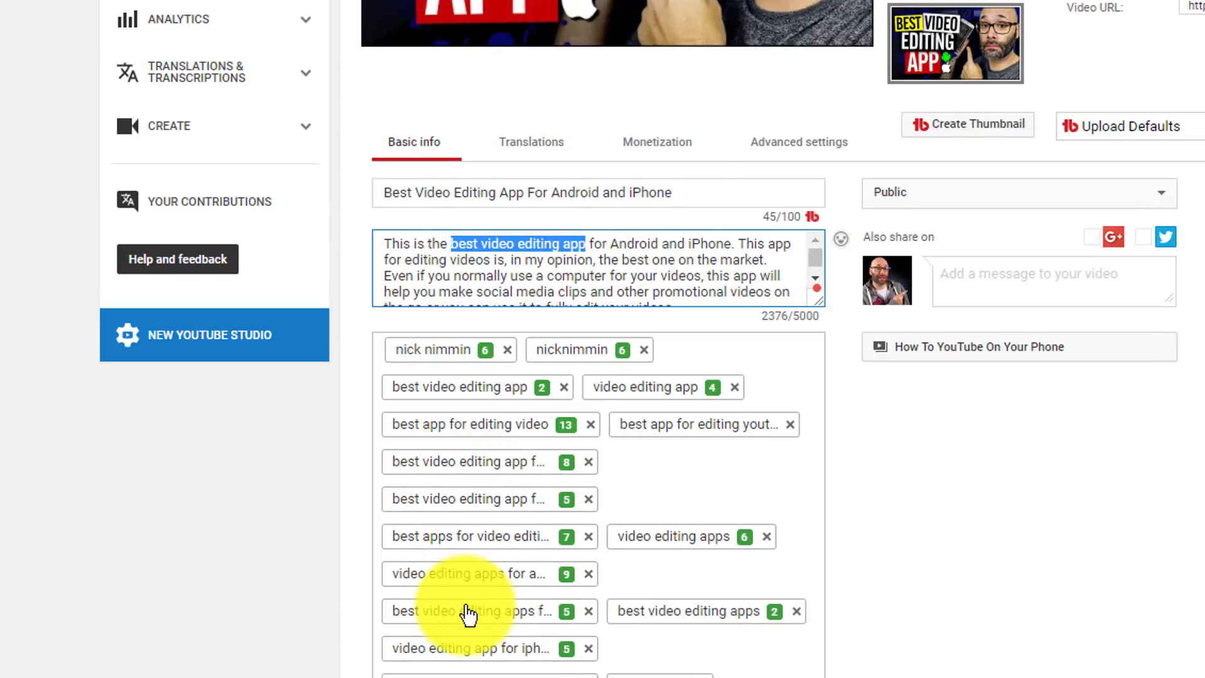
scroll(540, 546, "down", 1)
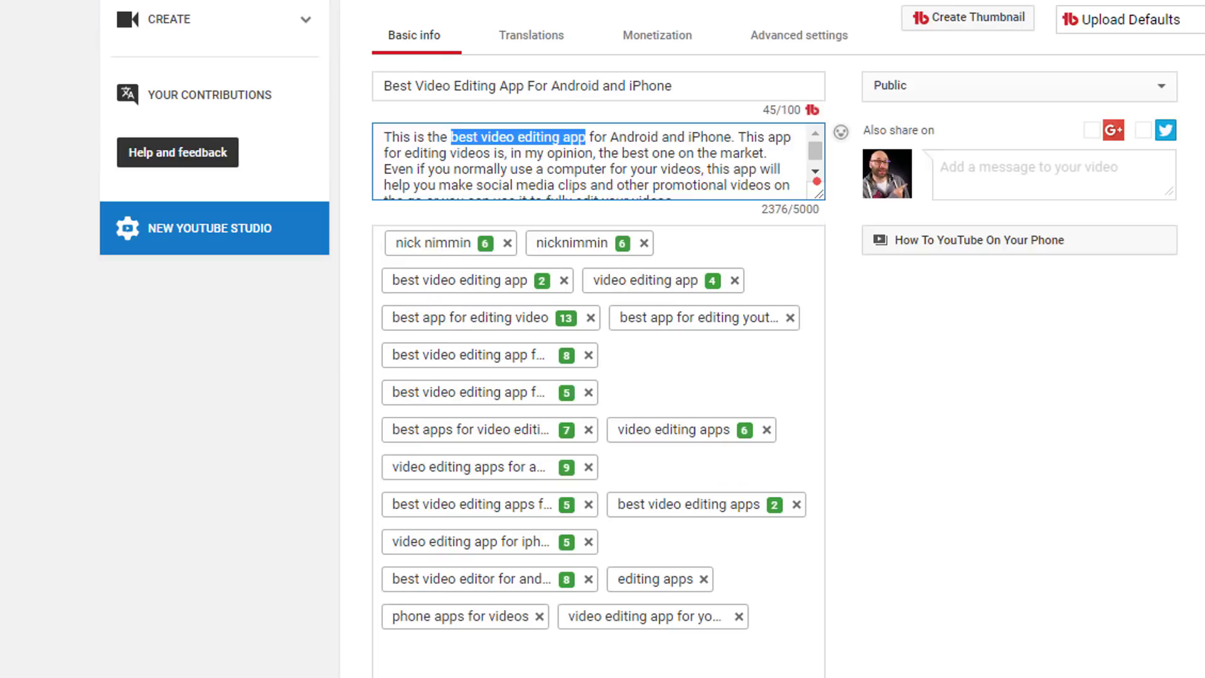
scroll(673, 256, "down", 1)
scroll(552, 121, "up", 1)
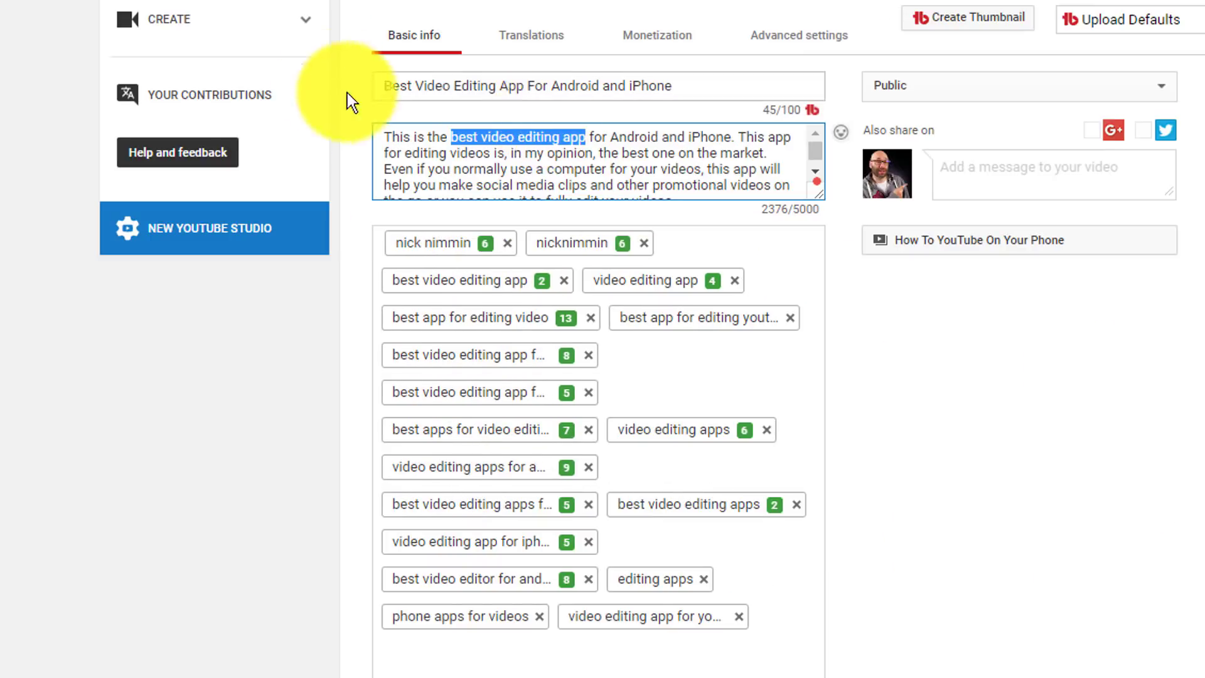
left_click_drag(383, 84, 524, 86)
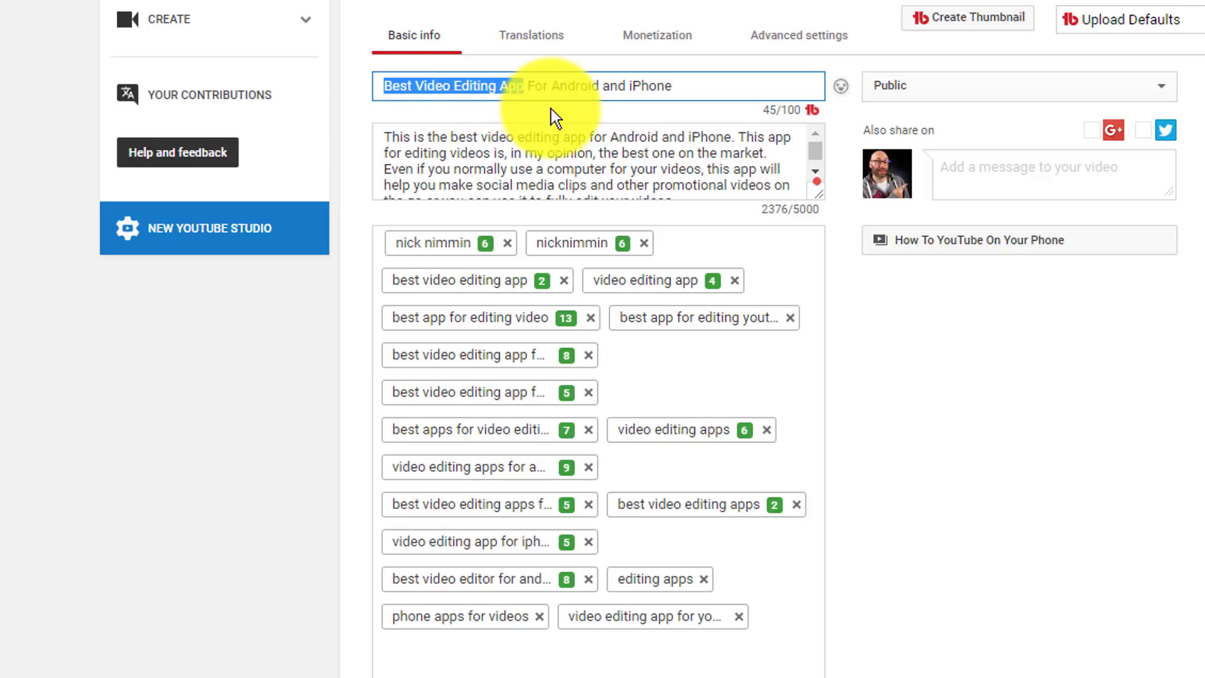
scroll(551, 110, "down", 1)
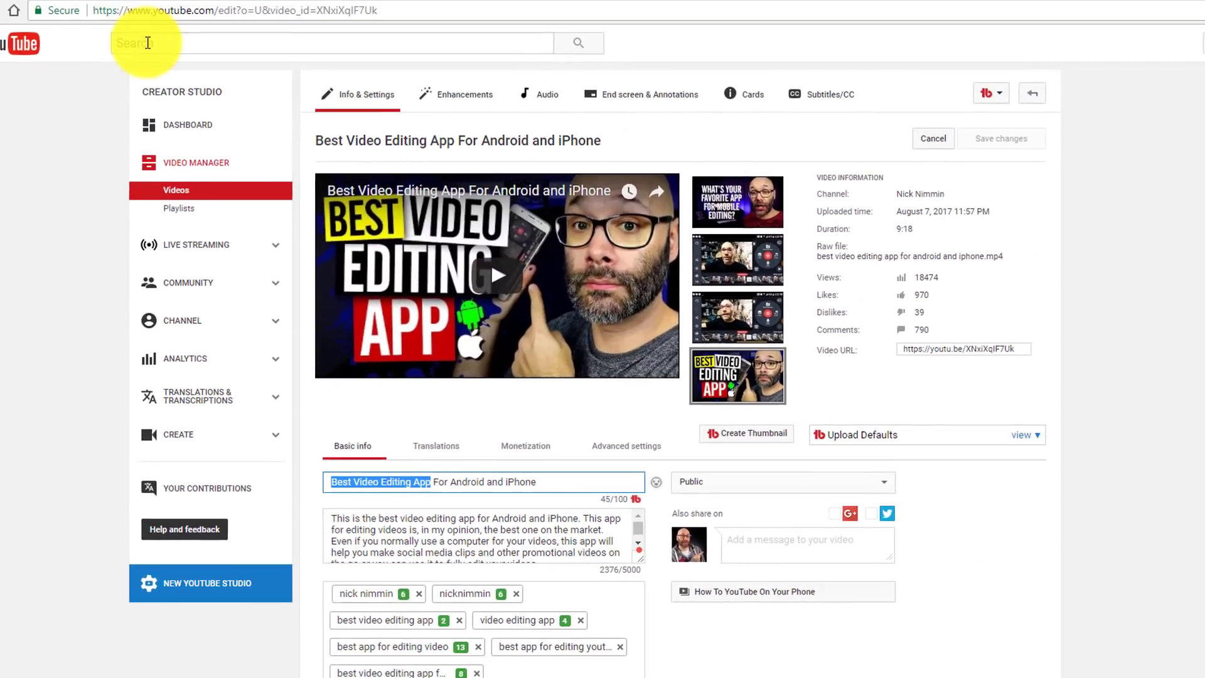
Step: Check YouTube's search suggestions for "video editing app" and for "best video editing app"
left_click(148, 43)
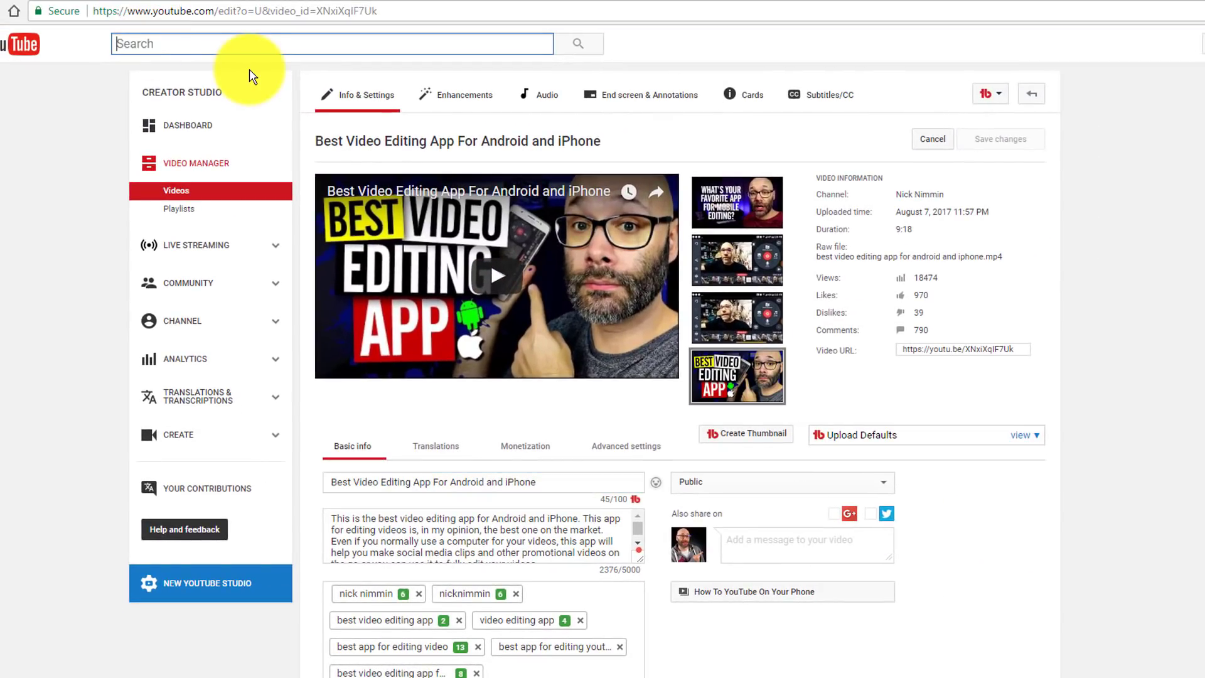
type("video editing app")
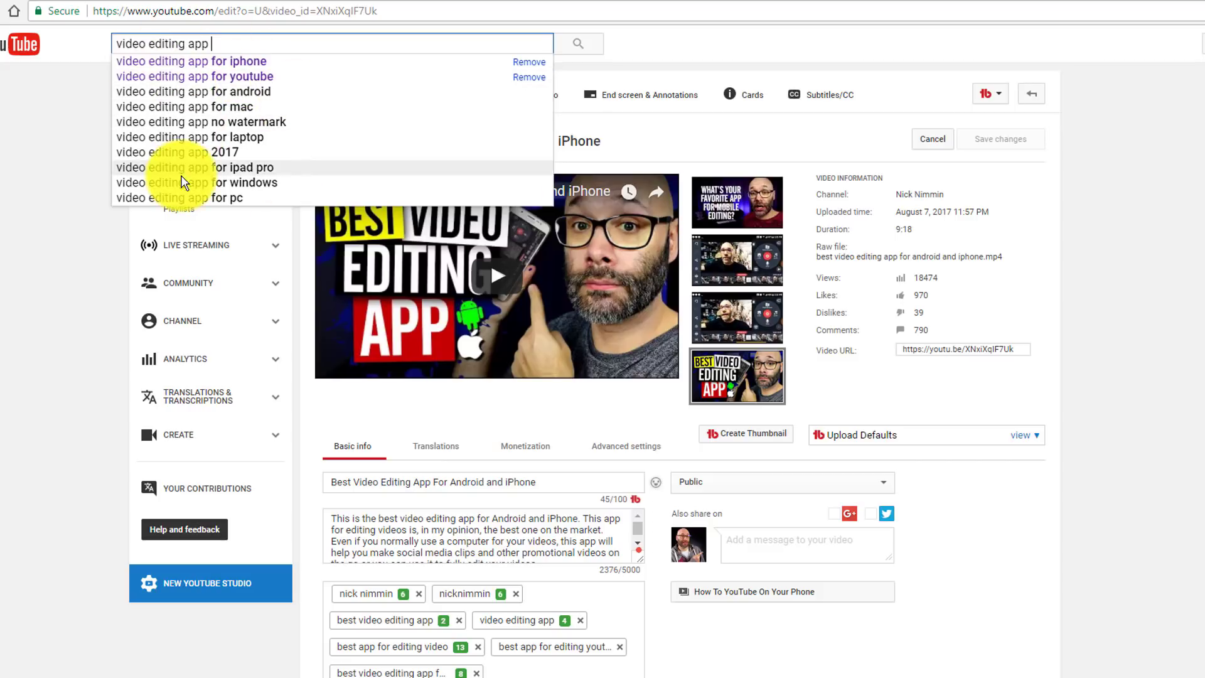
left_click_drag(212, 43, 77, 40)
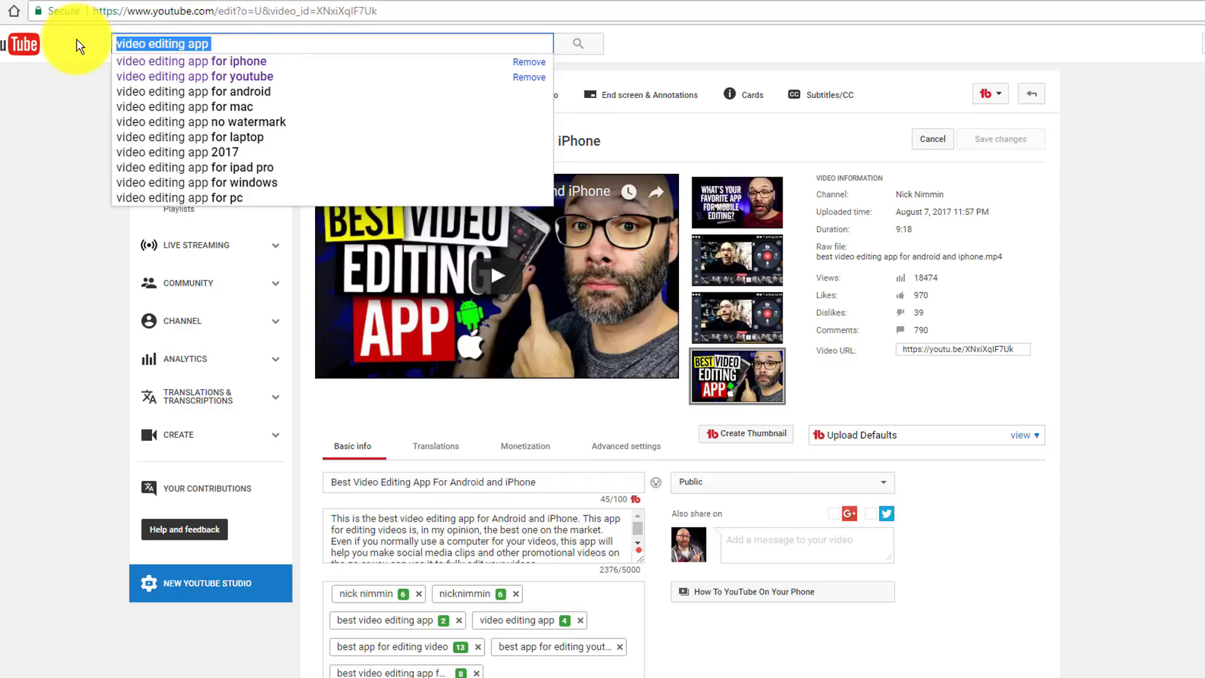
type("best video editin")
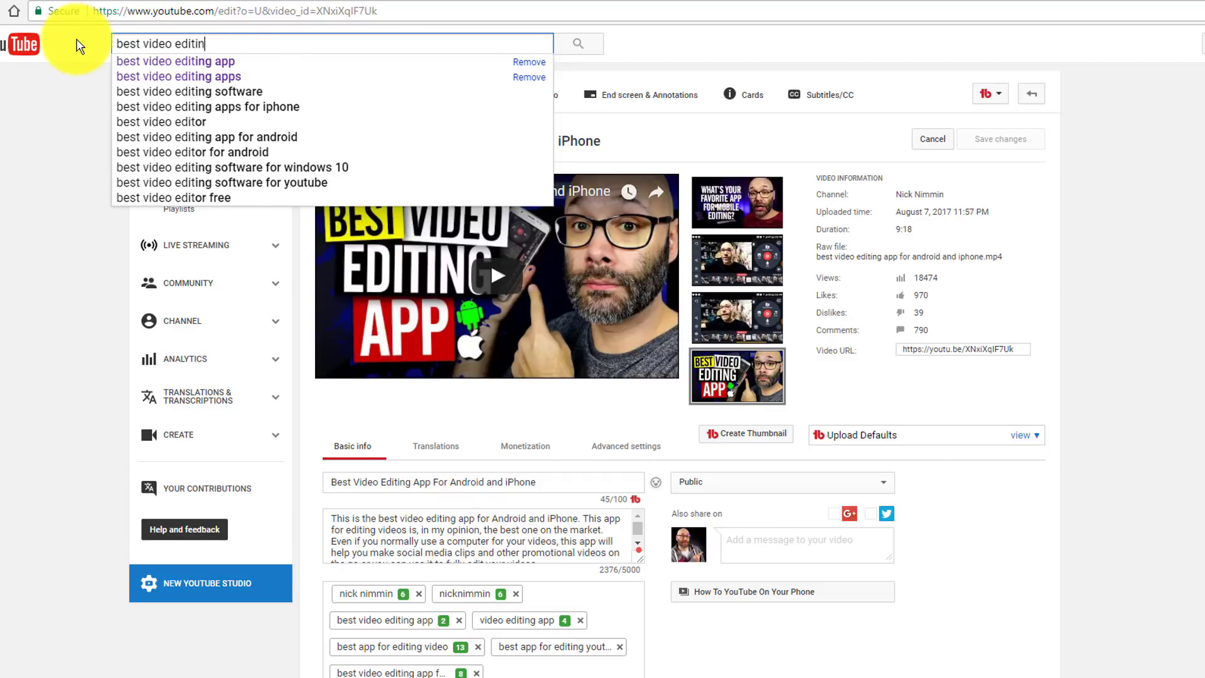
type("g app")
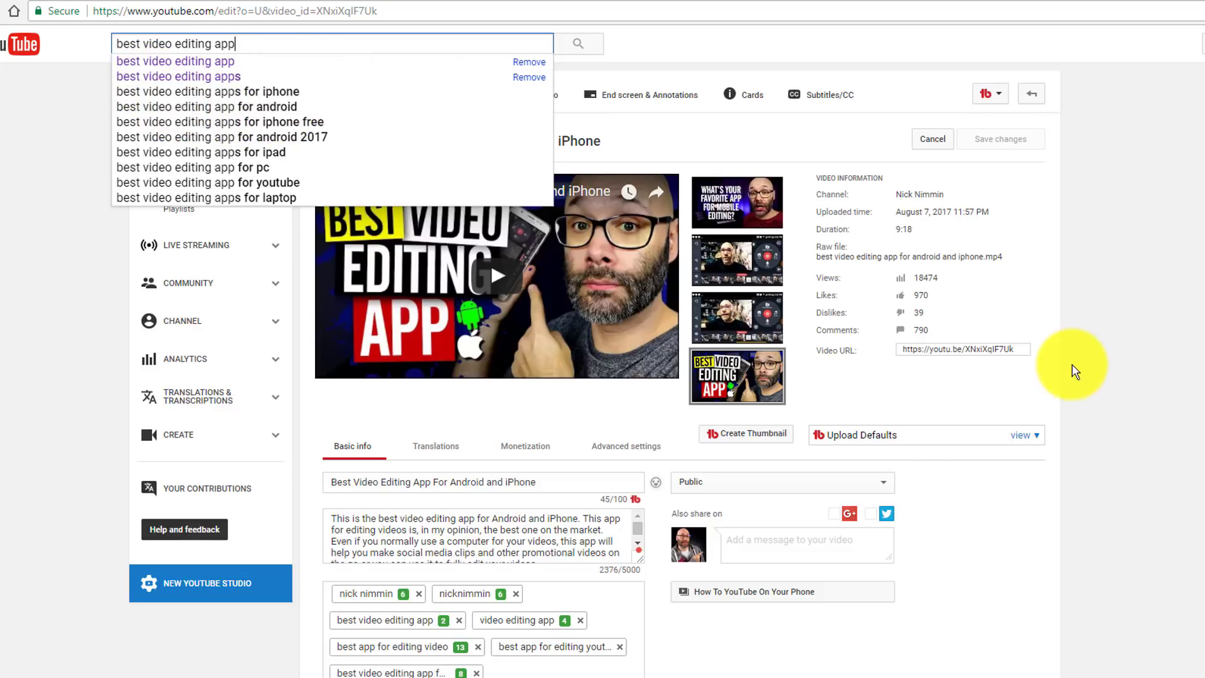
Step: Review the video's tag list and open TubeBuddy's suggested tags for it
scroll(1067, 390, "down", 3)
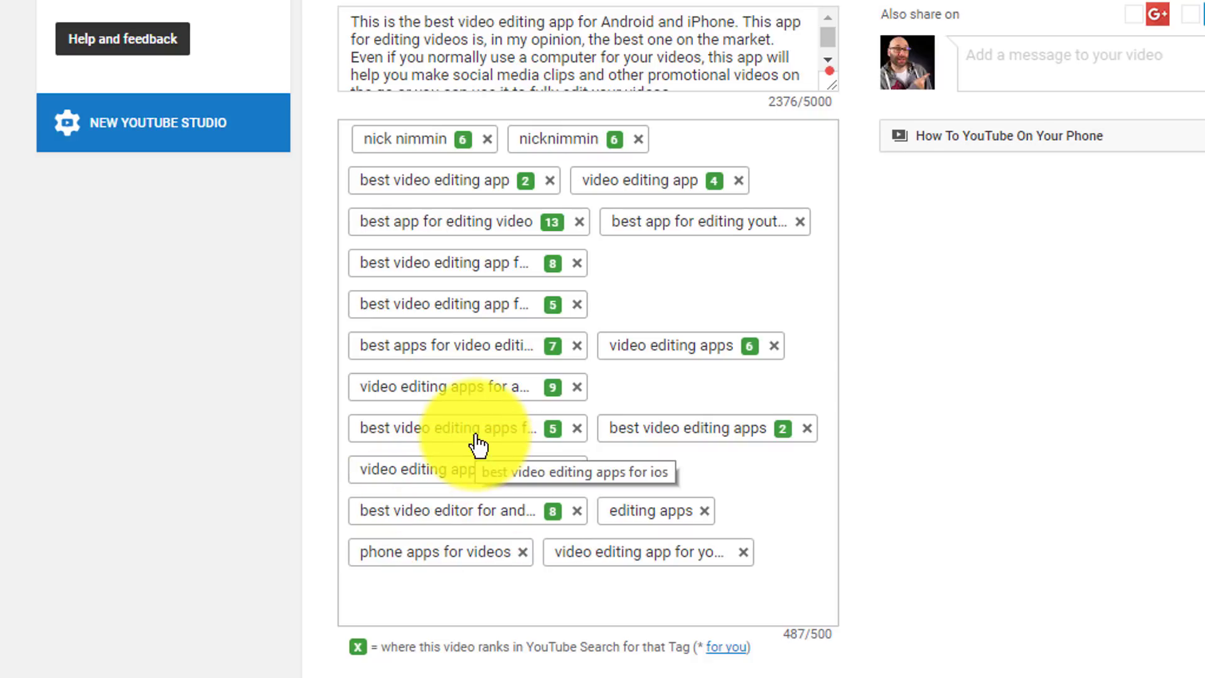
scroll(1127, 526, "down", 3)
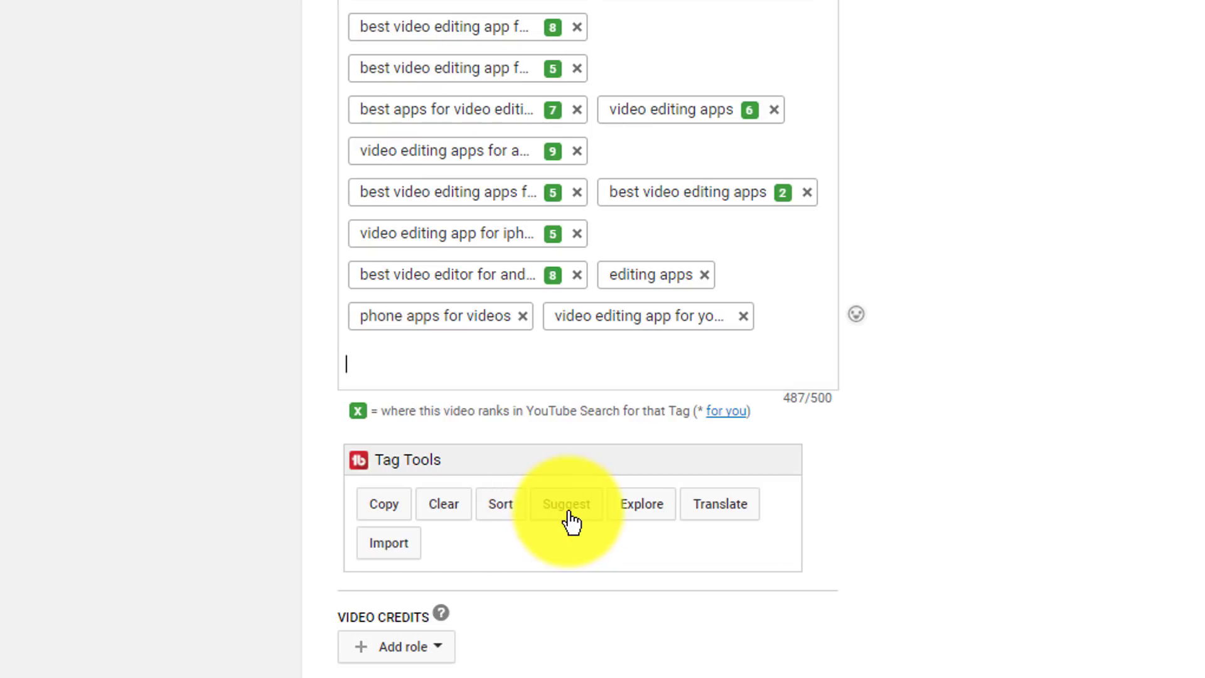
left_click(575, 597)
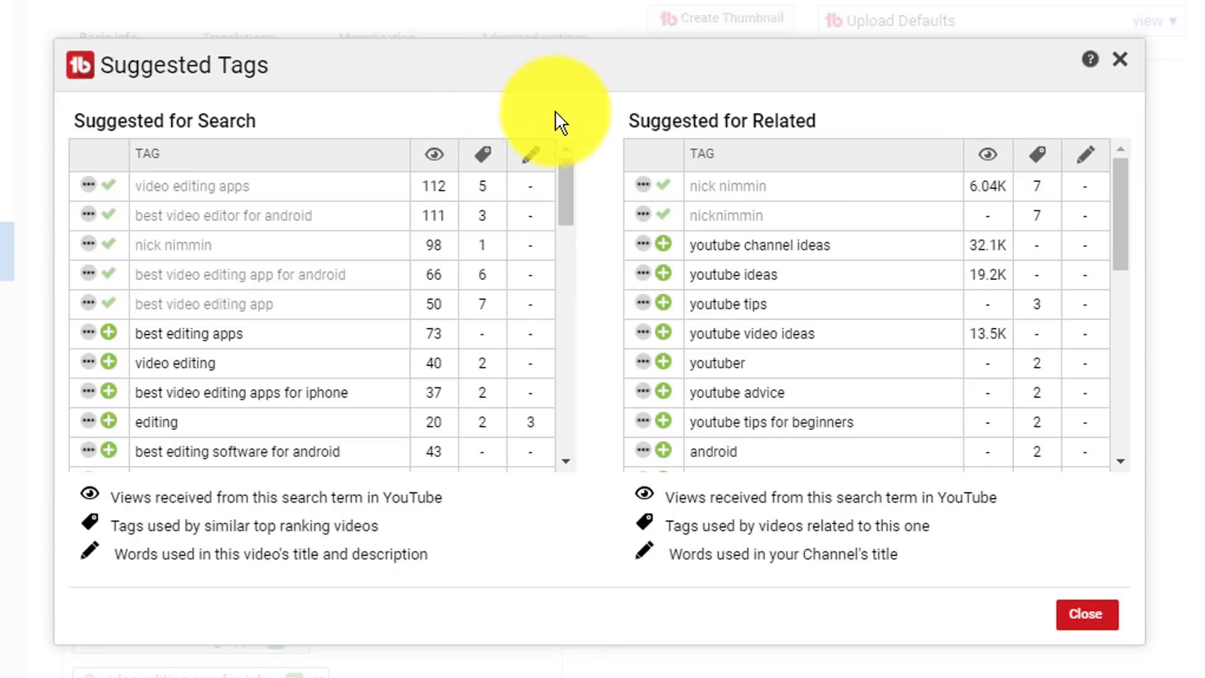
Step: Look through the tags suggested for search, including those already in use, and return to the start of the list
left_click_drag(558, 172, 562, 194)
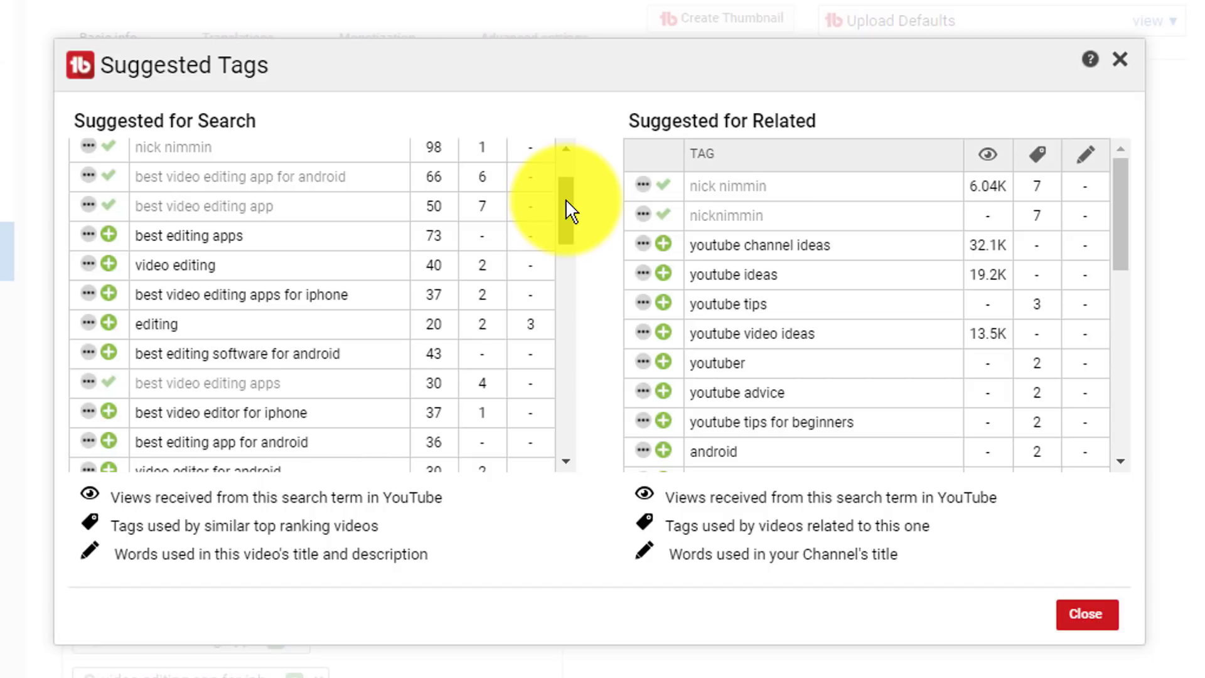
left_click_drag(567, 201, 565, 218)
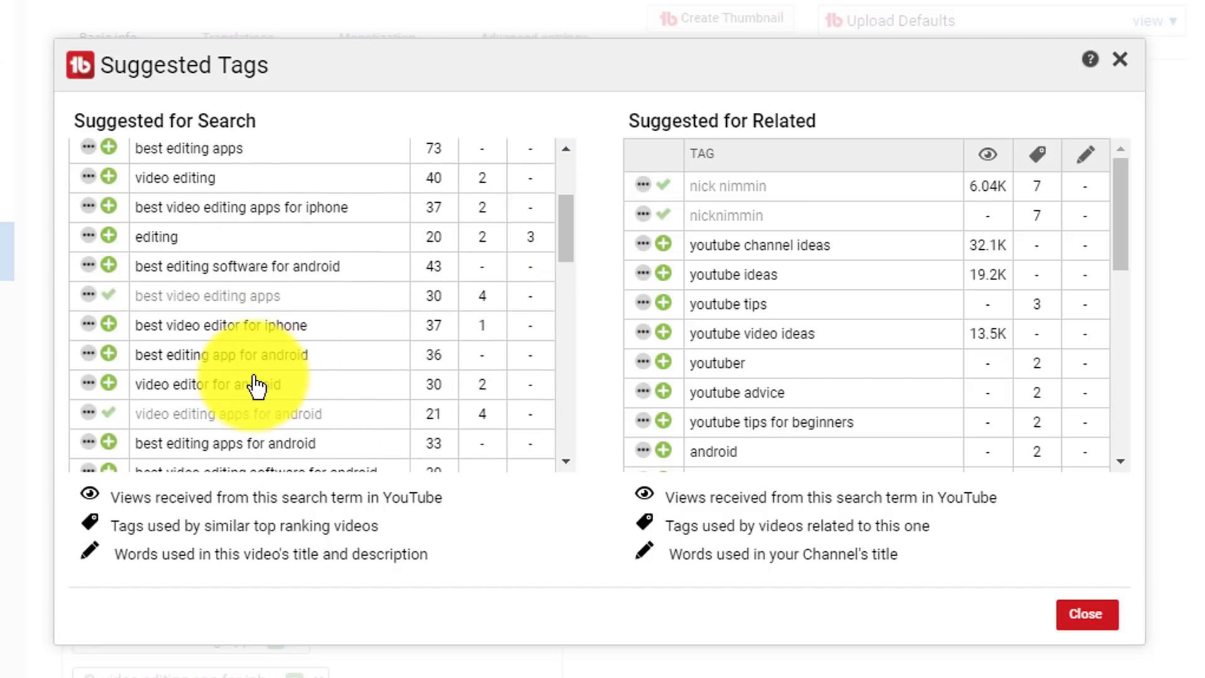
scroll(249, 361, "up", 2)
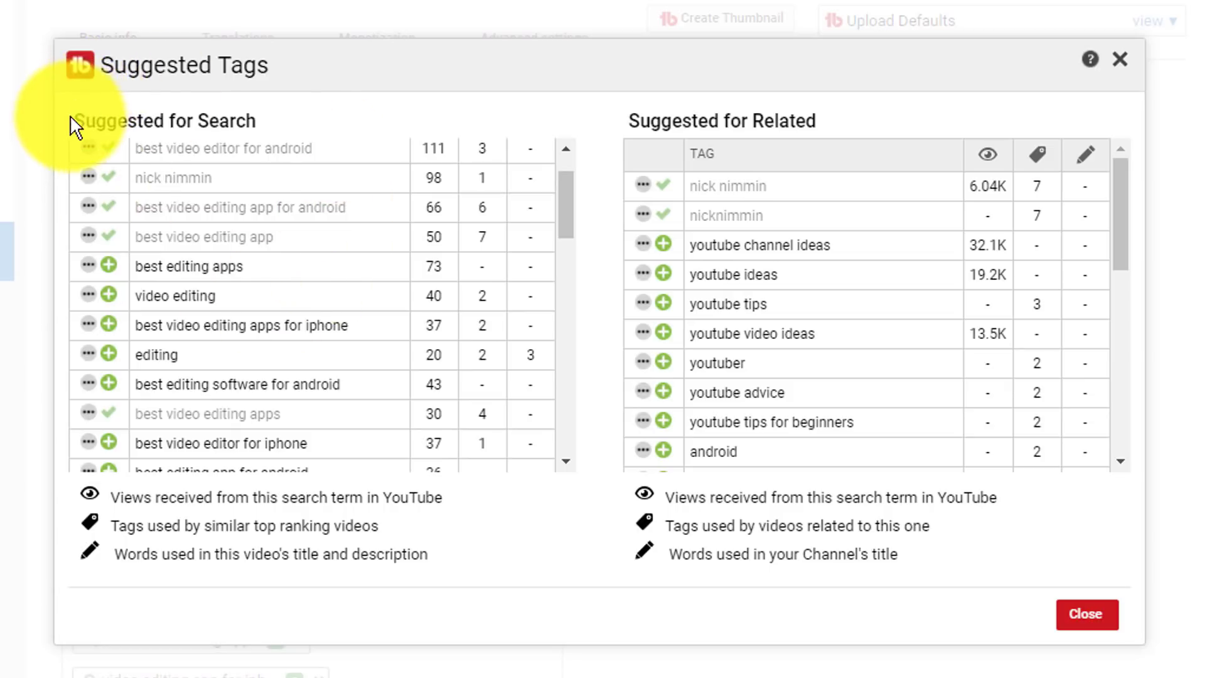
left_click_drag(74, 121, 280, 122)
left_click_drag(562, 199, 563, 171)
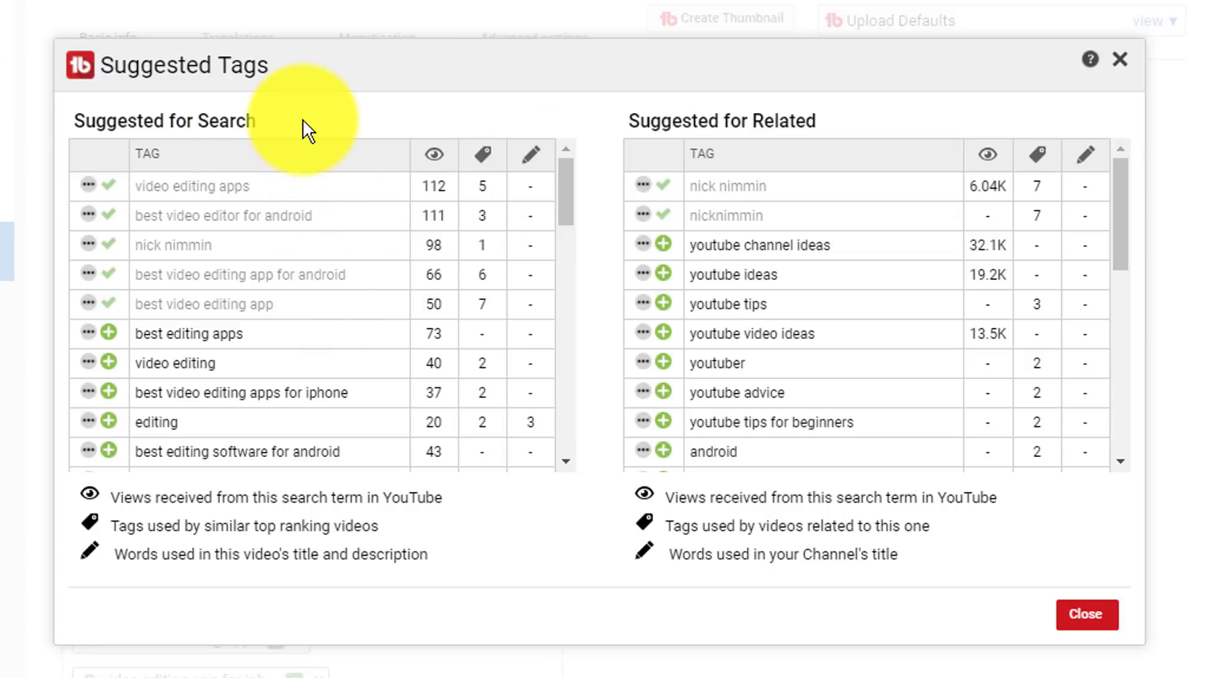
Step: Compare the tags suggested for search with those suggested for related videos, highlighting the related list's heading
left_click_drag(303, 119, 67, 123)
left_click(332, 127)
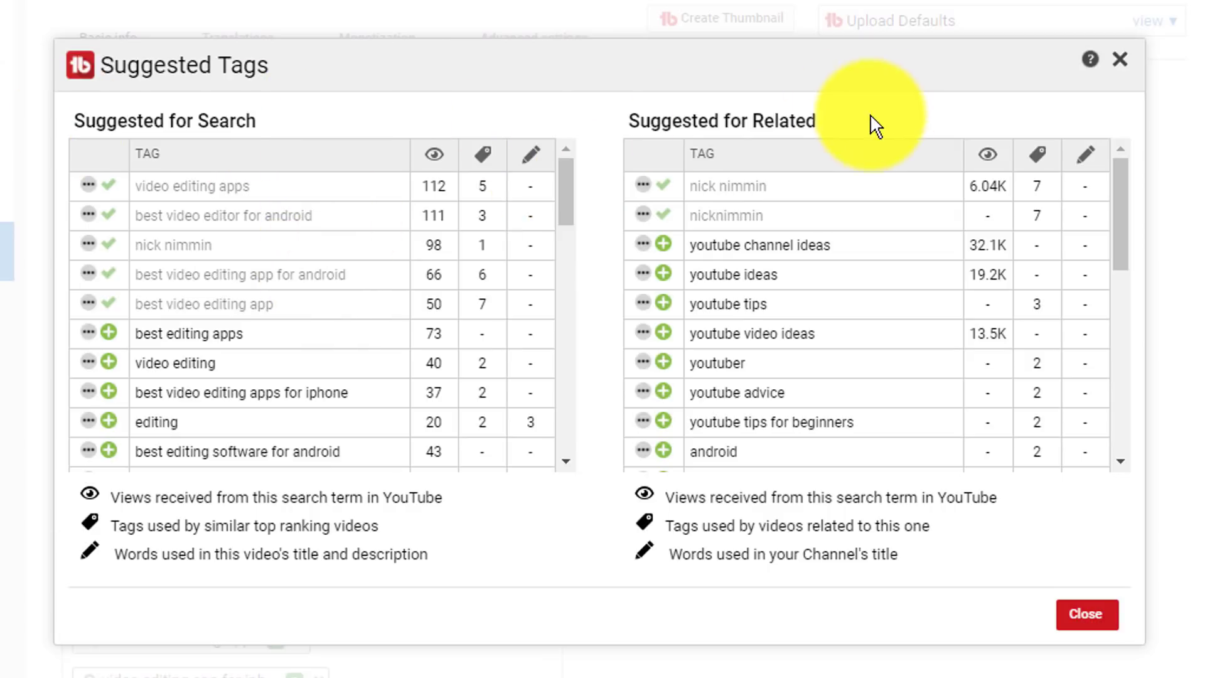
left_click_drag(816, 119, 626, 121)
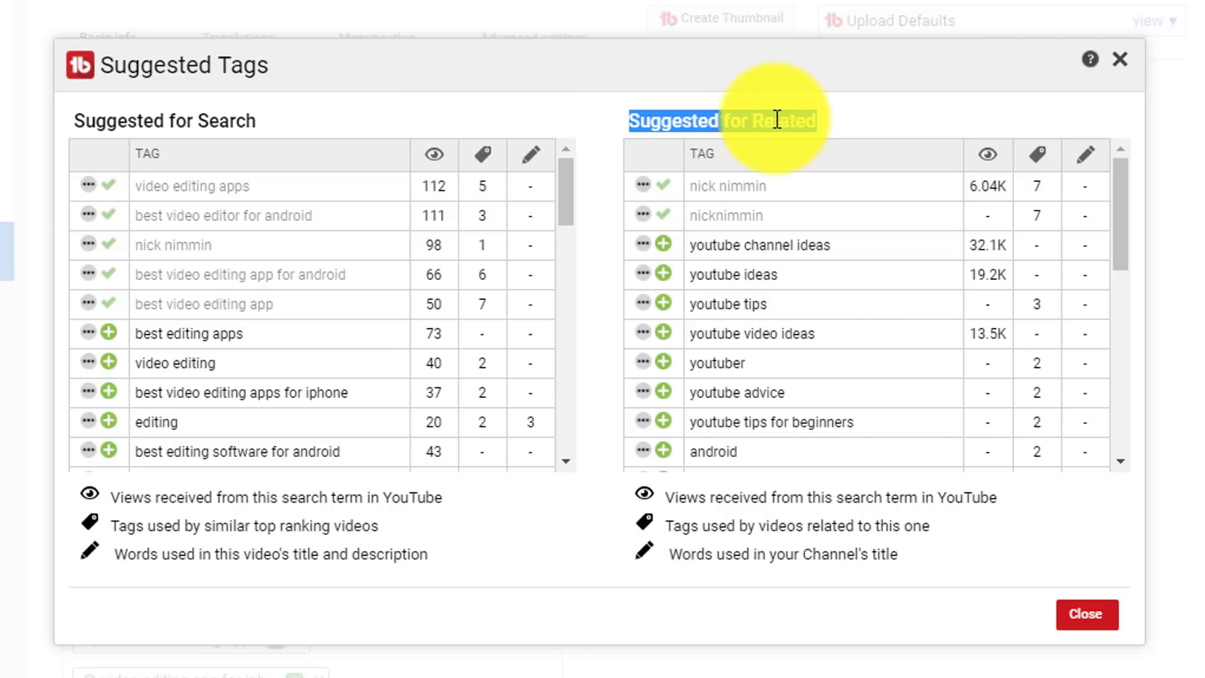
left_click_drag(1125, 186, 1074, 131)
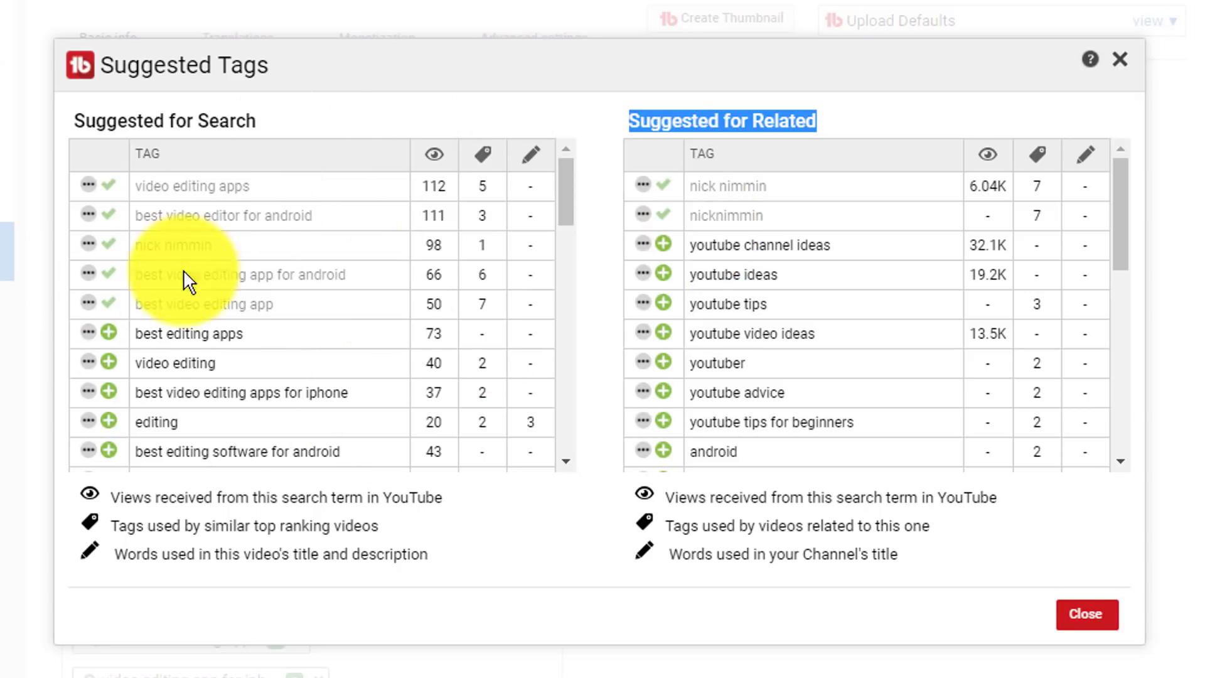
Step: Add "best editing apps" from the tags suggested for search to the video and close the suggestions
scroll(264, 355, "down", 2)
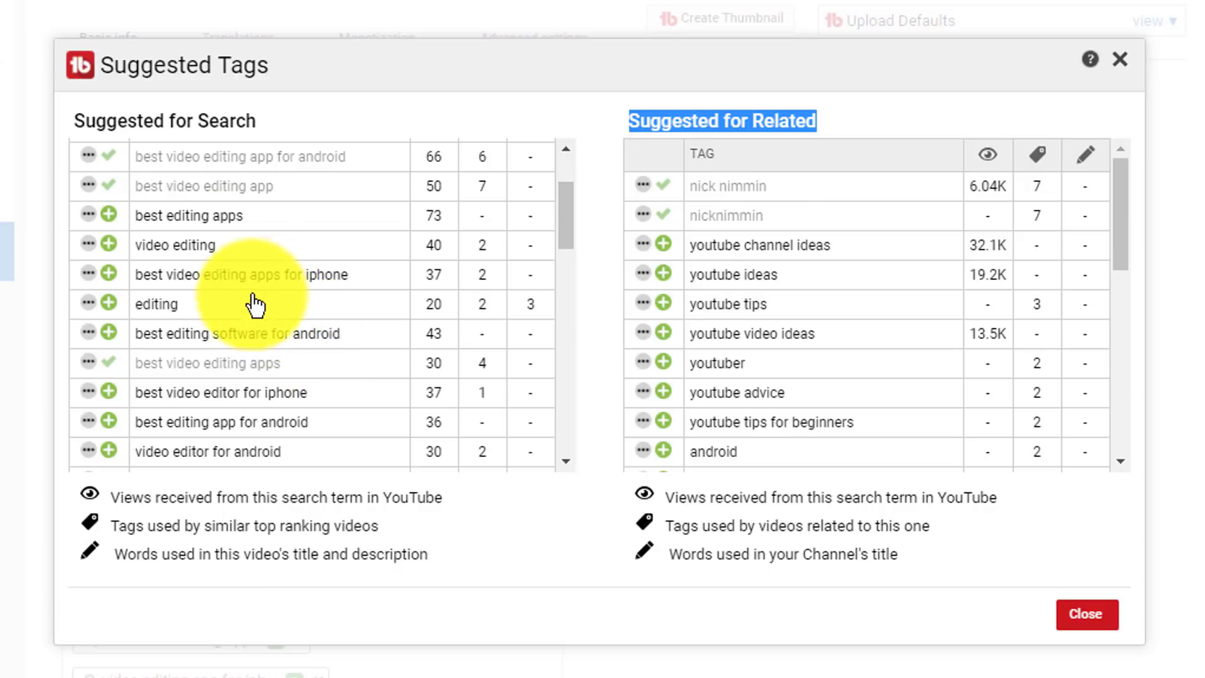
left_click(108, 215)
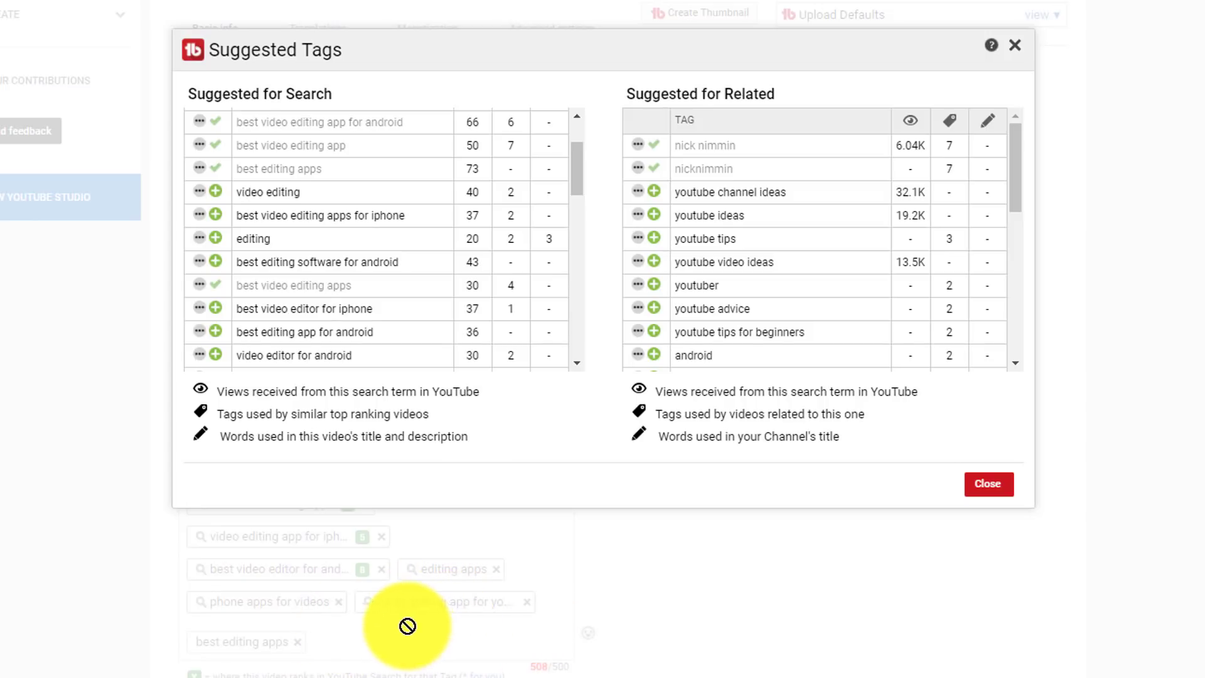
left_click(982, 486)
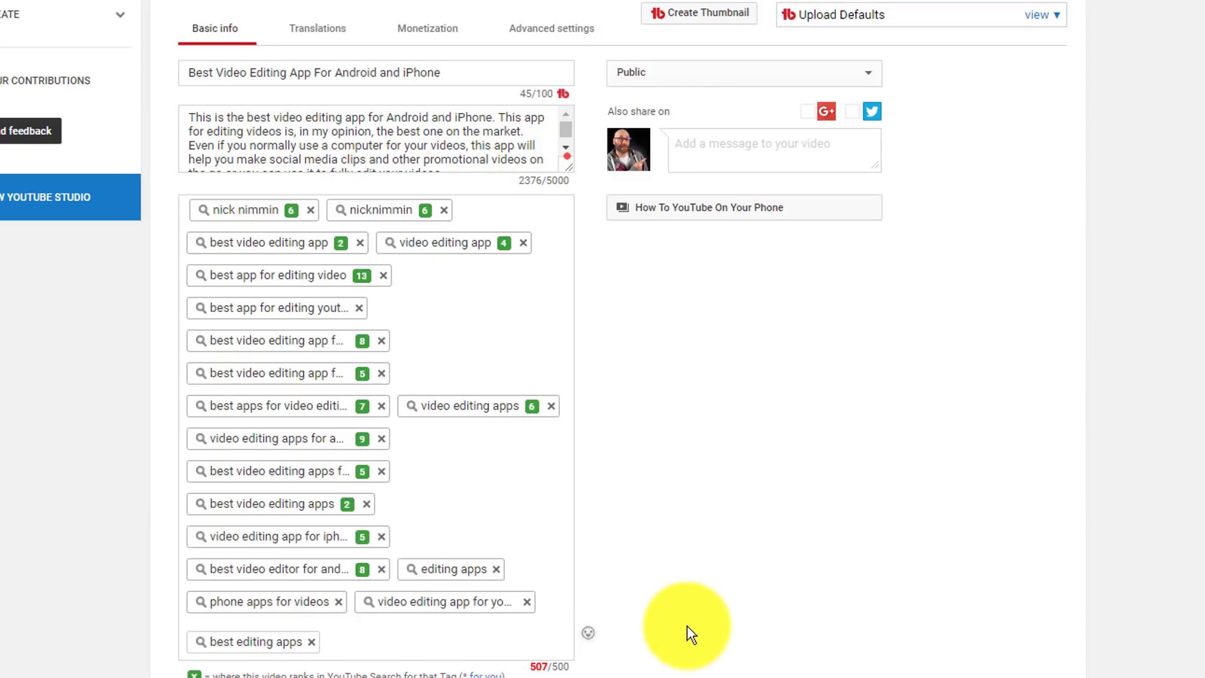
Step: Remove the tags "editing apps" and "phone apps for videos" from the video's tag list
scroll(691, 634, "down", 1)
left_click(496, 475)
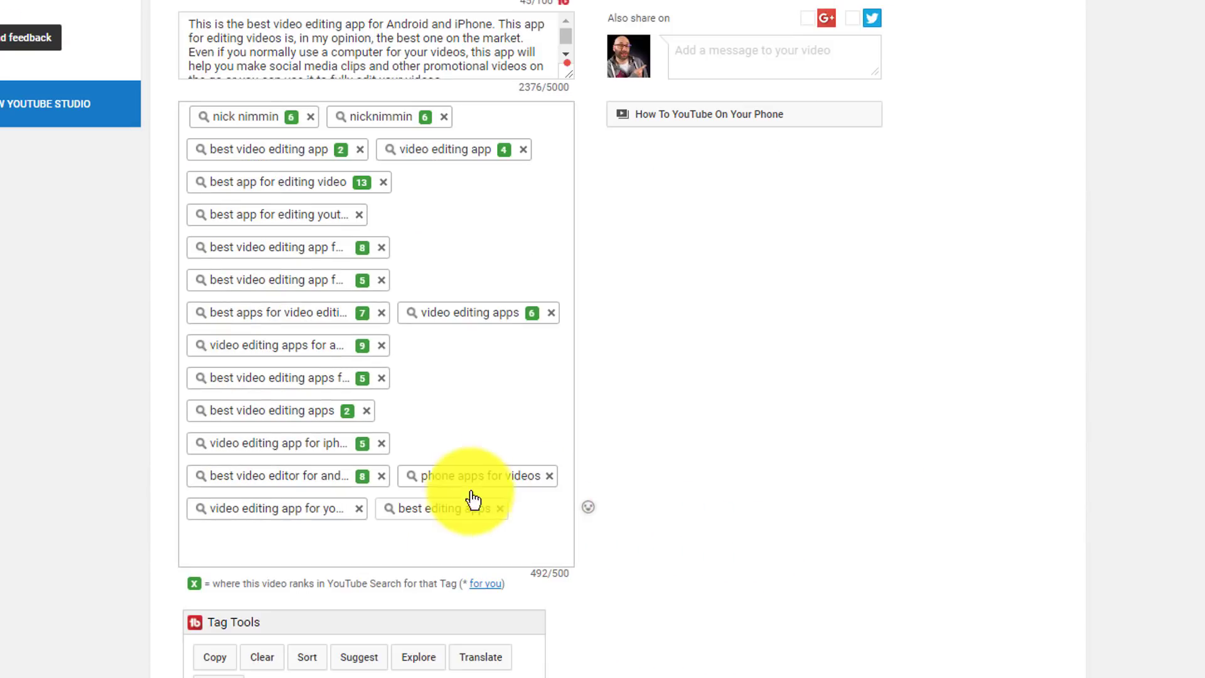
left_click(548, 477)
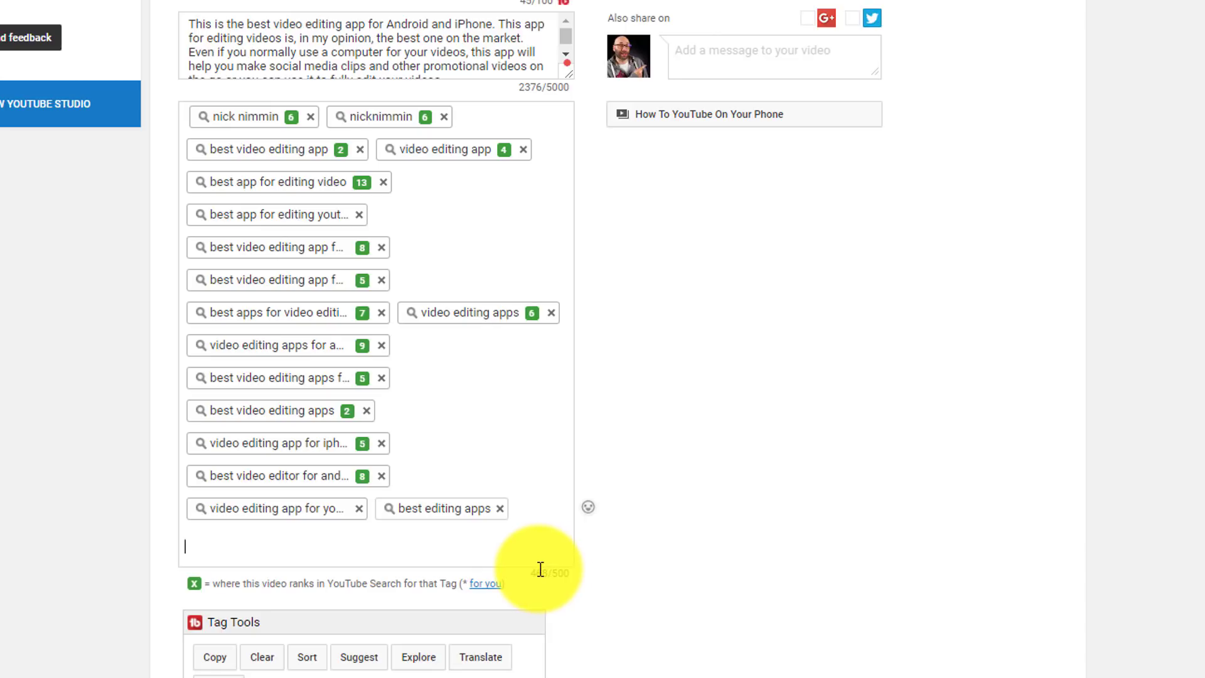
Step: Reopen the suggested tags, add "android" from those suggested for related videos, and return to the tag list
left_click(361, 659)
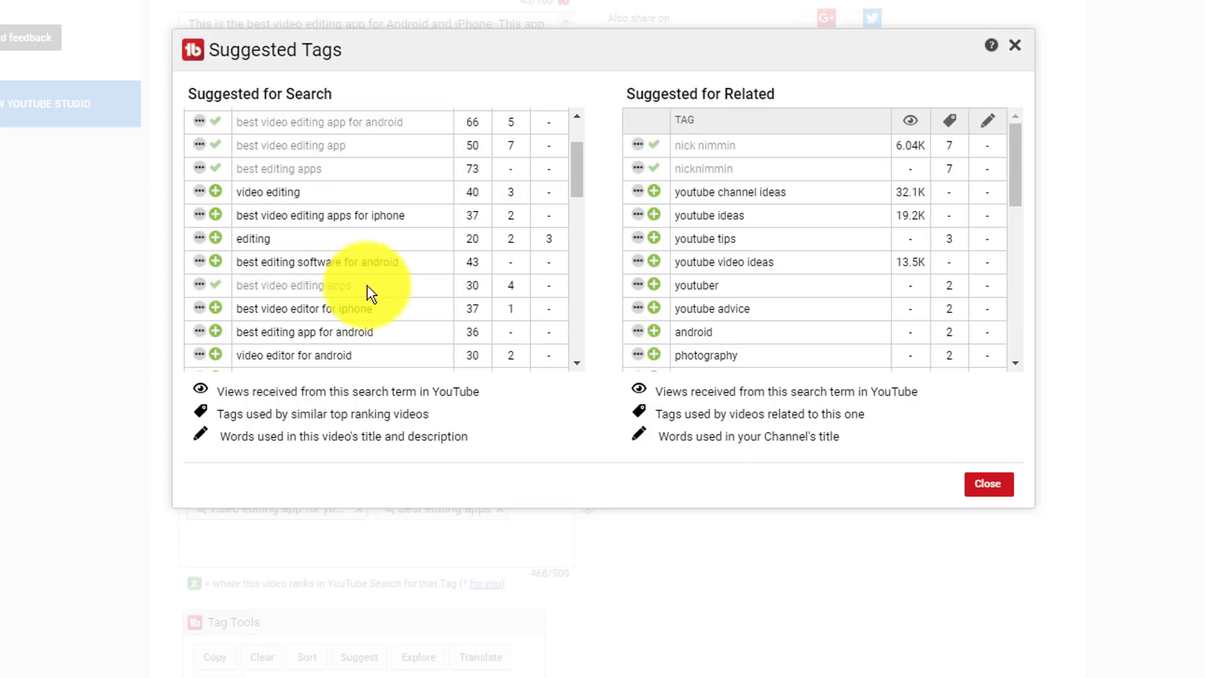
left_click_drag(1011, 161, 1036, 189)
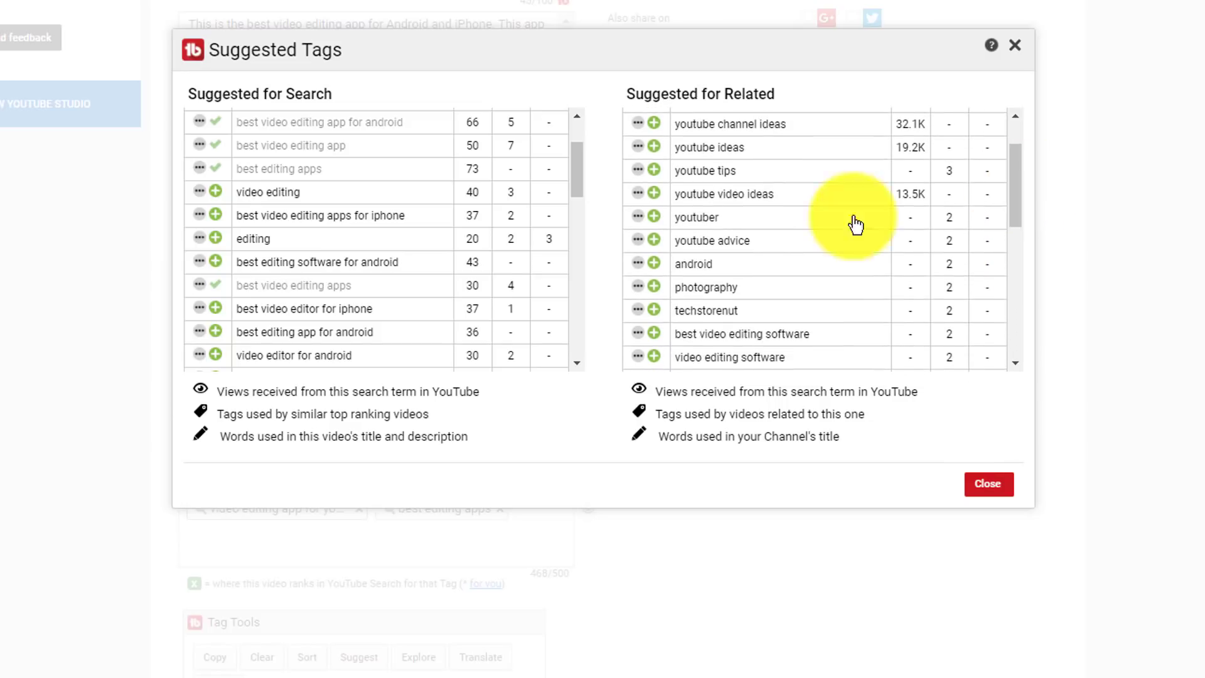
left_click(655, 264)
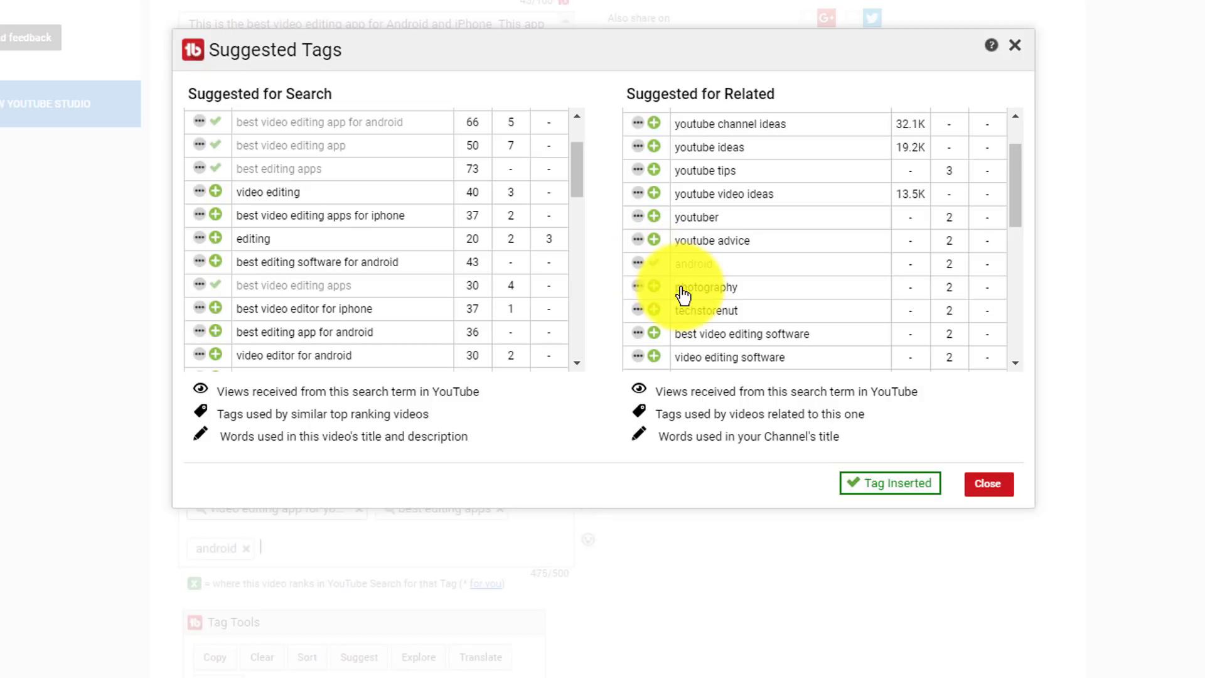
left_click(998, 495)
left_click(547, 562)
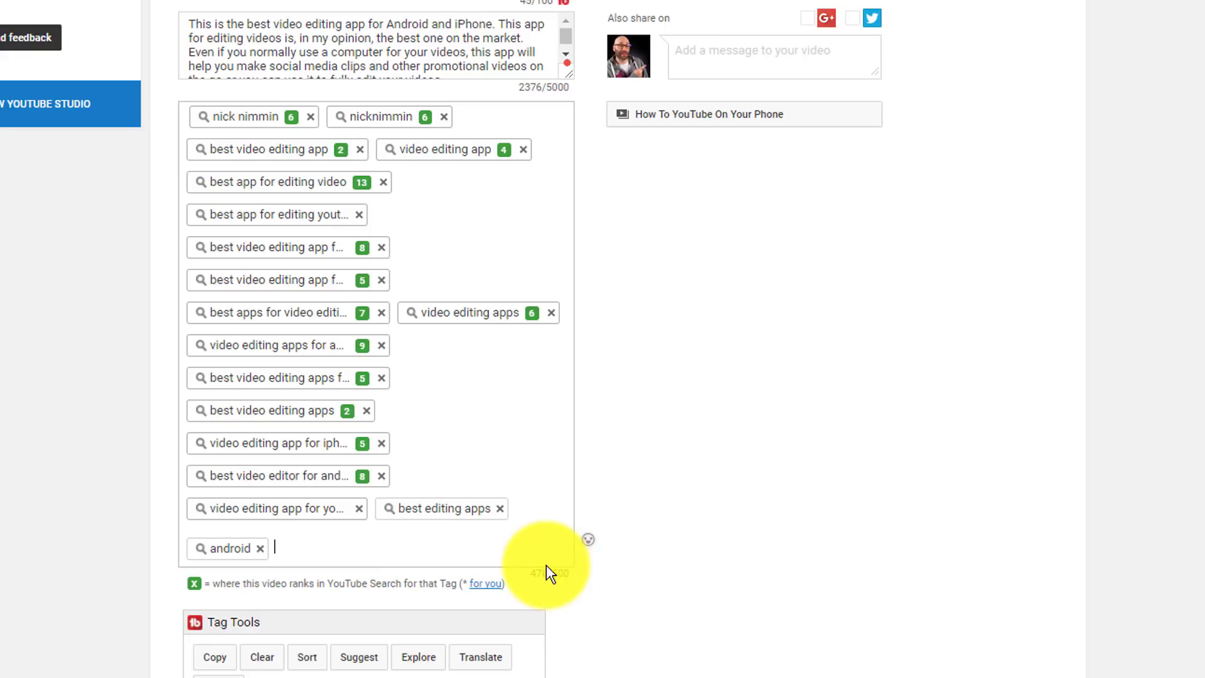
Step: Reopen the suggested tags and check YouTube's auto-suggested searches for "video editing apps" and "best video editor for android"
left_click(352, 659)
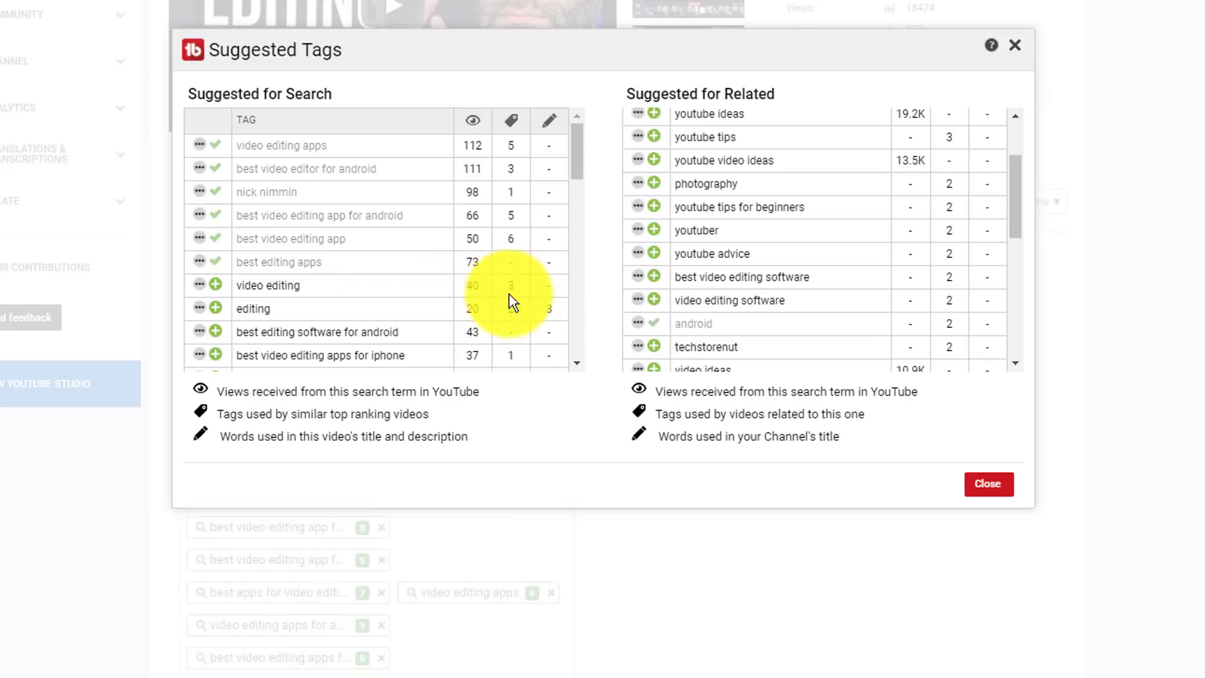
scroll(578, 148, "down", 1)
scroll(578, 140, "up", 1)
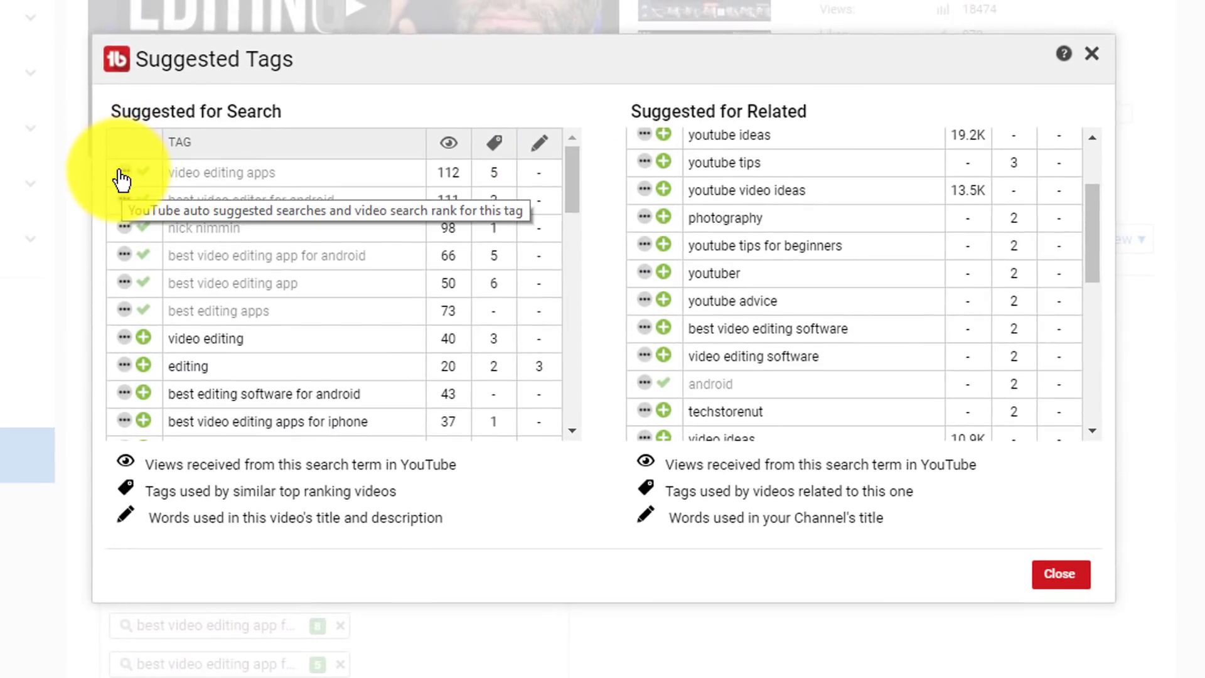
left_click(122, 172)
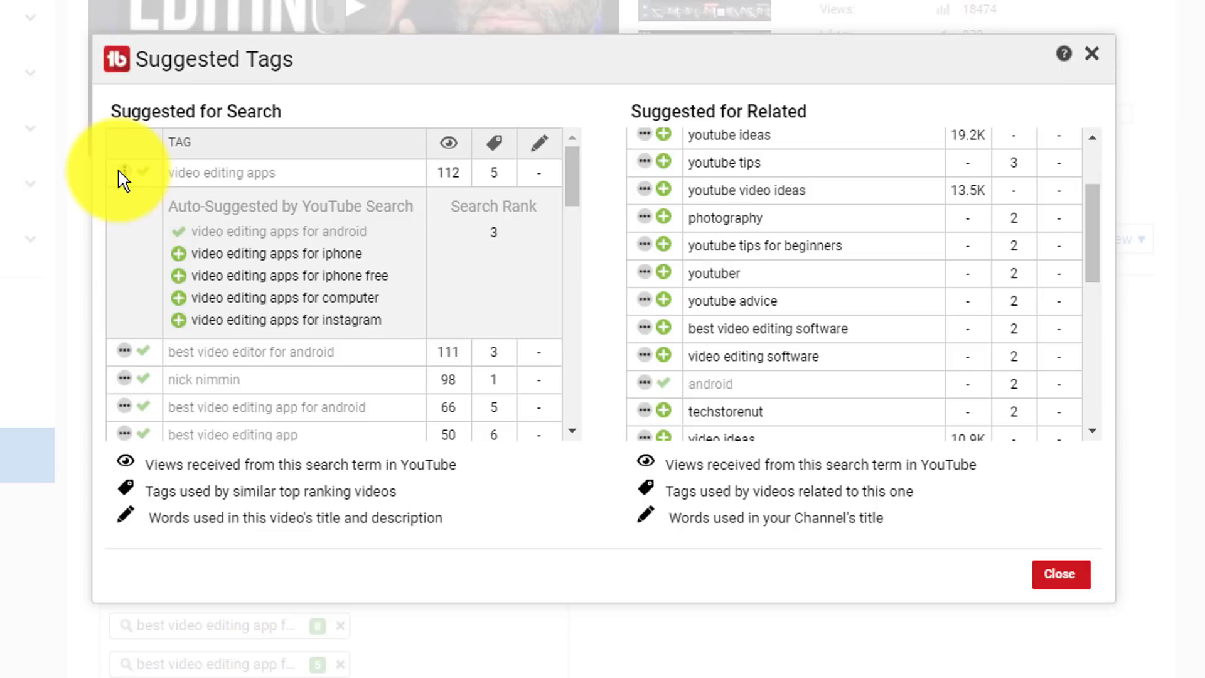
left_click(123, 174)
left_click(125, 199)
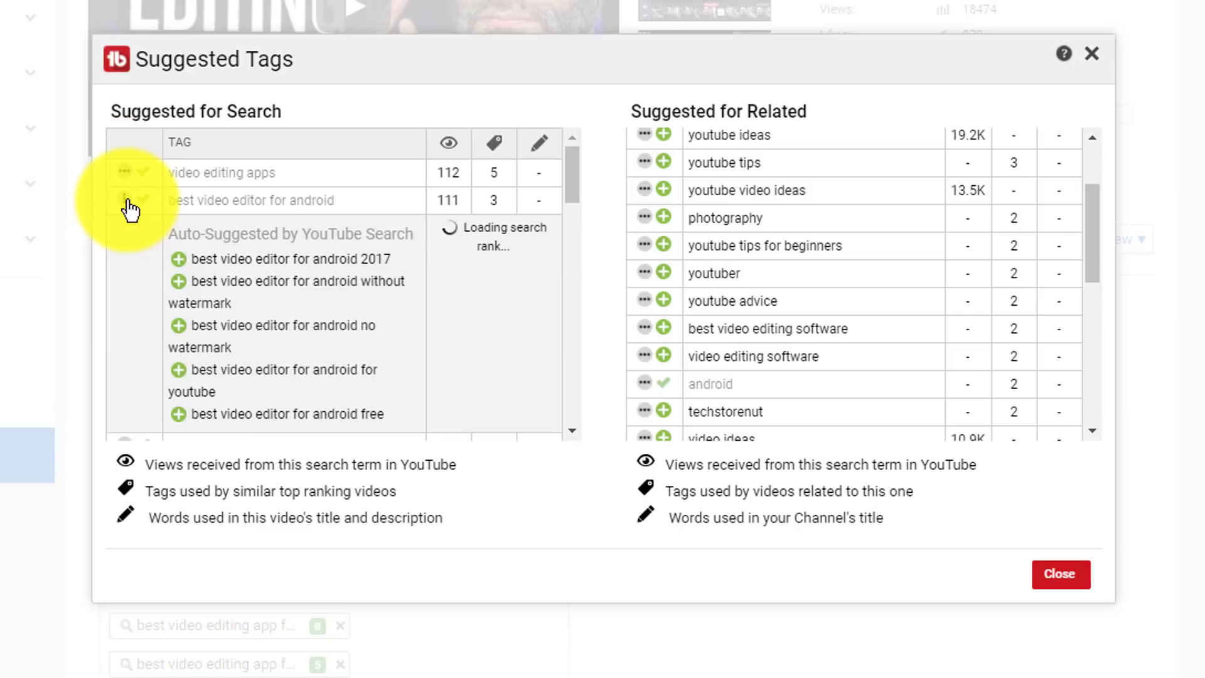
left_click(126, 201)
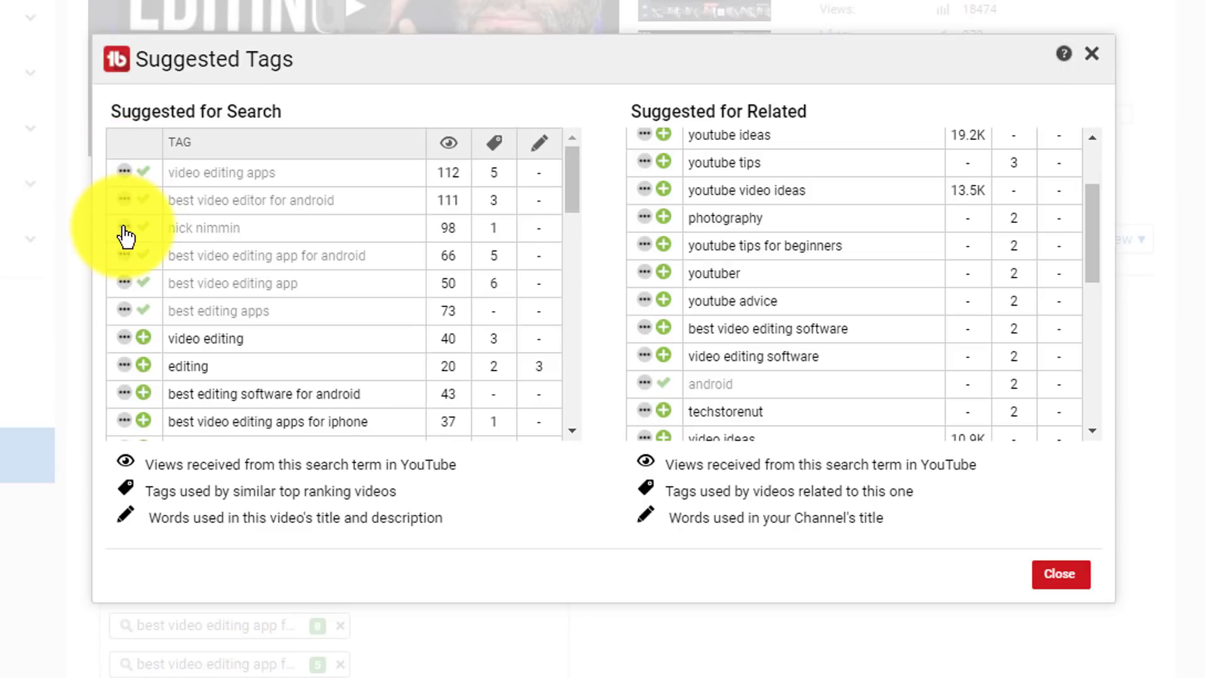
Step: Check the auto-suggested searches for the next three search tags, including "best video editing app for android" and "best video editing app"
left_click(125, 228)
left_click(126, 234)
left_click(125, 258)
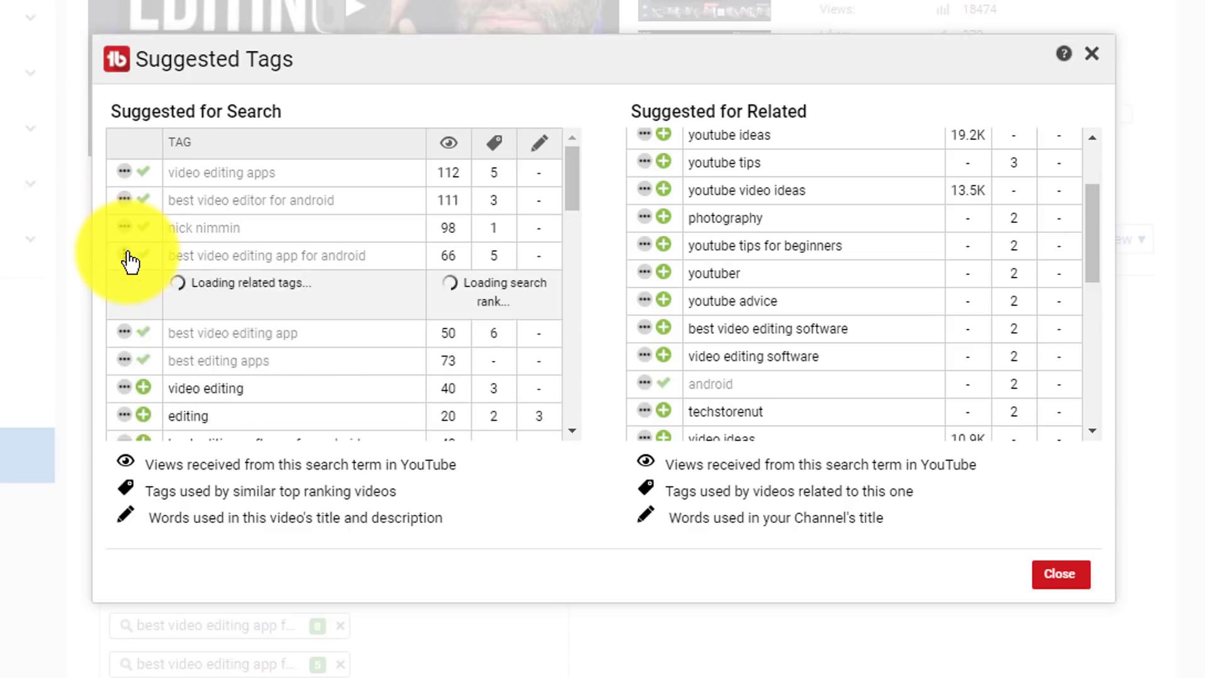
left_click(125, 257)
scroll(191, 267, "down", 5)
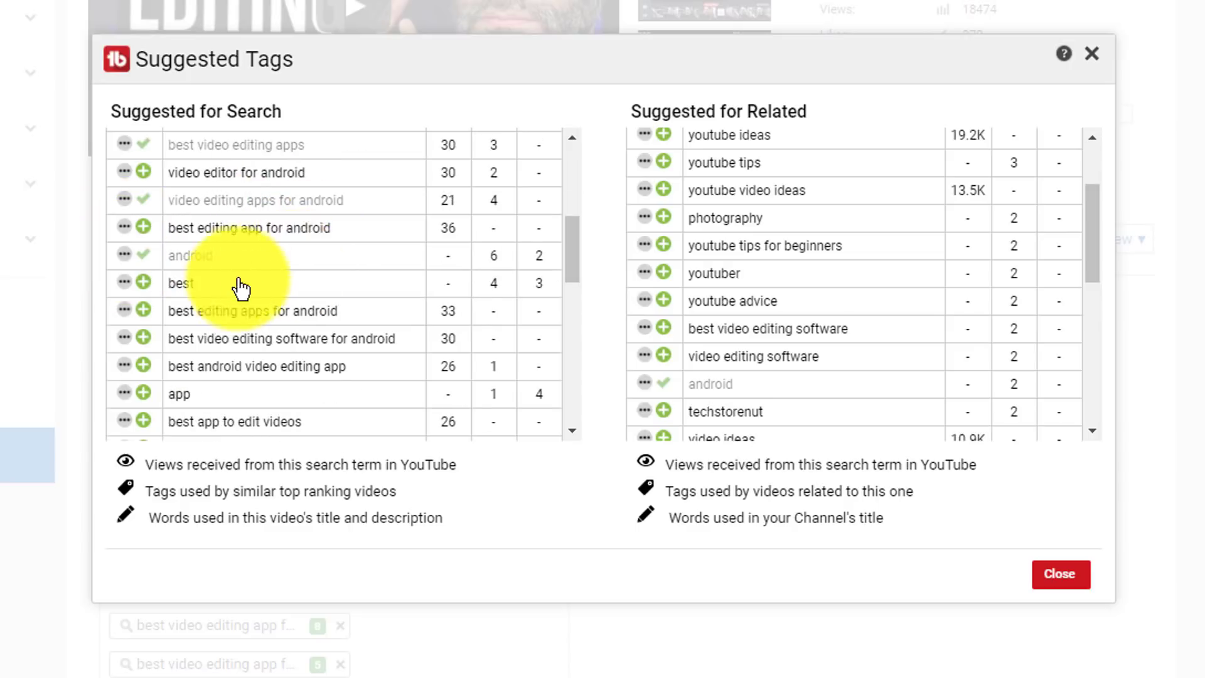
scroll(188, 286, "up", 5)
left_click(123, 286)
scroll(283, 301, "down", 2)
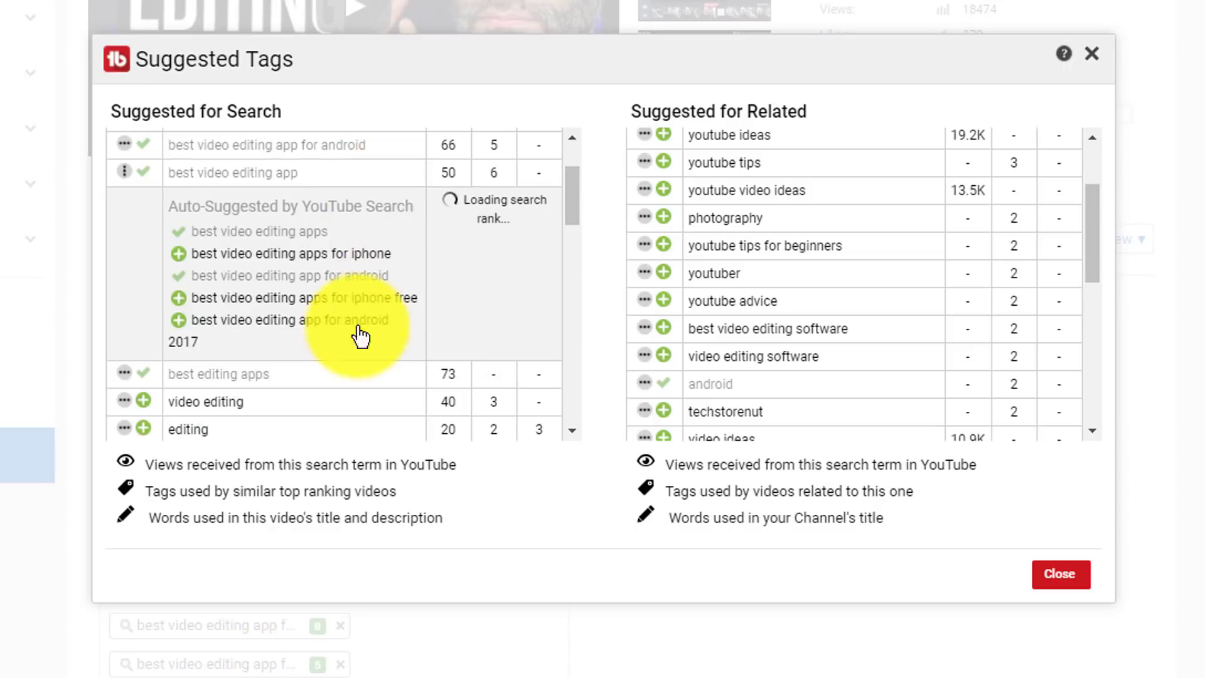
left_click(124, 173)
Step: Look through the tags suggested for search down to the end of the list and return to its start
scroll(521, 314, "down", 10)
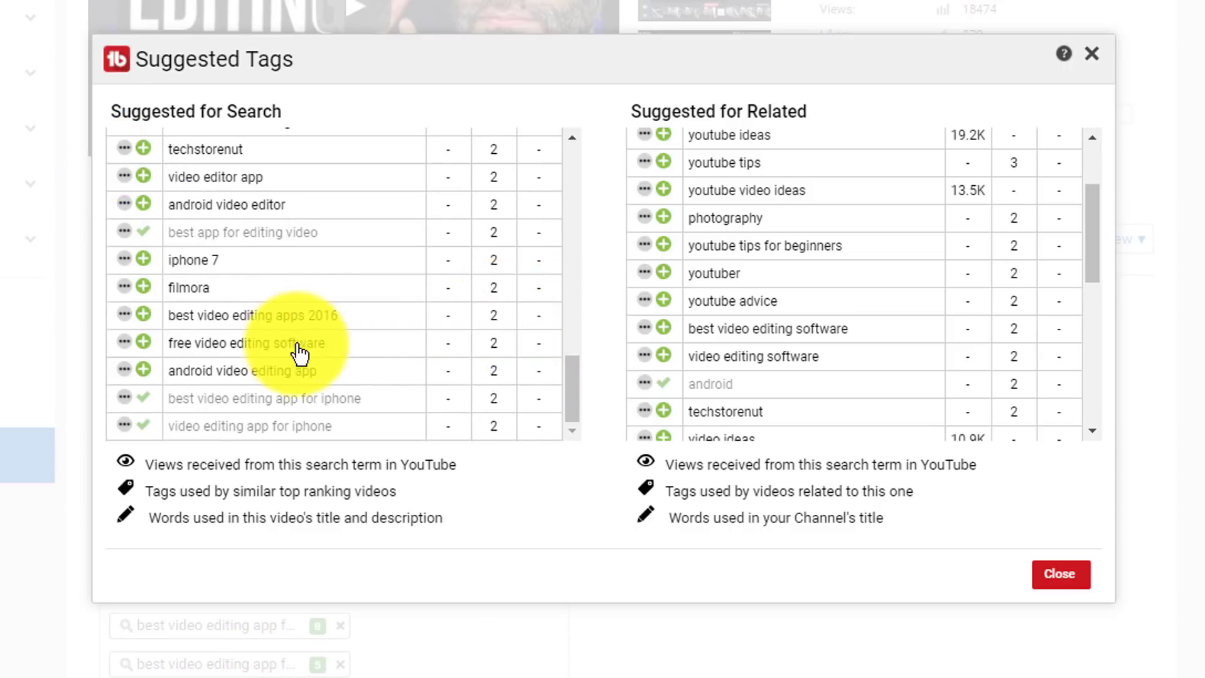
scroll(296, 341, "down", 3)
scroll(351, 257, "up", 10)
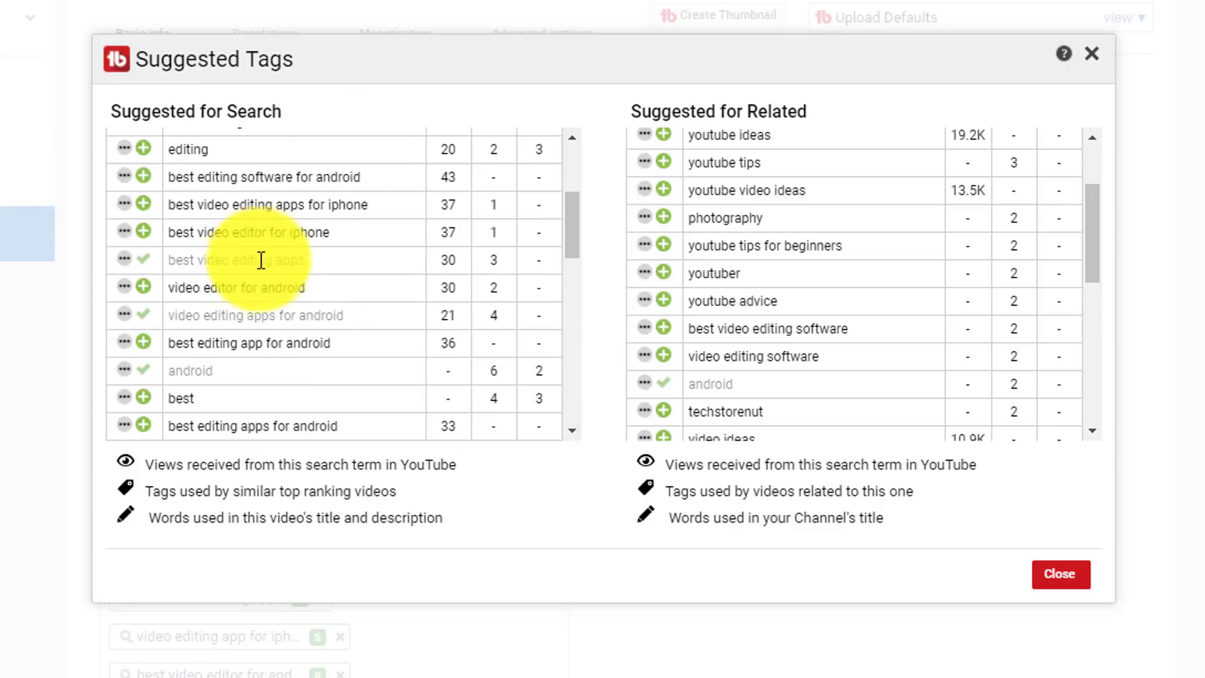
mouse_move(570, 174)
left_mouse_down()
mouse_move(573, 188)
mouse_move(581, 161)
left_mouse_up()
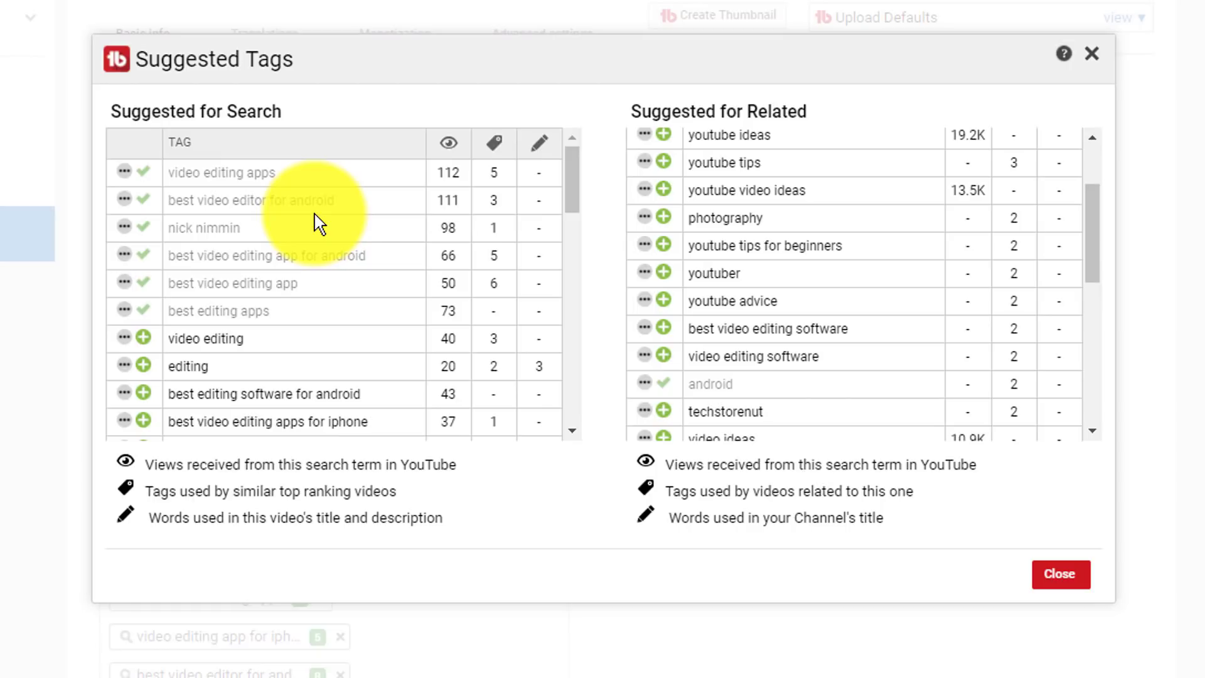
left_click_drag(570, 182, 571, 183)
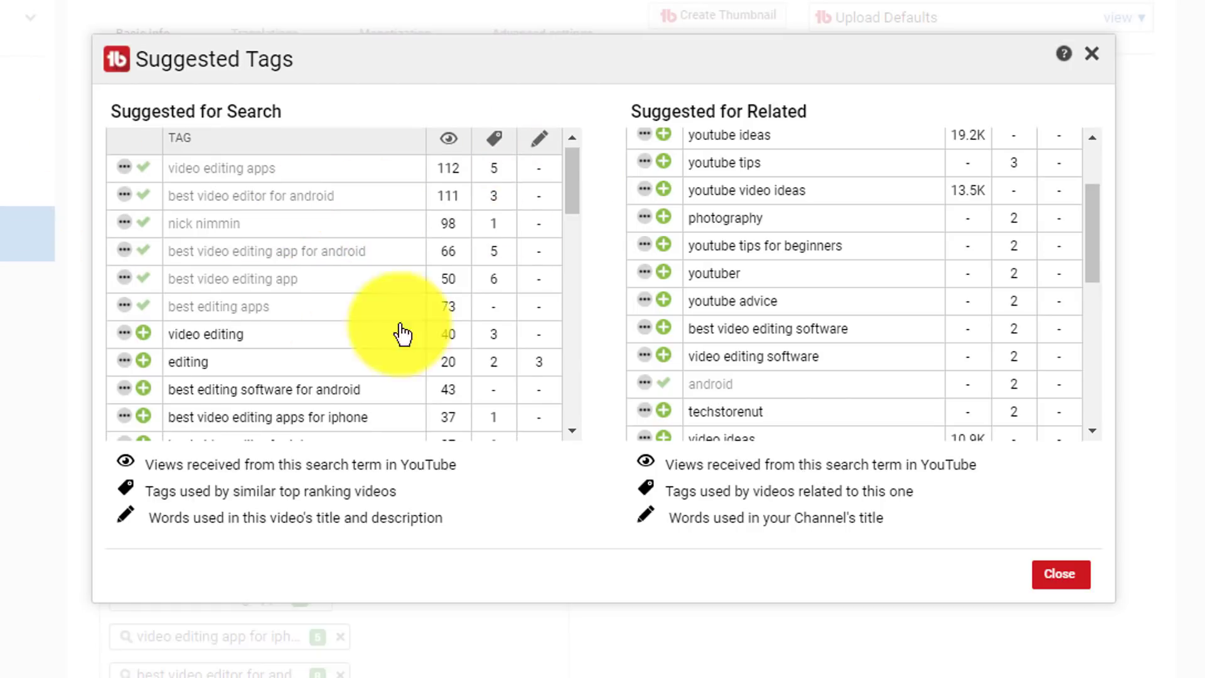
scroll(573, 182, "up", 1)
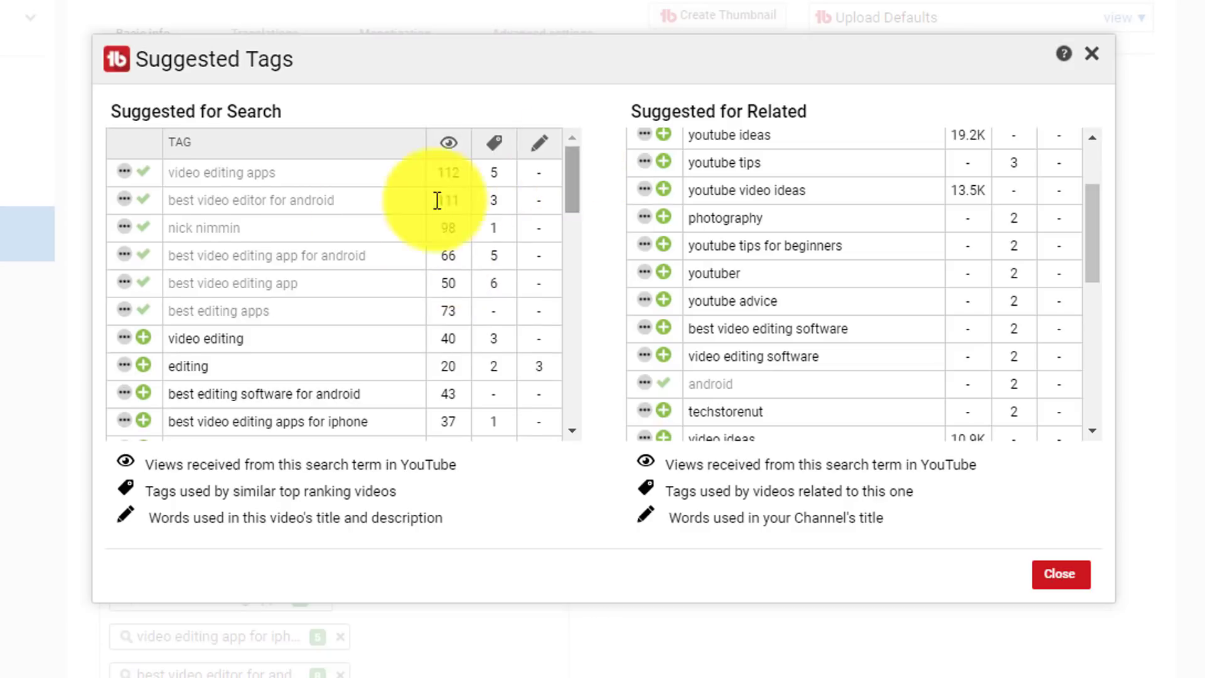
left_click_drag(576, 161, 228, 167)
scroll(210, 237, "up", 3)
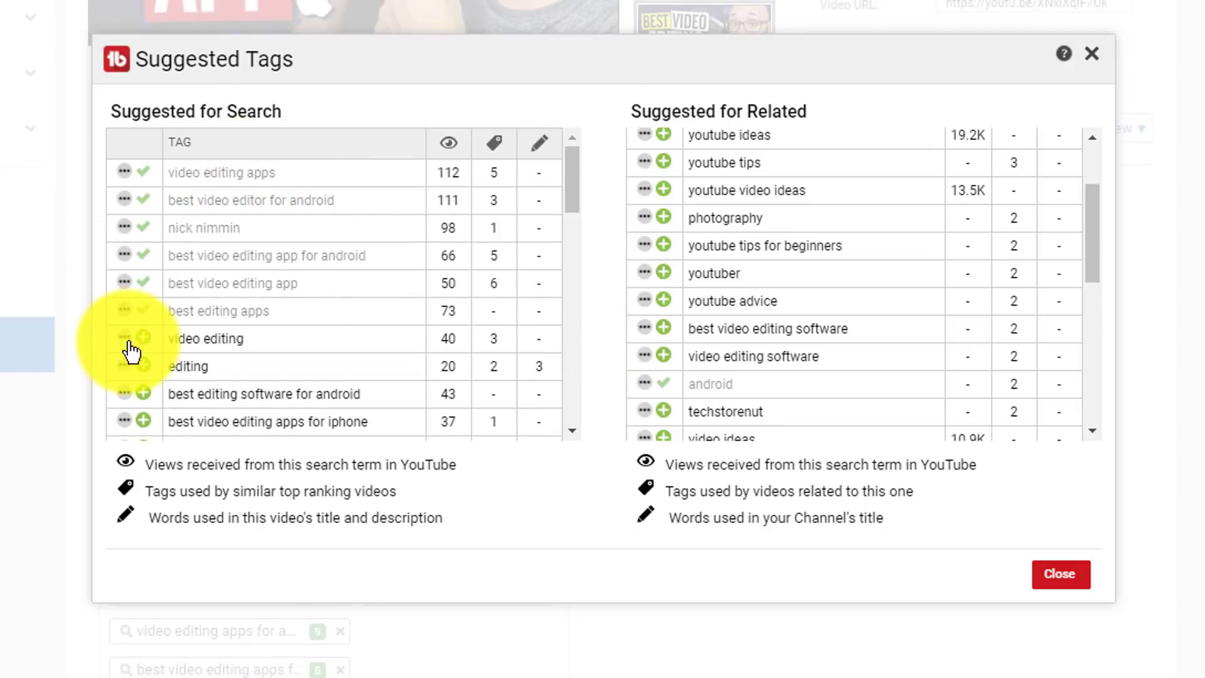
Step: Check the auto-suggested searches for "best editing apps" and "video editing"
left_click(128, 309)
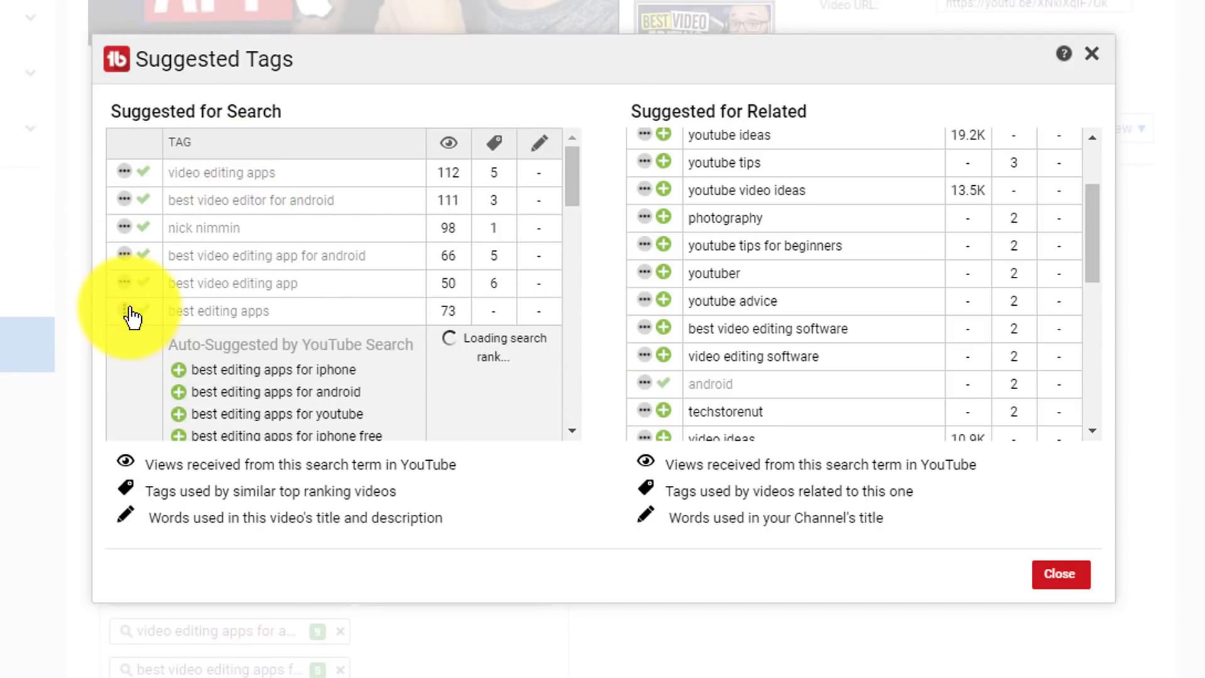
left_click(128, 309)
left_click(125, 338)
scroll(128, 346, "down", 2)
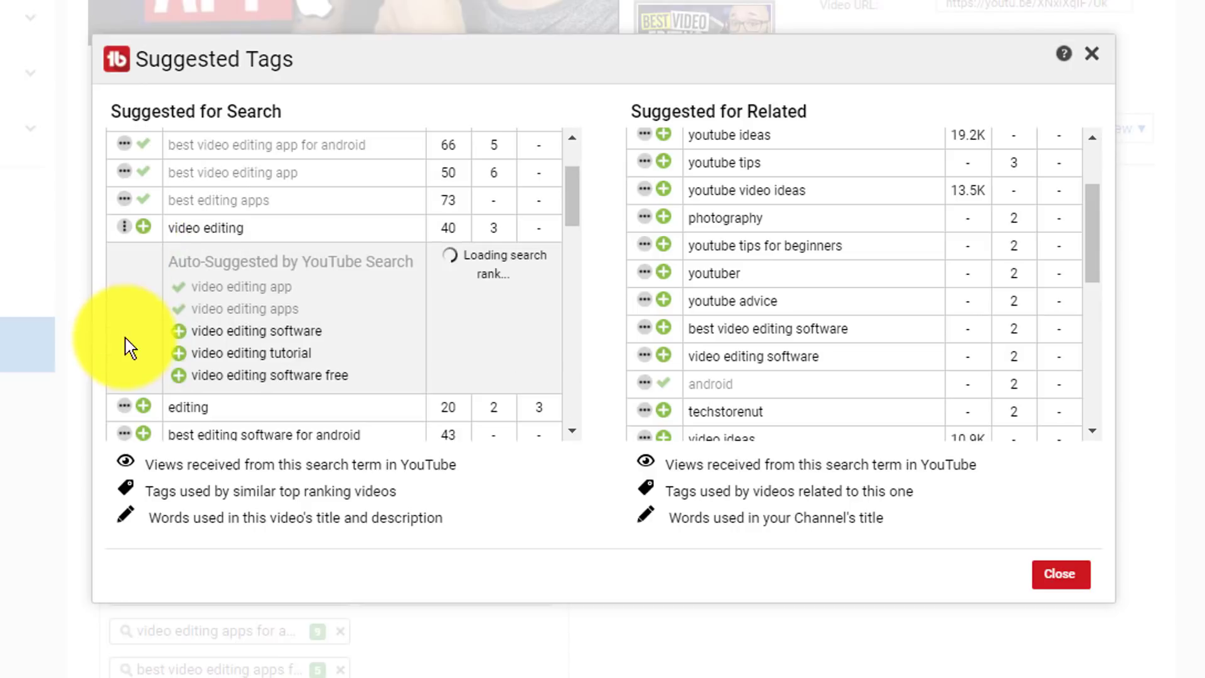
left_click(125, 227)
Step: Examine the remaining tags suggested for search, comparing their views and their use by similar top-ranking videos
scroll(573, 207, "down", 3)
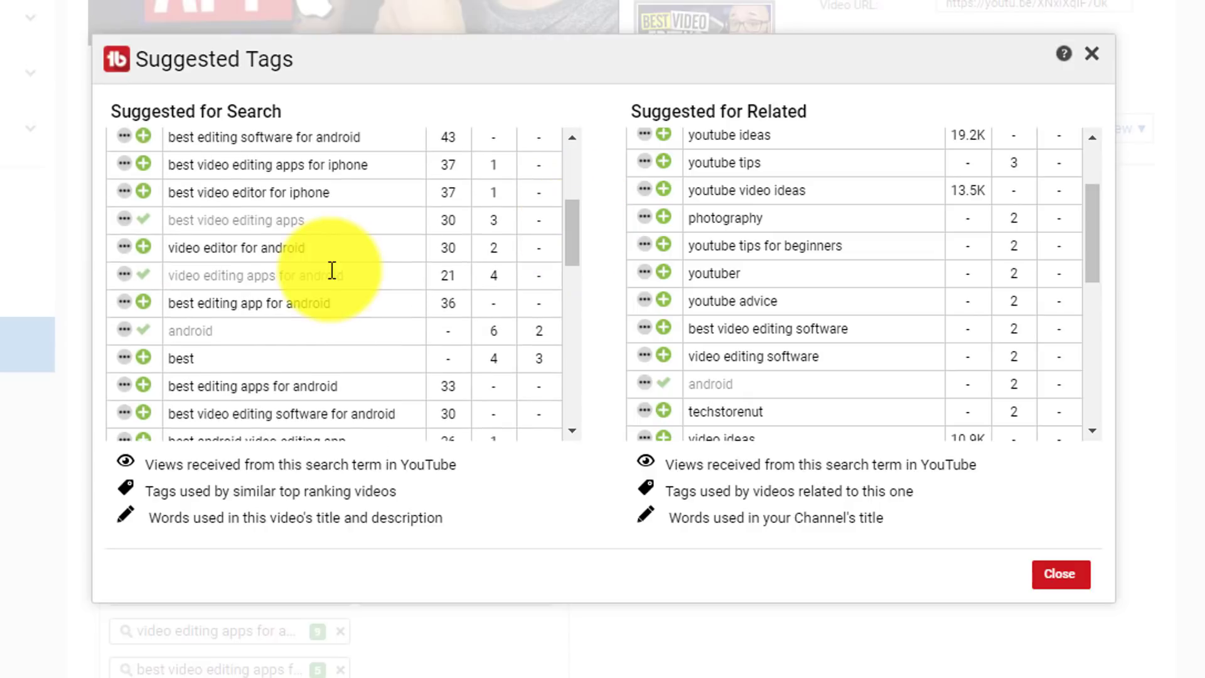
left_click_drag(571, 242, 575, 156)
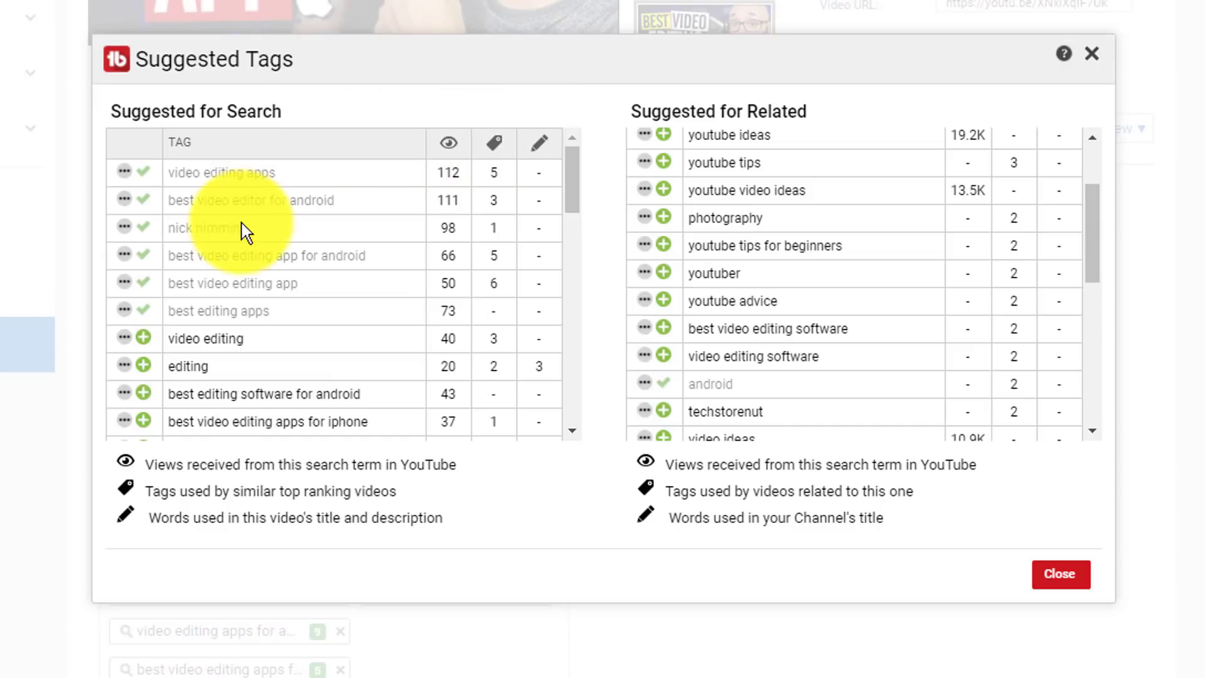
scroll(402, 267, "down", 2)
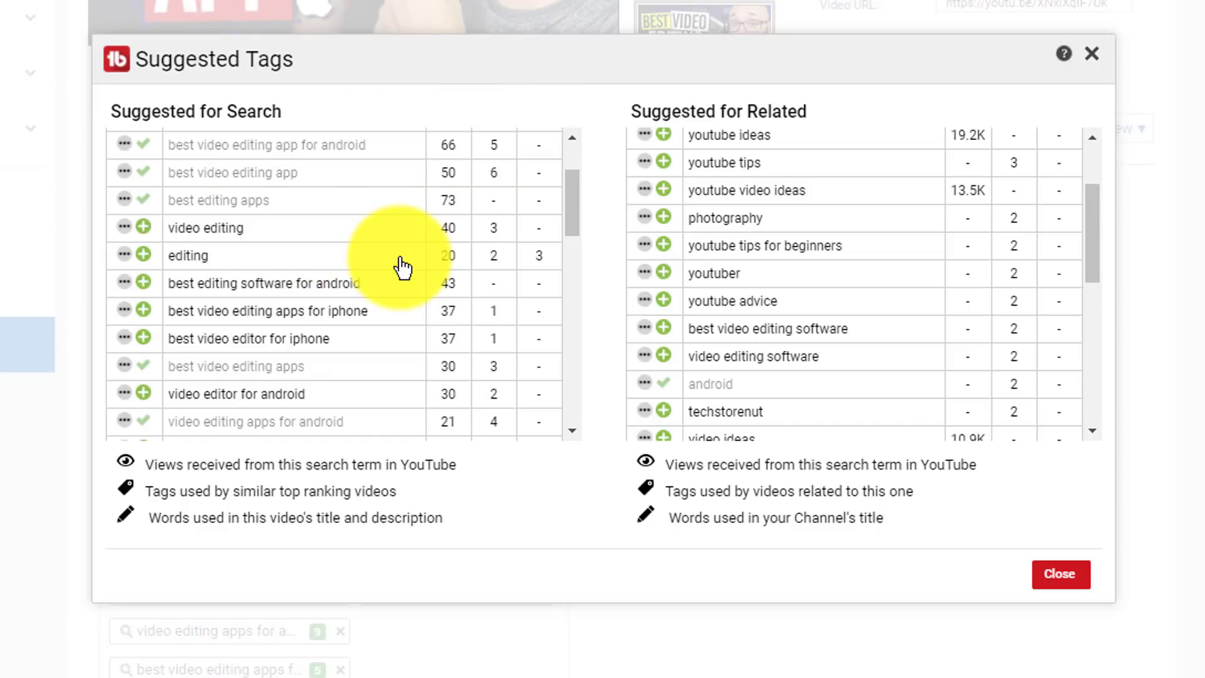
left_click_drag(574, 189, 576, 252)
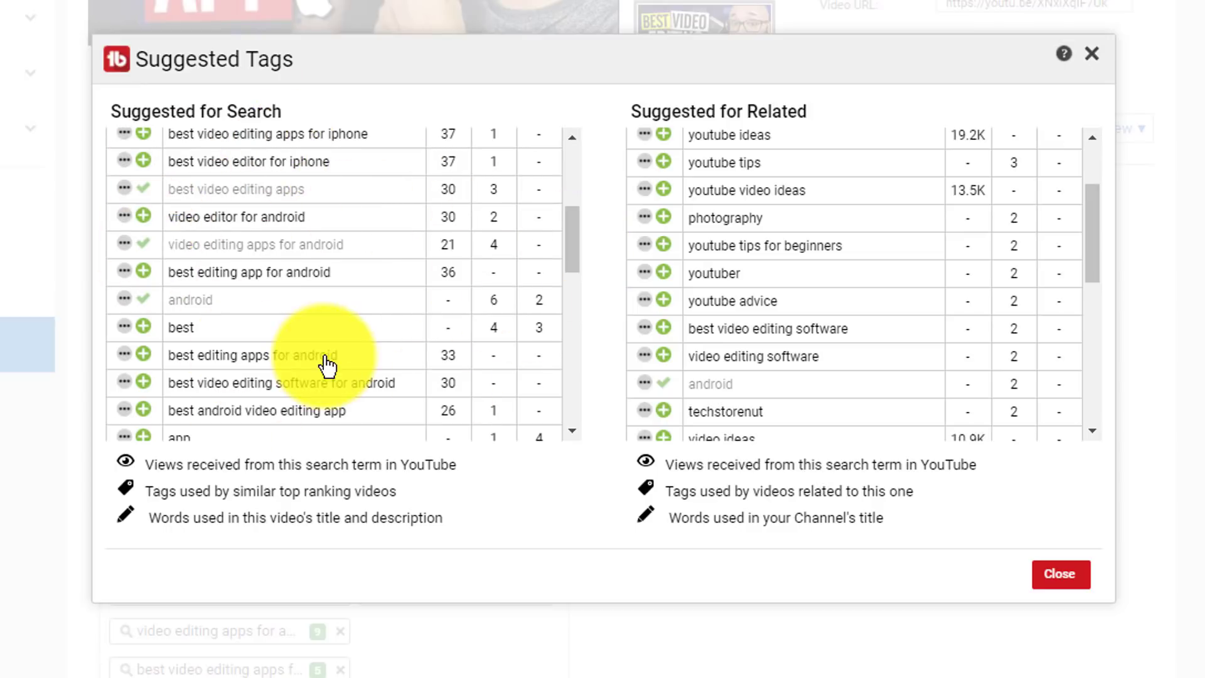
scroll(333, 352, "down", 2)
scroll(342, 324, "down", 4)
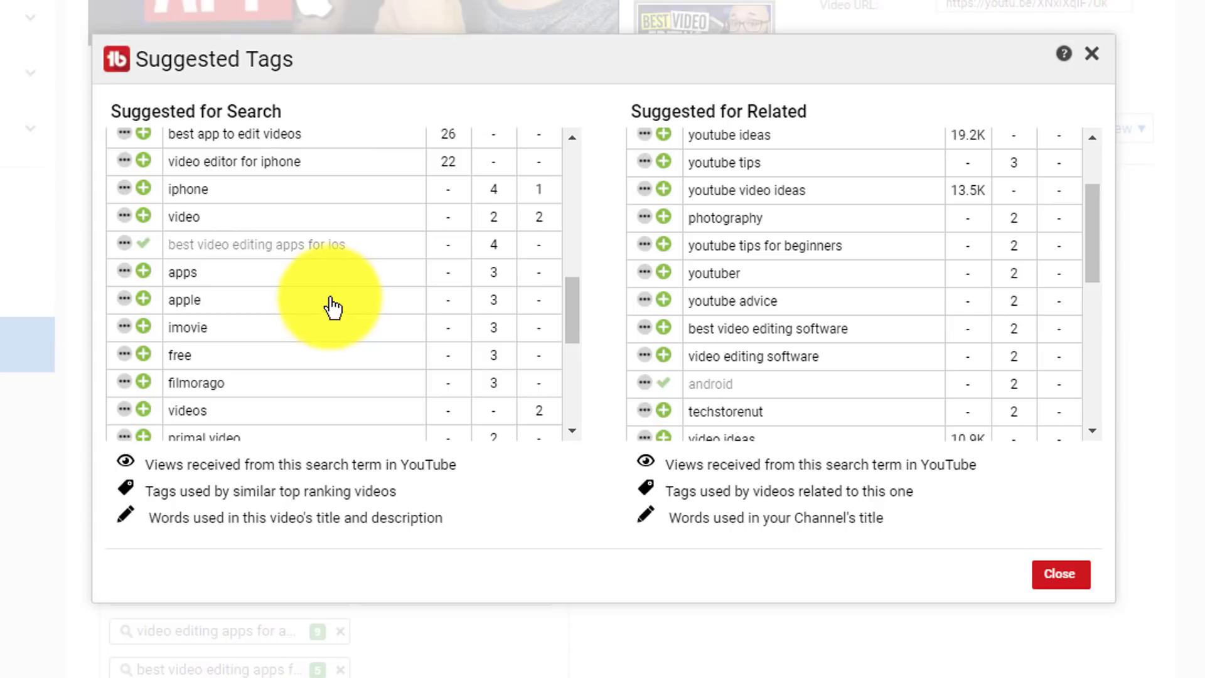
scroll(336, 302, "up", 10)
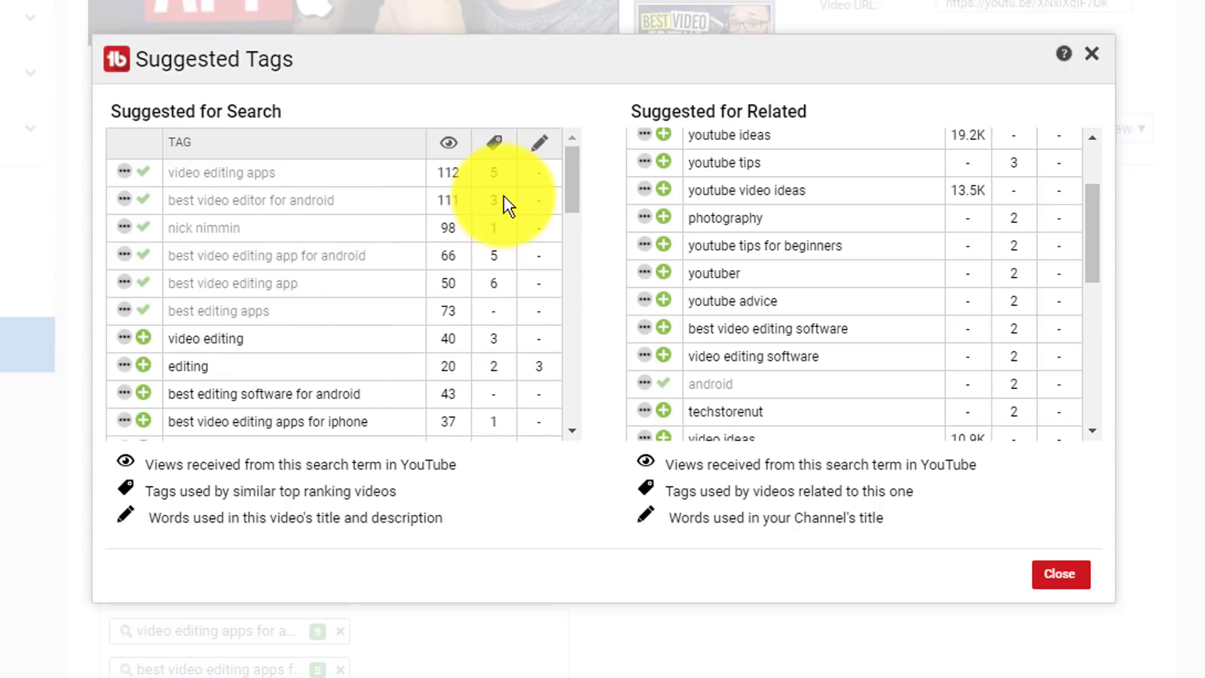
left_click_drag(570, 182, 573, 251)
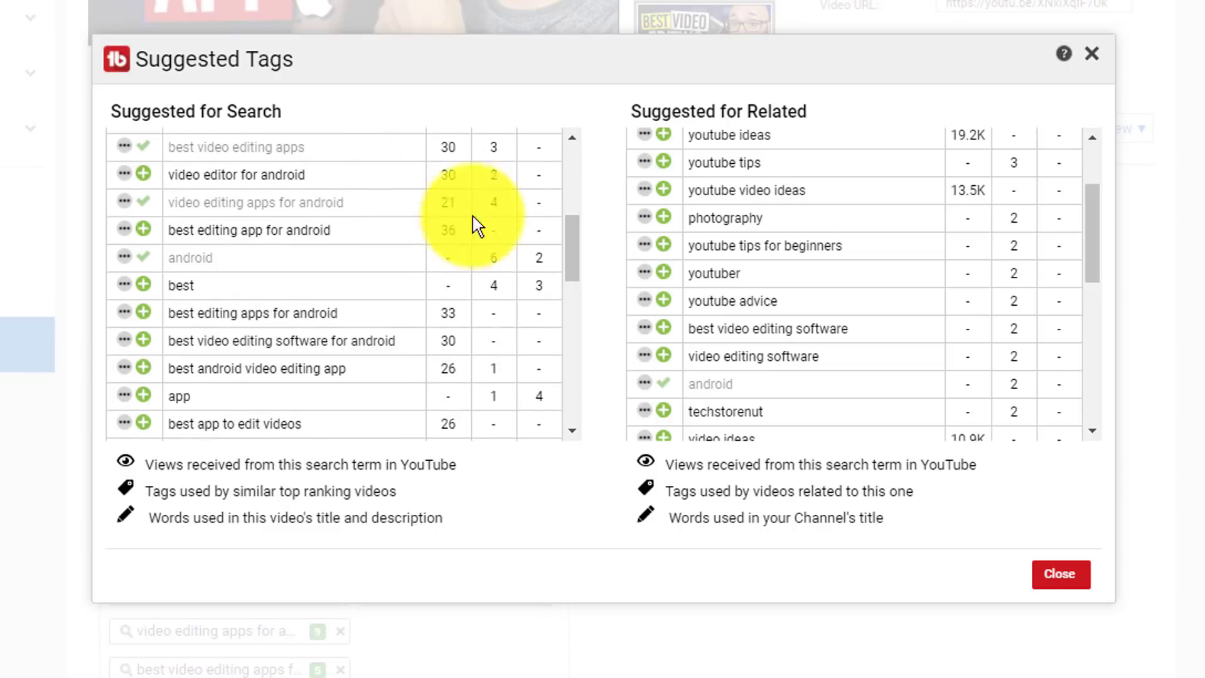
Step: Close the suggested tags, save the changes to the video, and review its updated tag list
left_click(1071, 576)
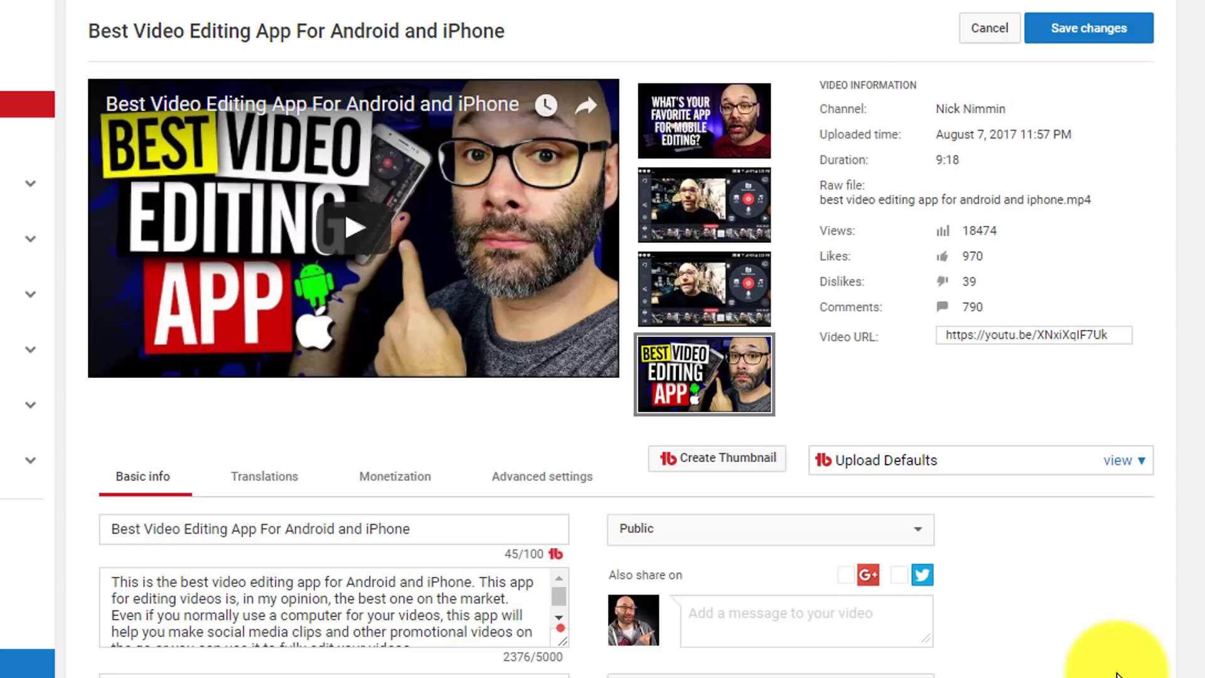
left_click(1076, 23)
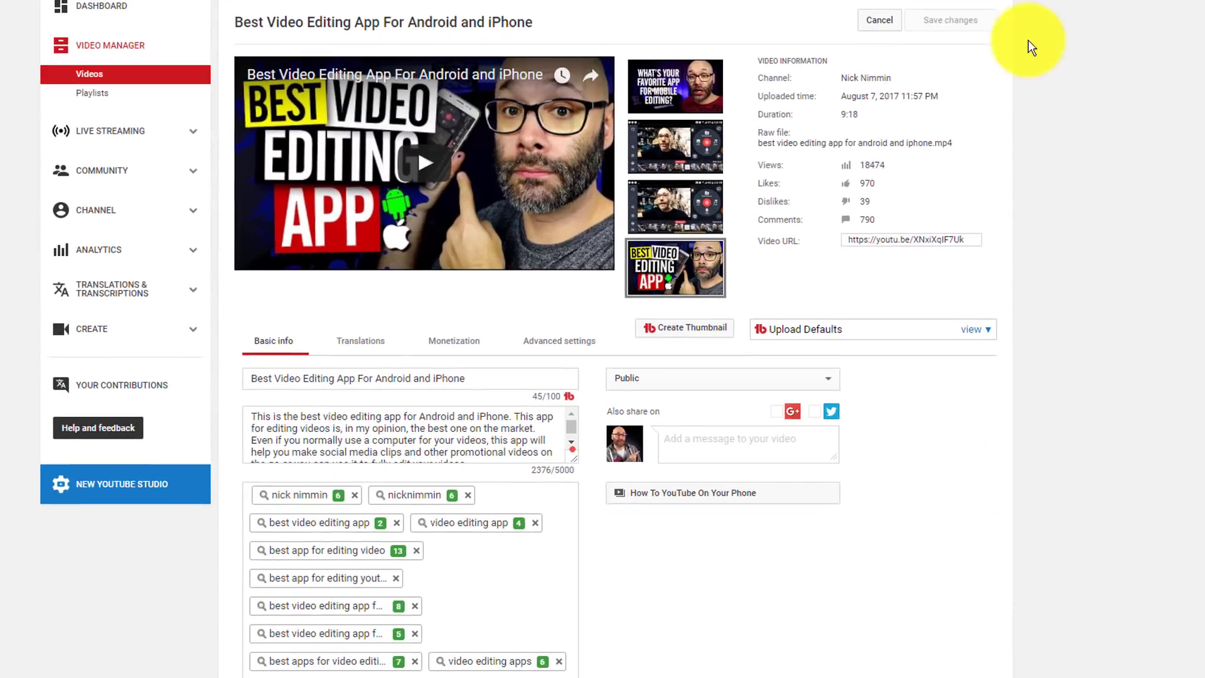
scroll(1037, 254, "down", 8)
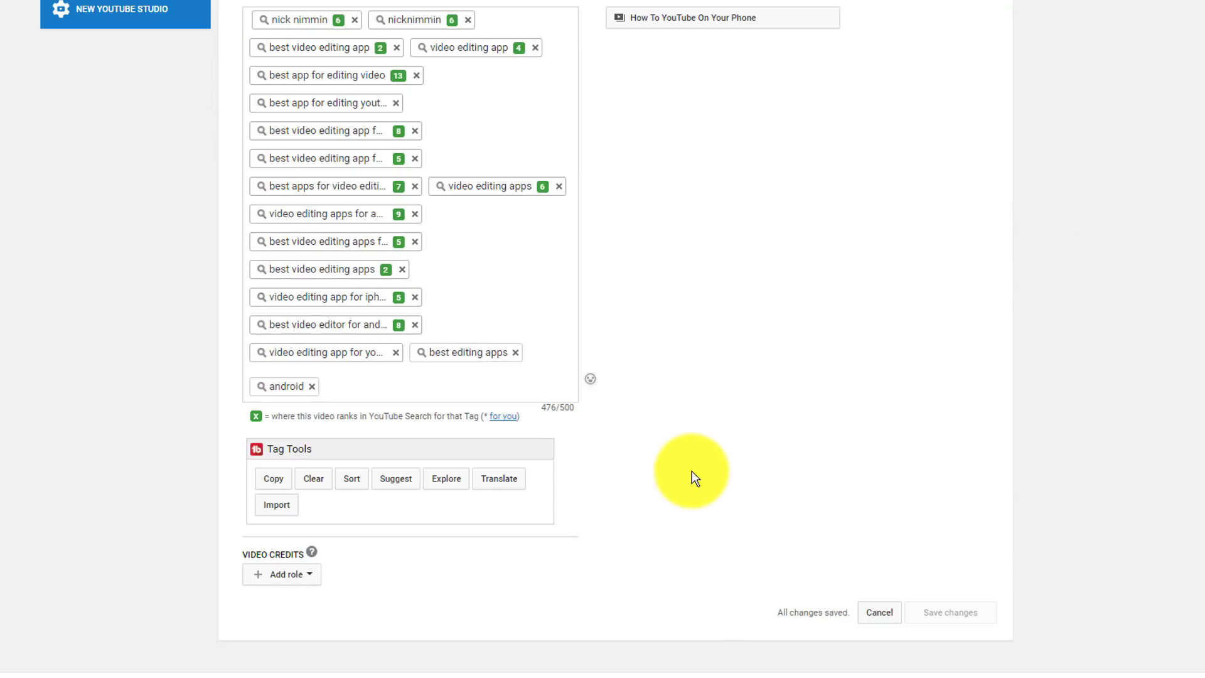
Step: Try auto-sorting the video's tags by rank in the Tag Sorter and discard the new order
left_click(359, 486)
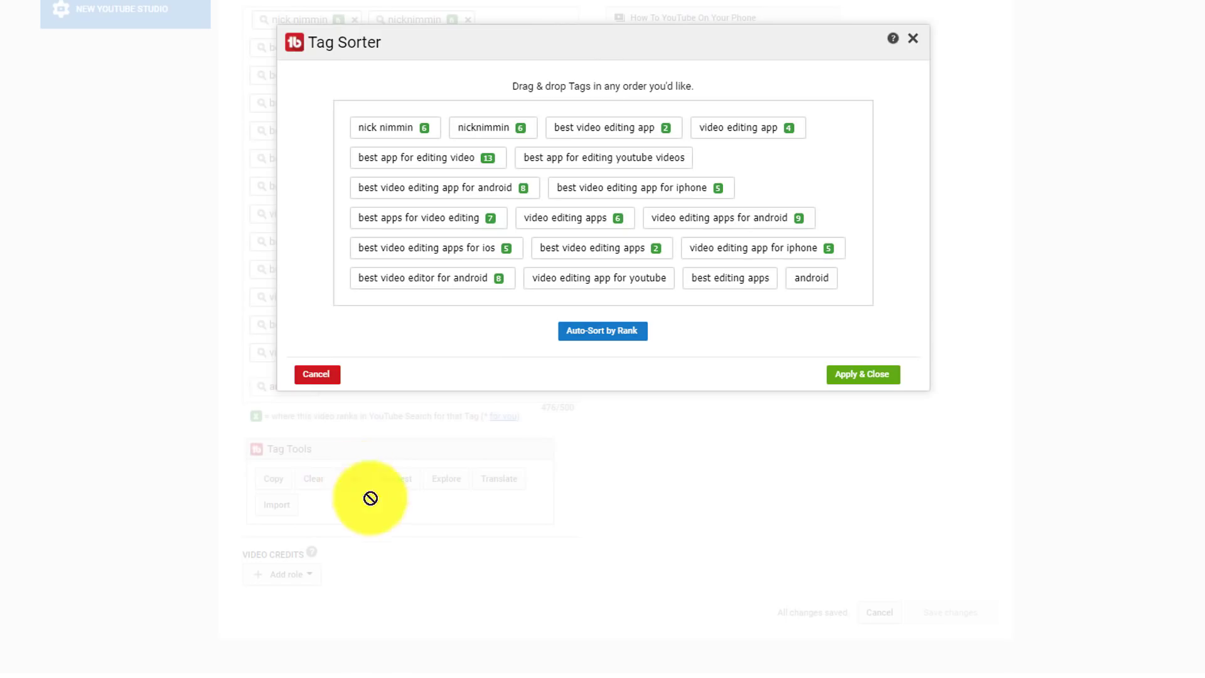
left_click(587, 333)
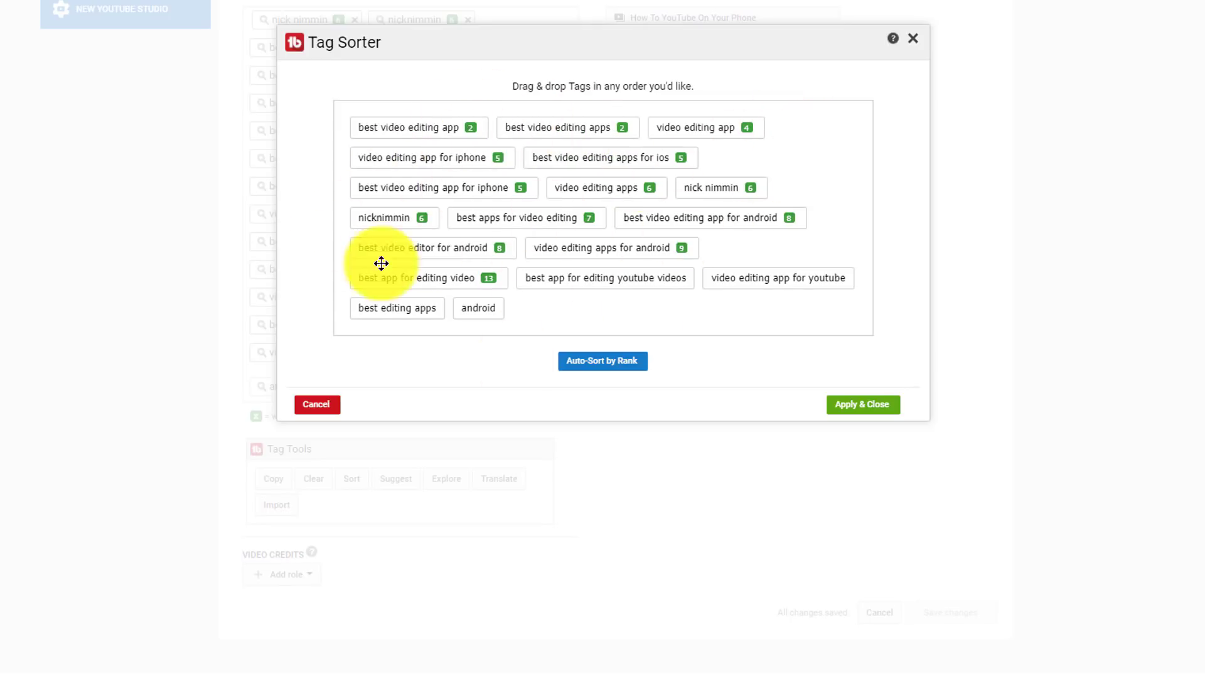
left_click(320, 407)
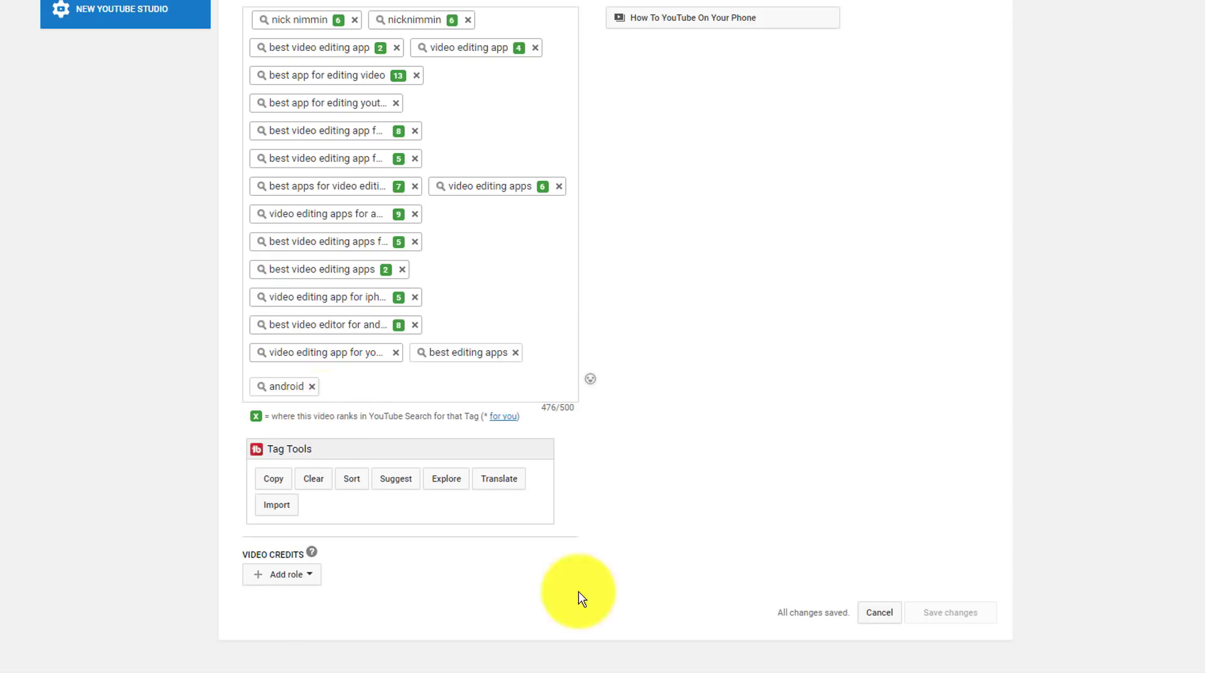
Step: Explore the video's tag "best app for editing video" in the Tag Explorer
scroll(955, 444, "up", 5)
scroll(814, 440, "down", 1)
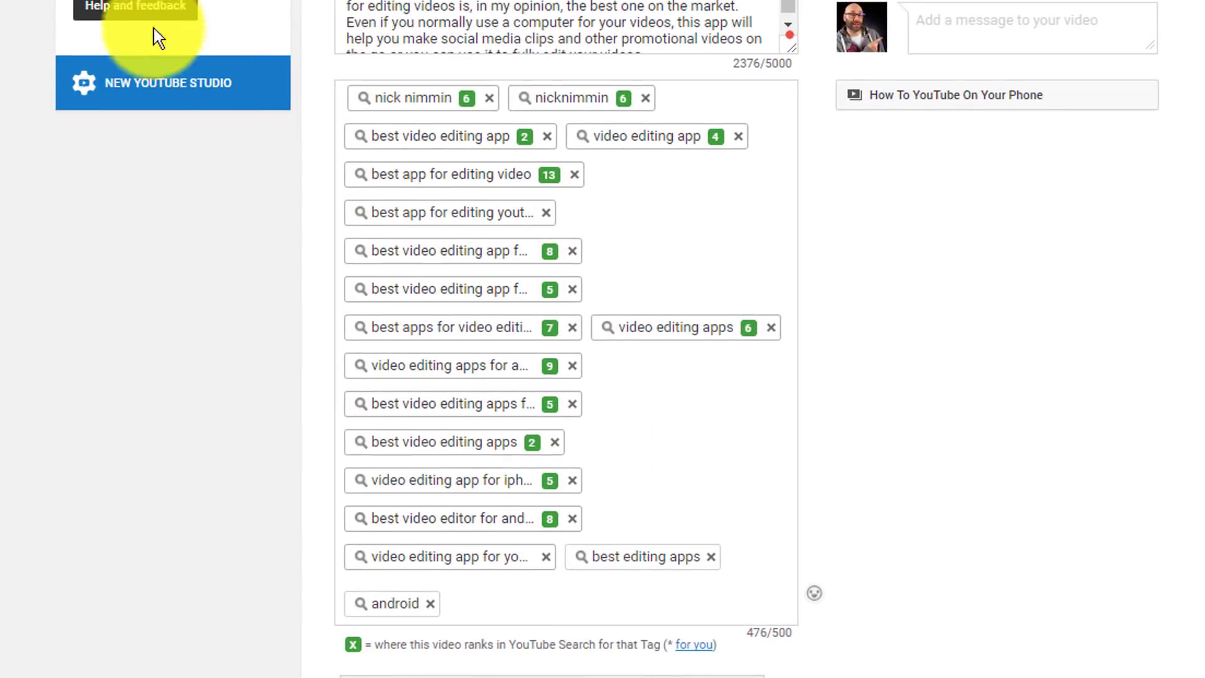
left_click(450, 184)
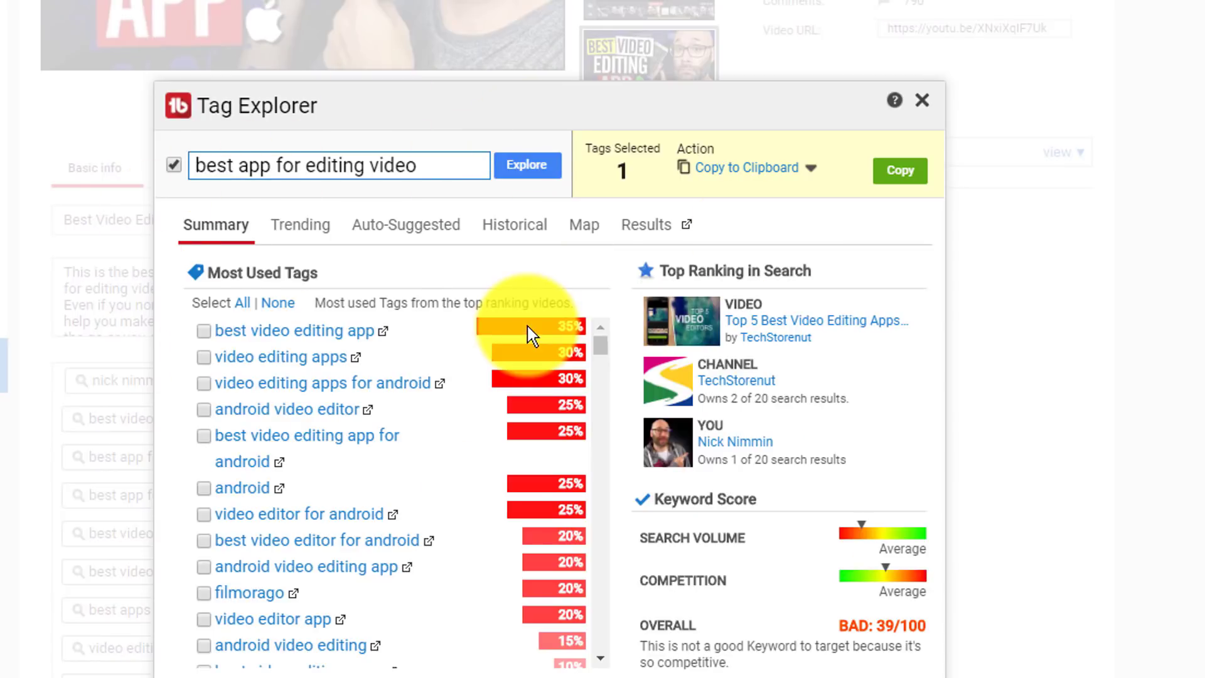
scroll(309, 304, "down", 2)
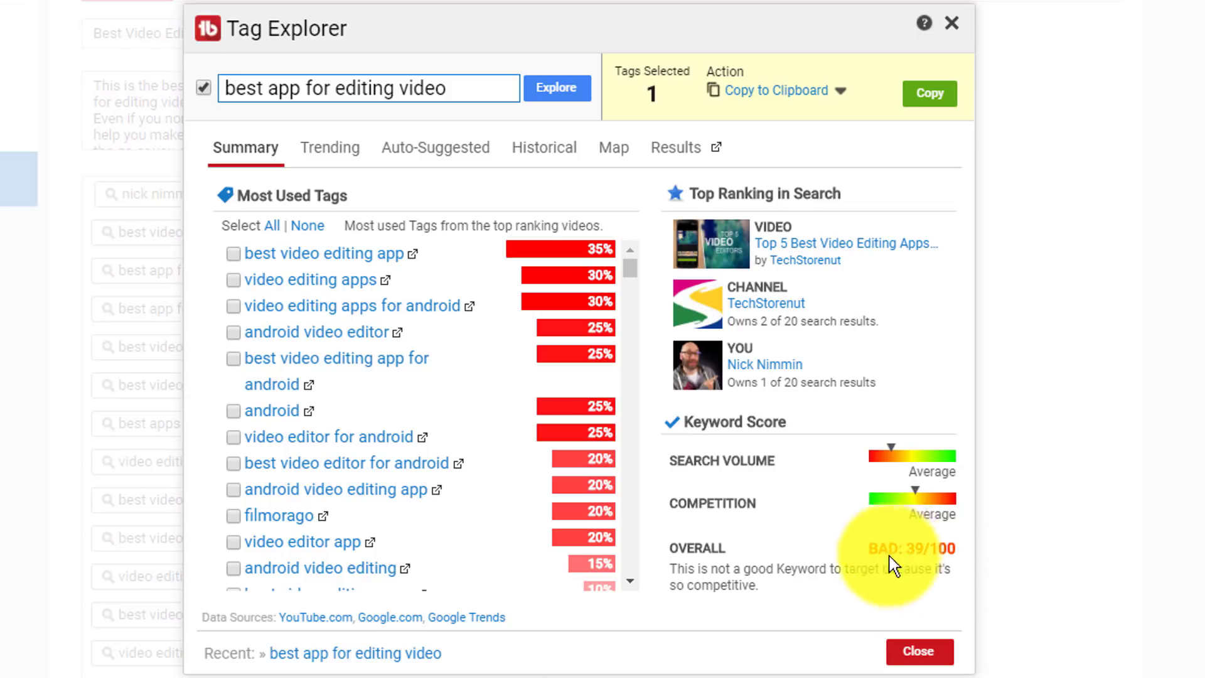
Step: Examine the overall keyword score and its explanation for "best app for editing video", and close the Tag Explorer
left_click_drag(879, 571, 664, 548)
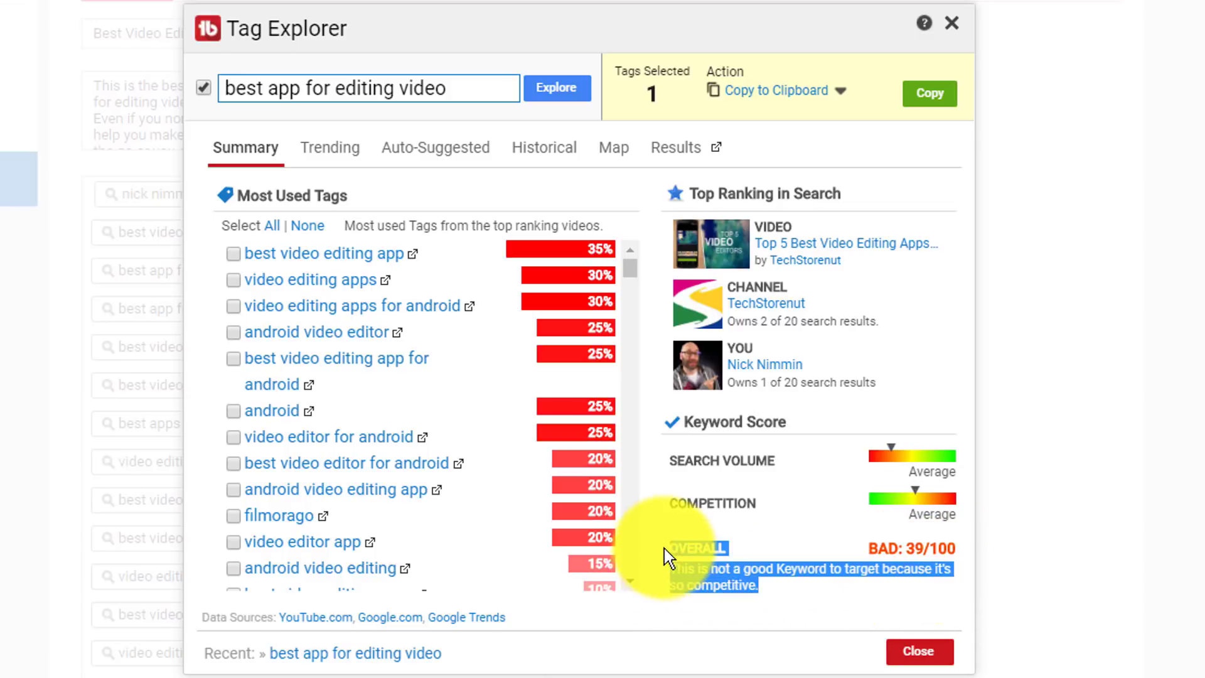
left_click(773, 604)
left_click_drag(764, 599, 672, 548)
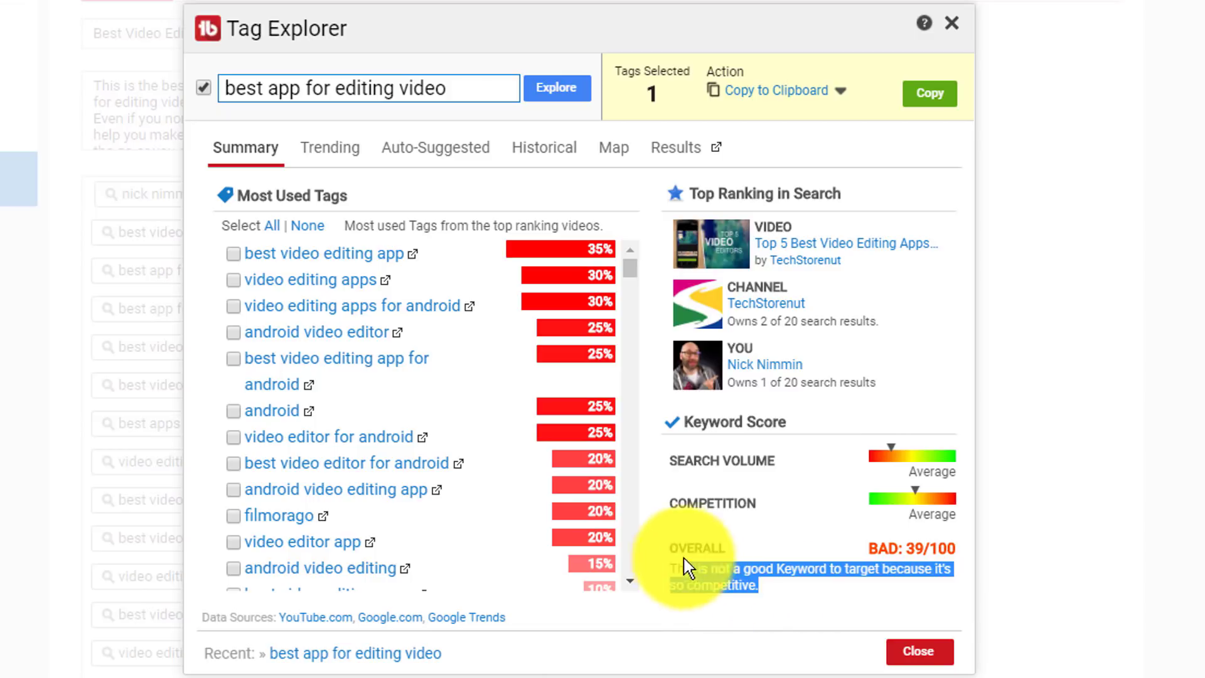
left_click(800, 599)
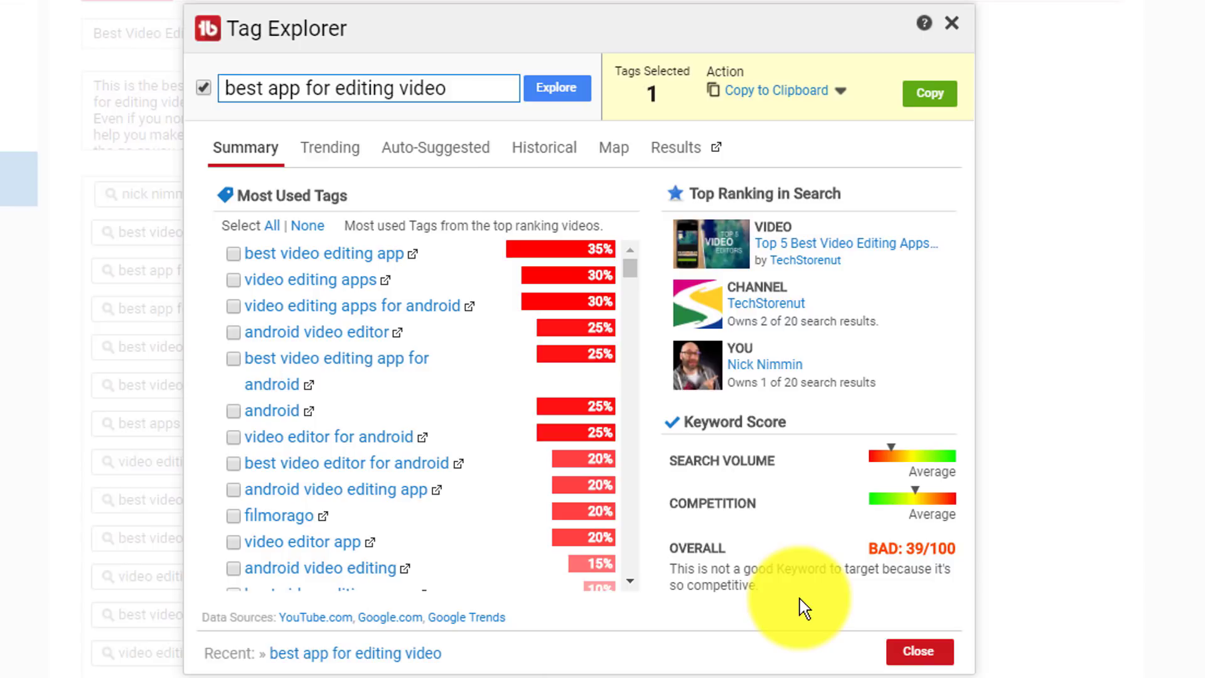
left_click_drag(785, 597, 676, 533)
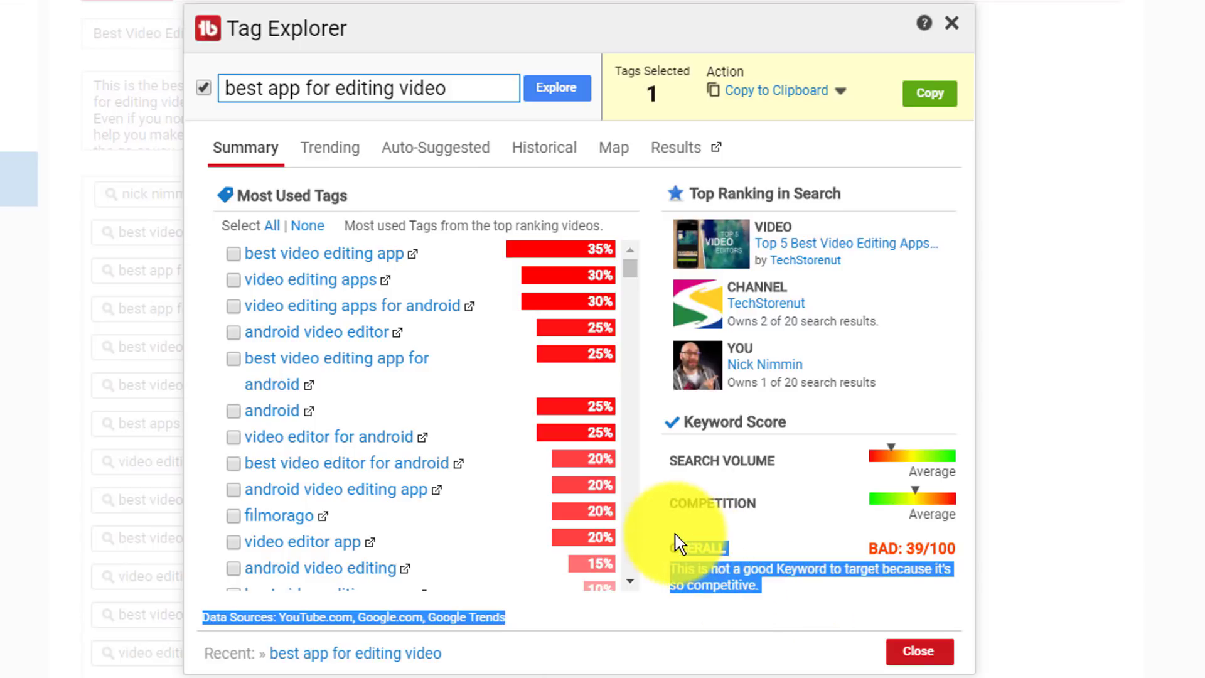
left_click(803, 596)
left_click_drag(797, 593, 773, 506)
left_click(785, 573)
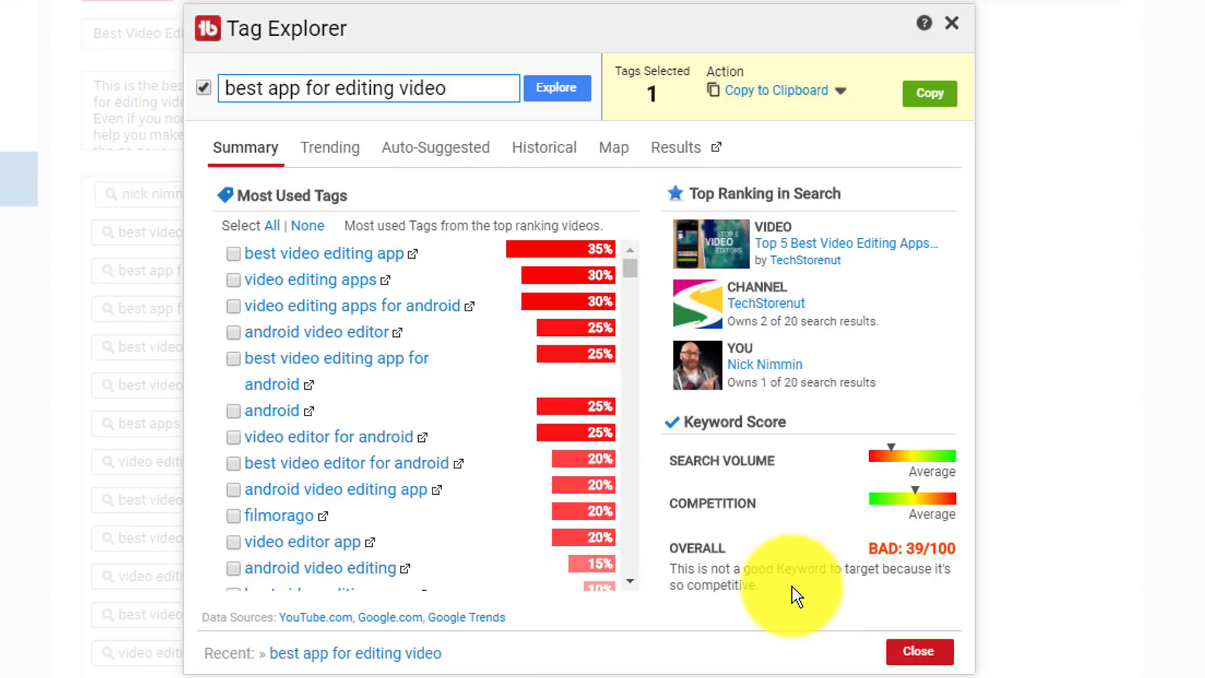
left_click(920, 652)
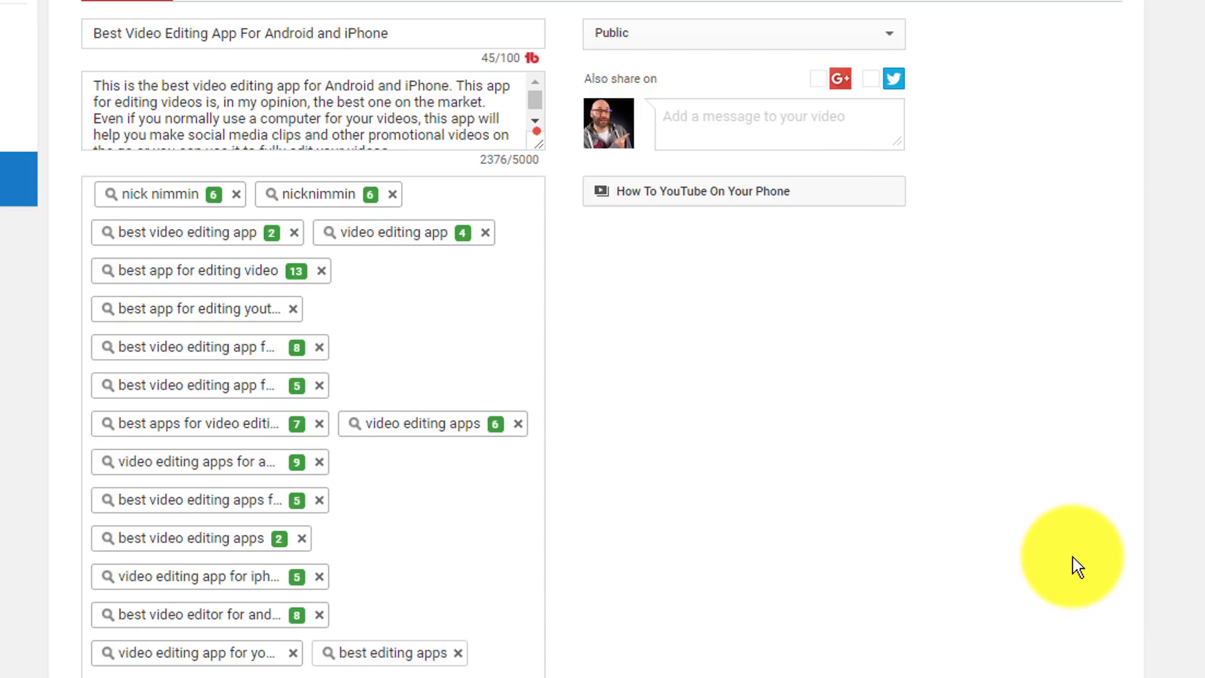
scroll(980, 472, "up", 3)
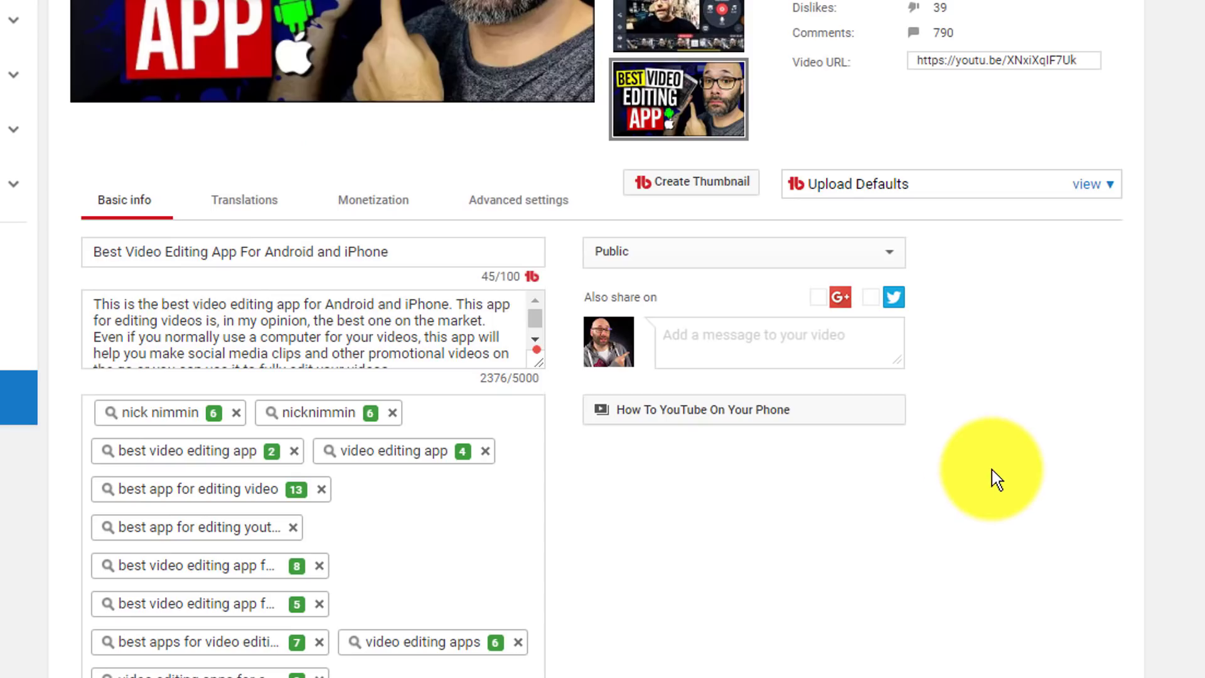
scroll(978, 472, "down", 3)
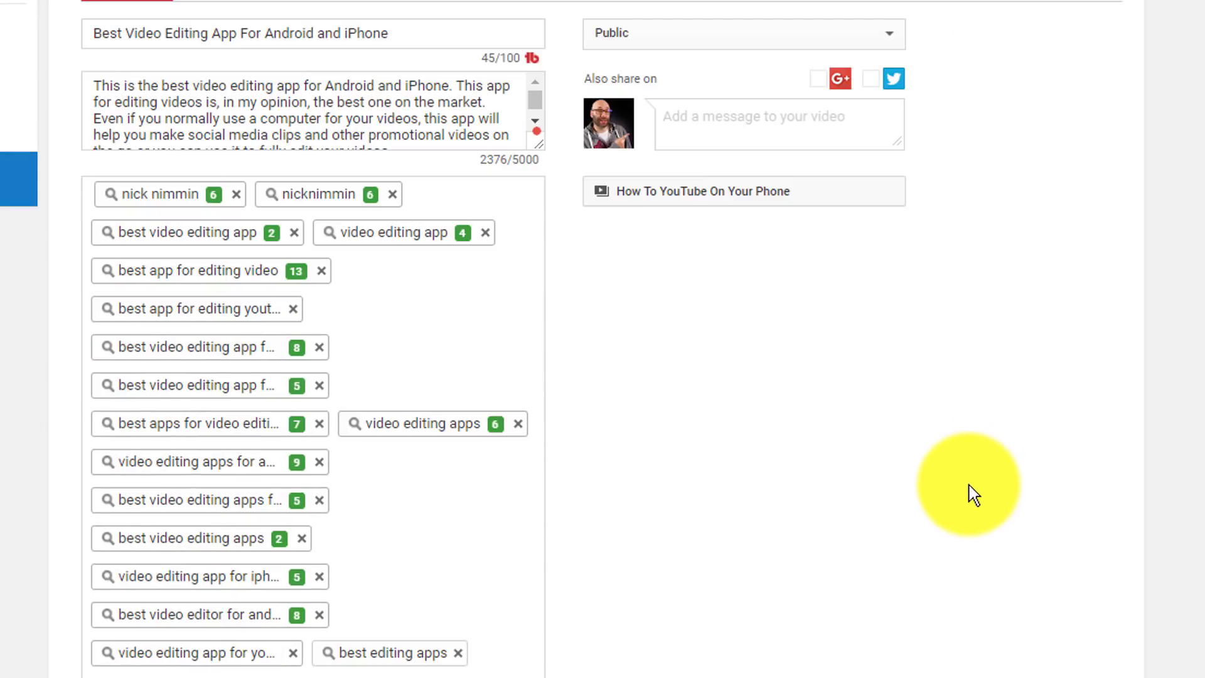
scroll(969, 487, "down", 3)
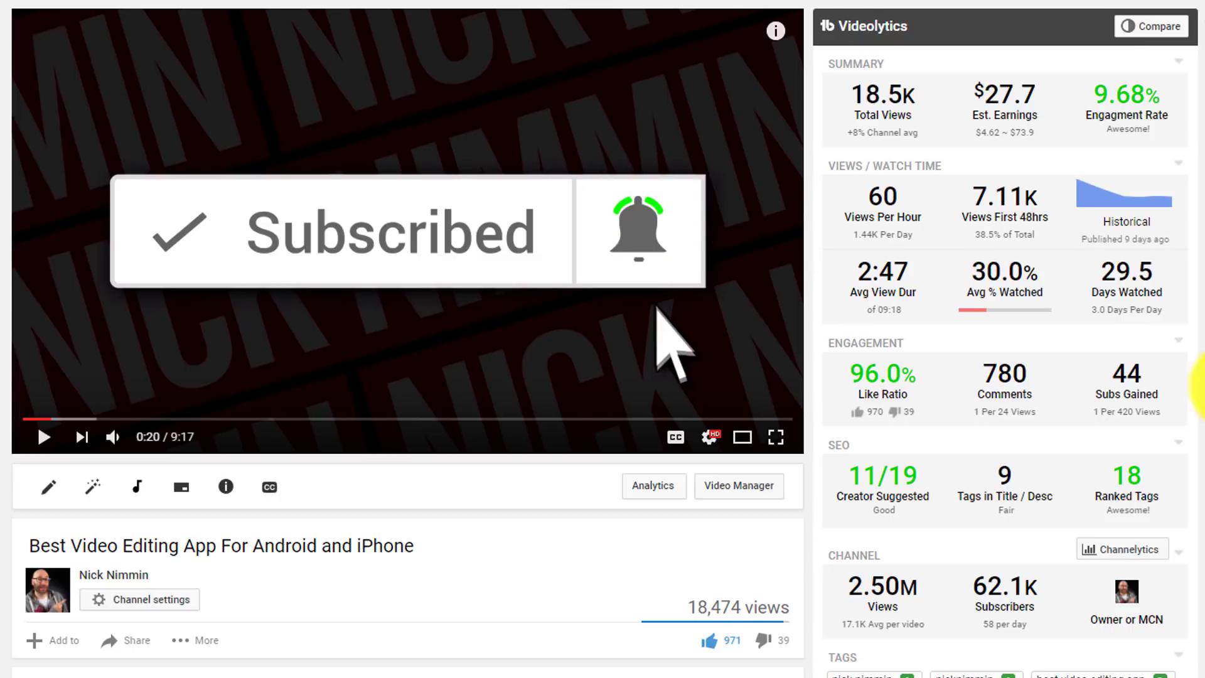
Step: Review the search rank of each tag in the Videolytics tag list on the video's watch page
scroll(1196, 376, "down", 3)
scroll(603, 339, "down", 2)
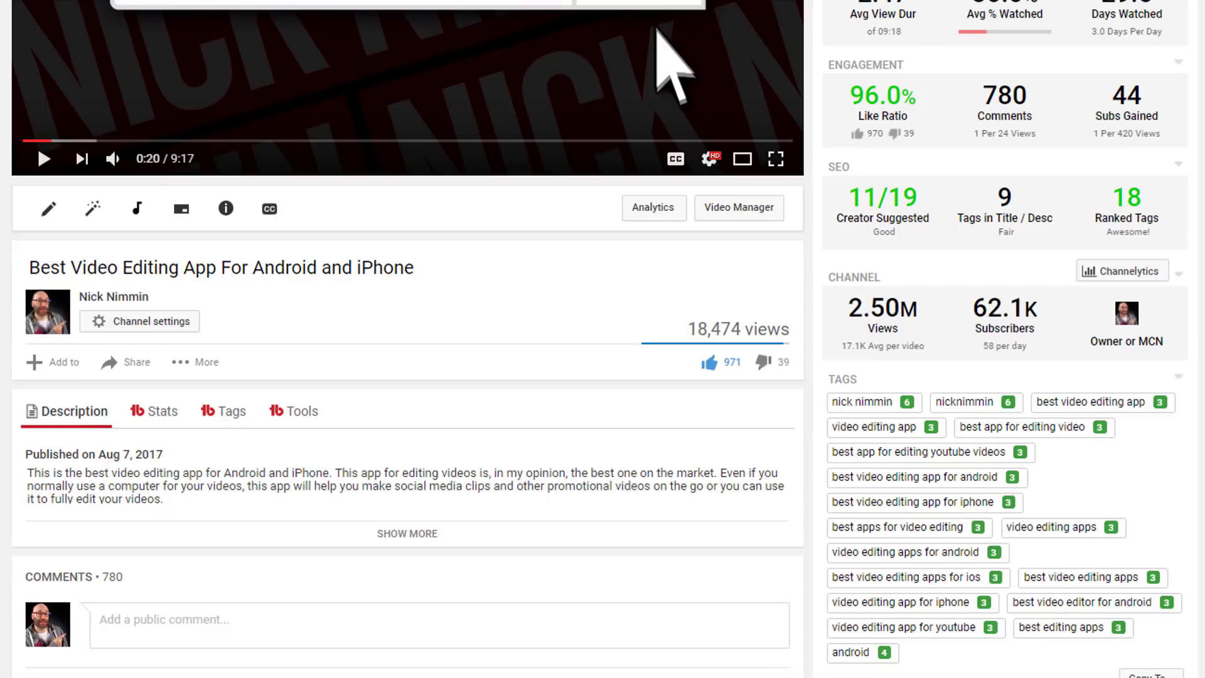
scroll(603, 339, "down", 2)
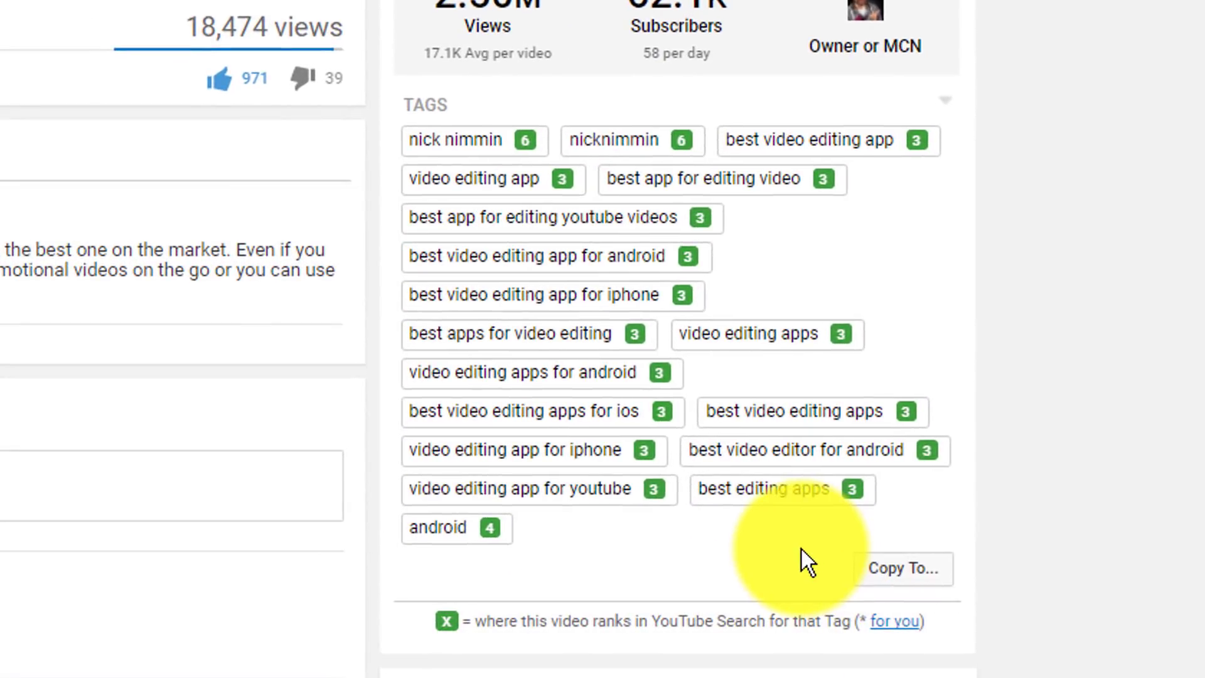